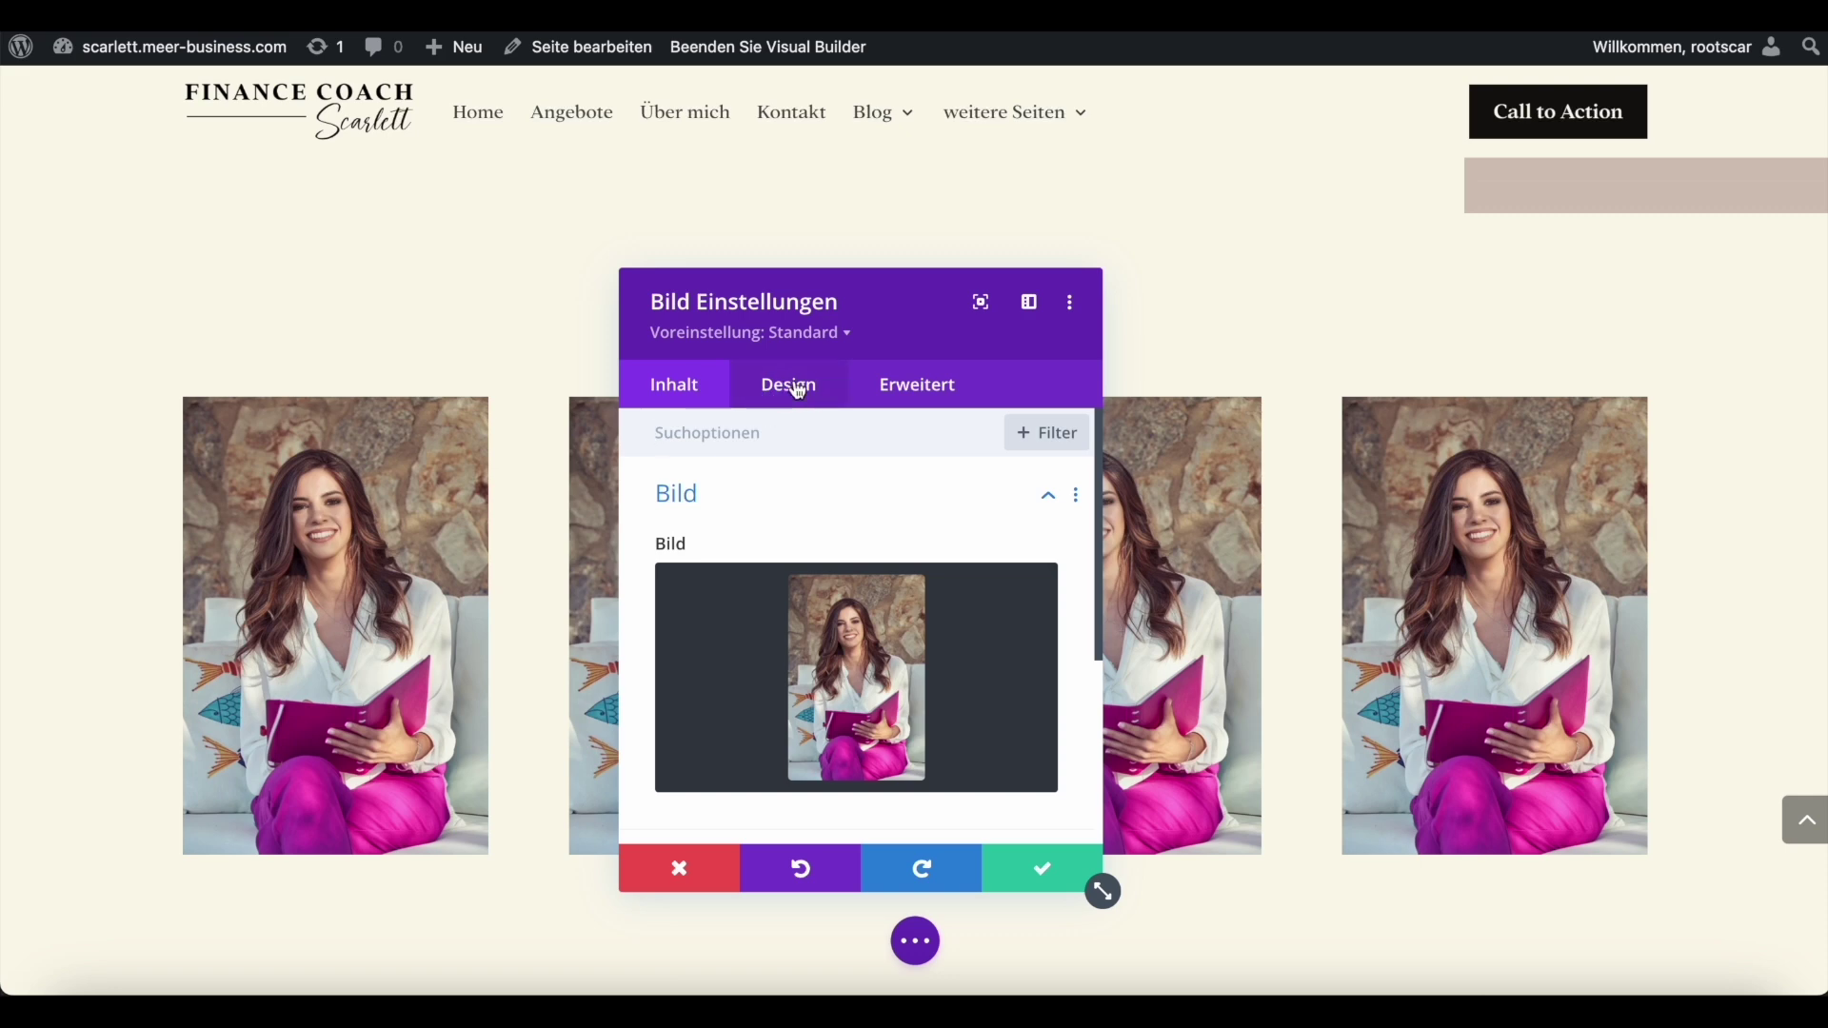
Give the first image the box shadow preset with a soft, blurred shadow around all sides.
click(798, 388)
scroll(766, 655, down, 2)
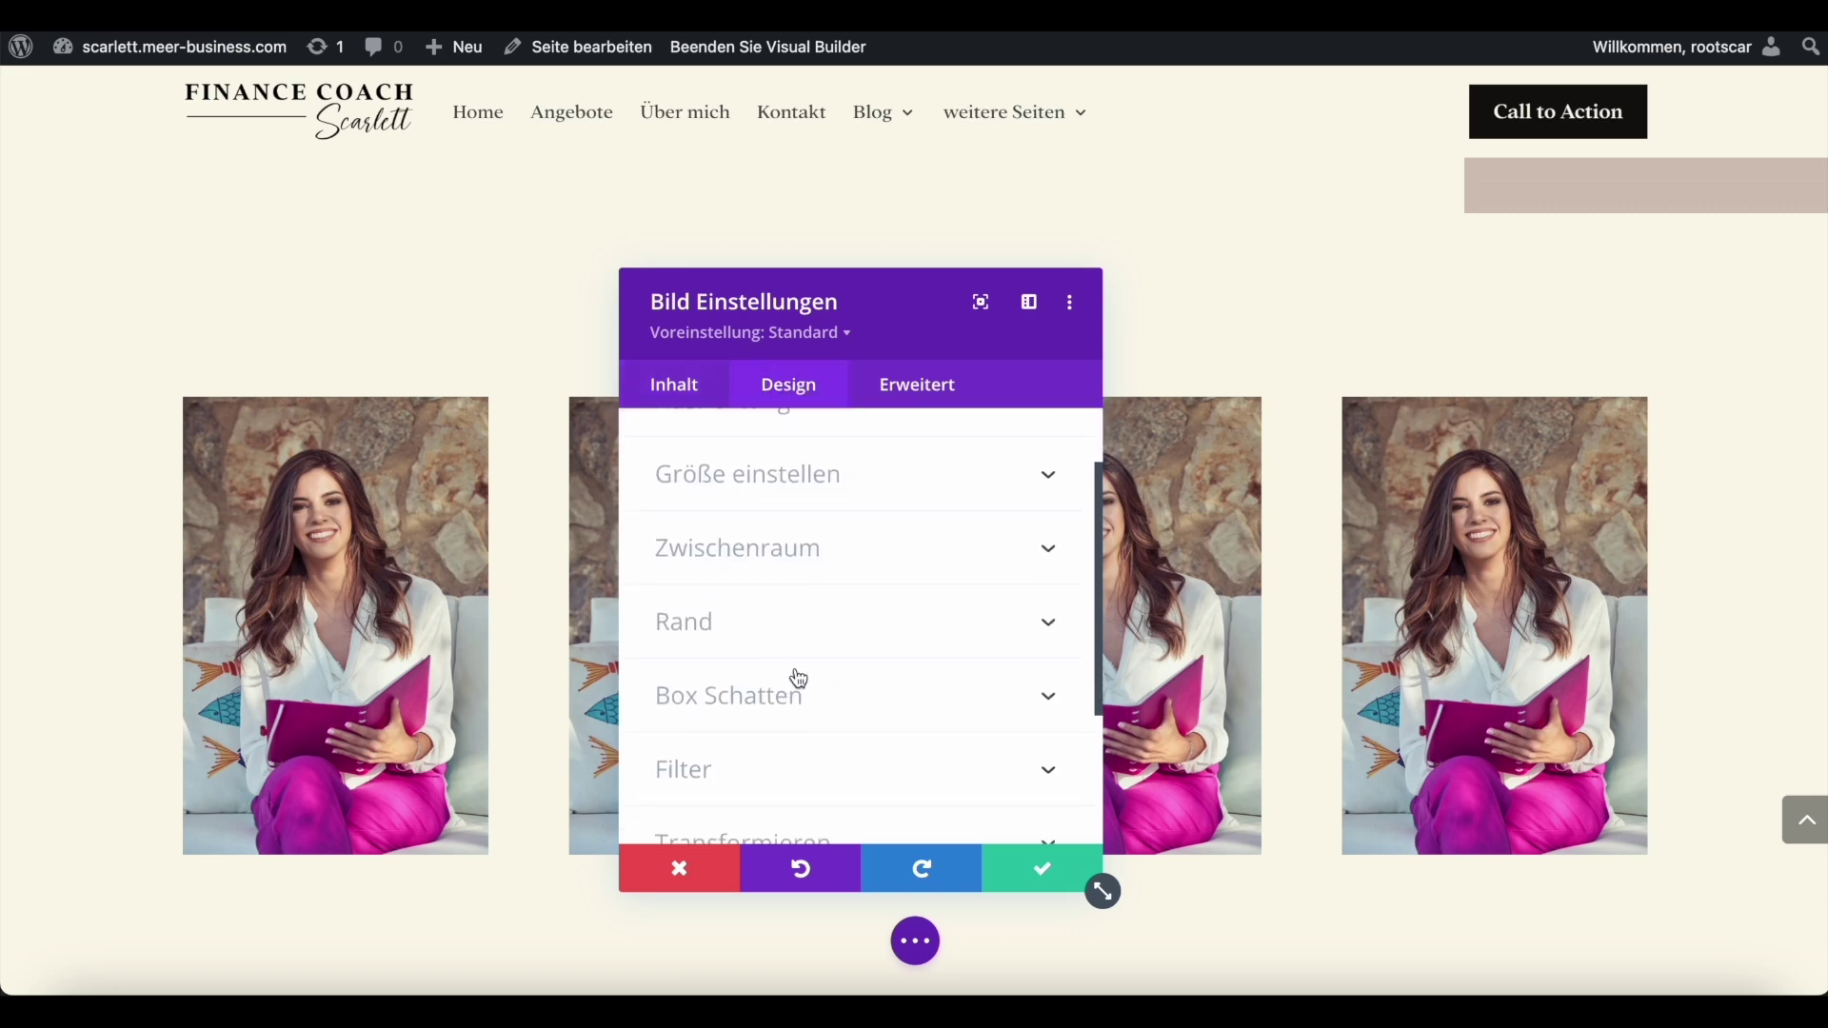
click(777, 712)
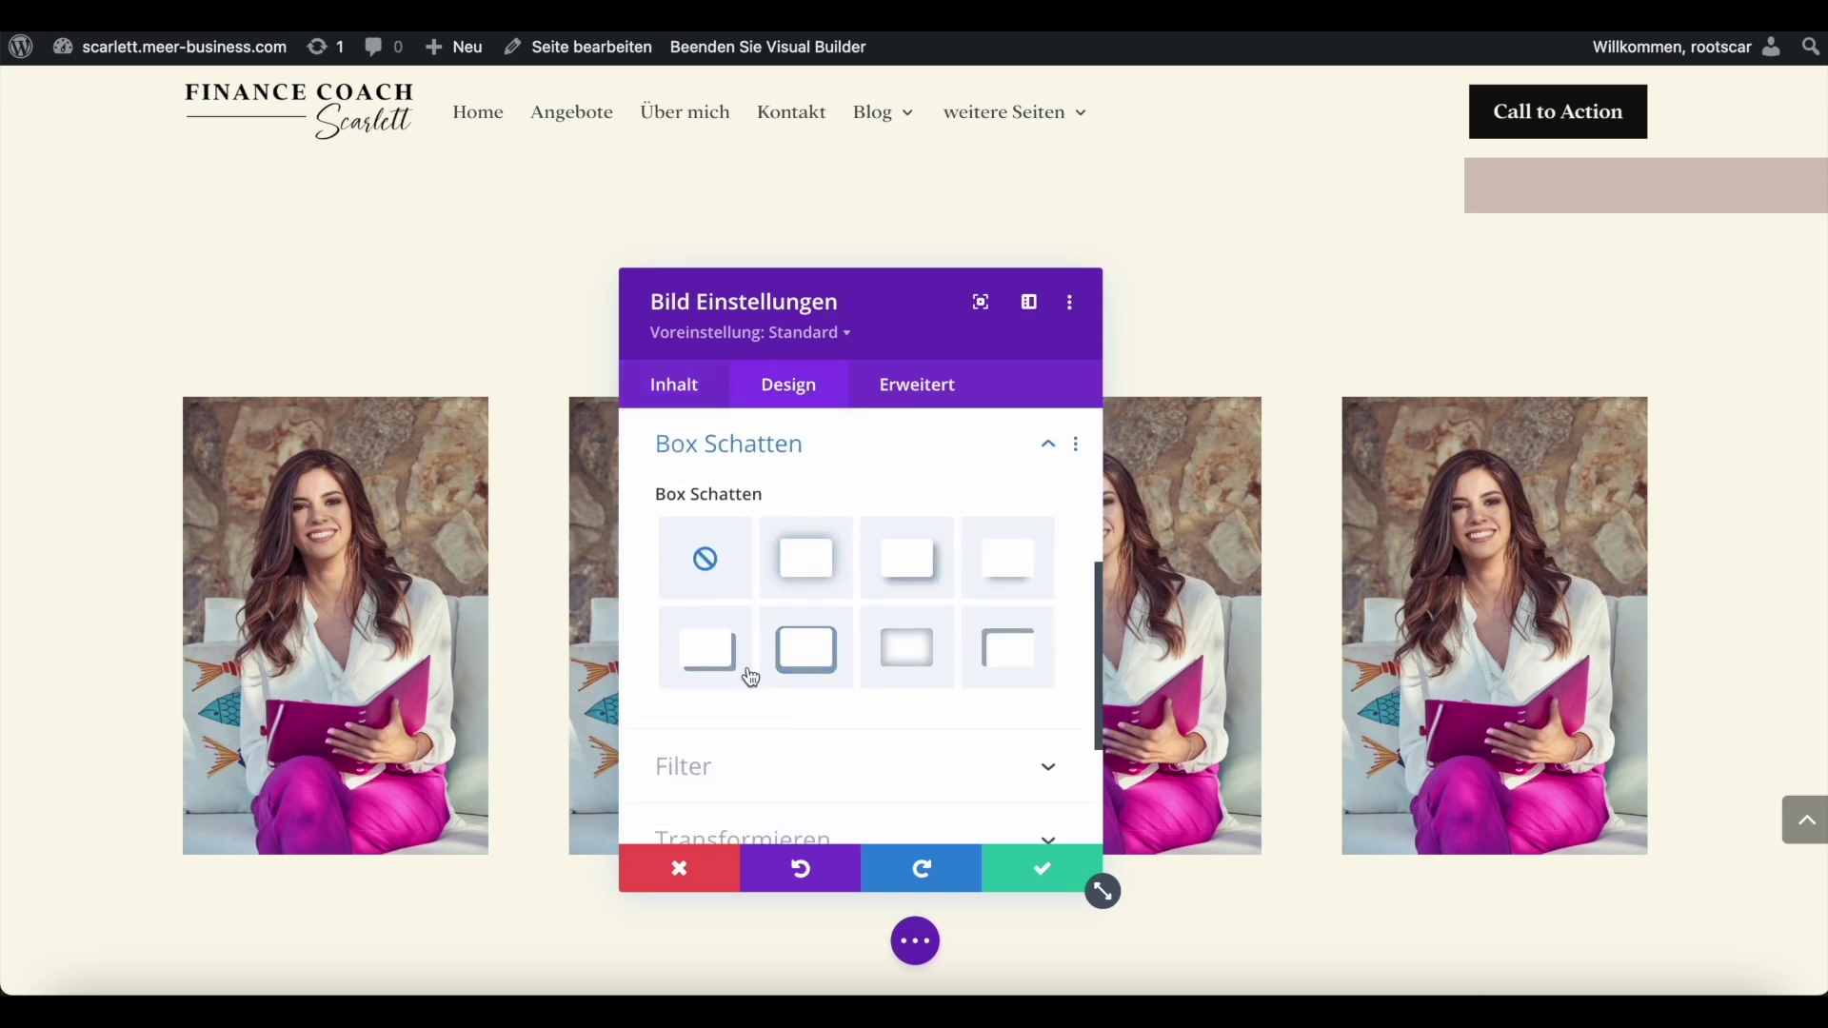
click(815, 564)
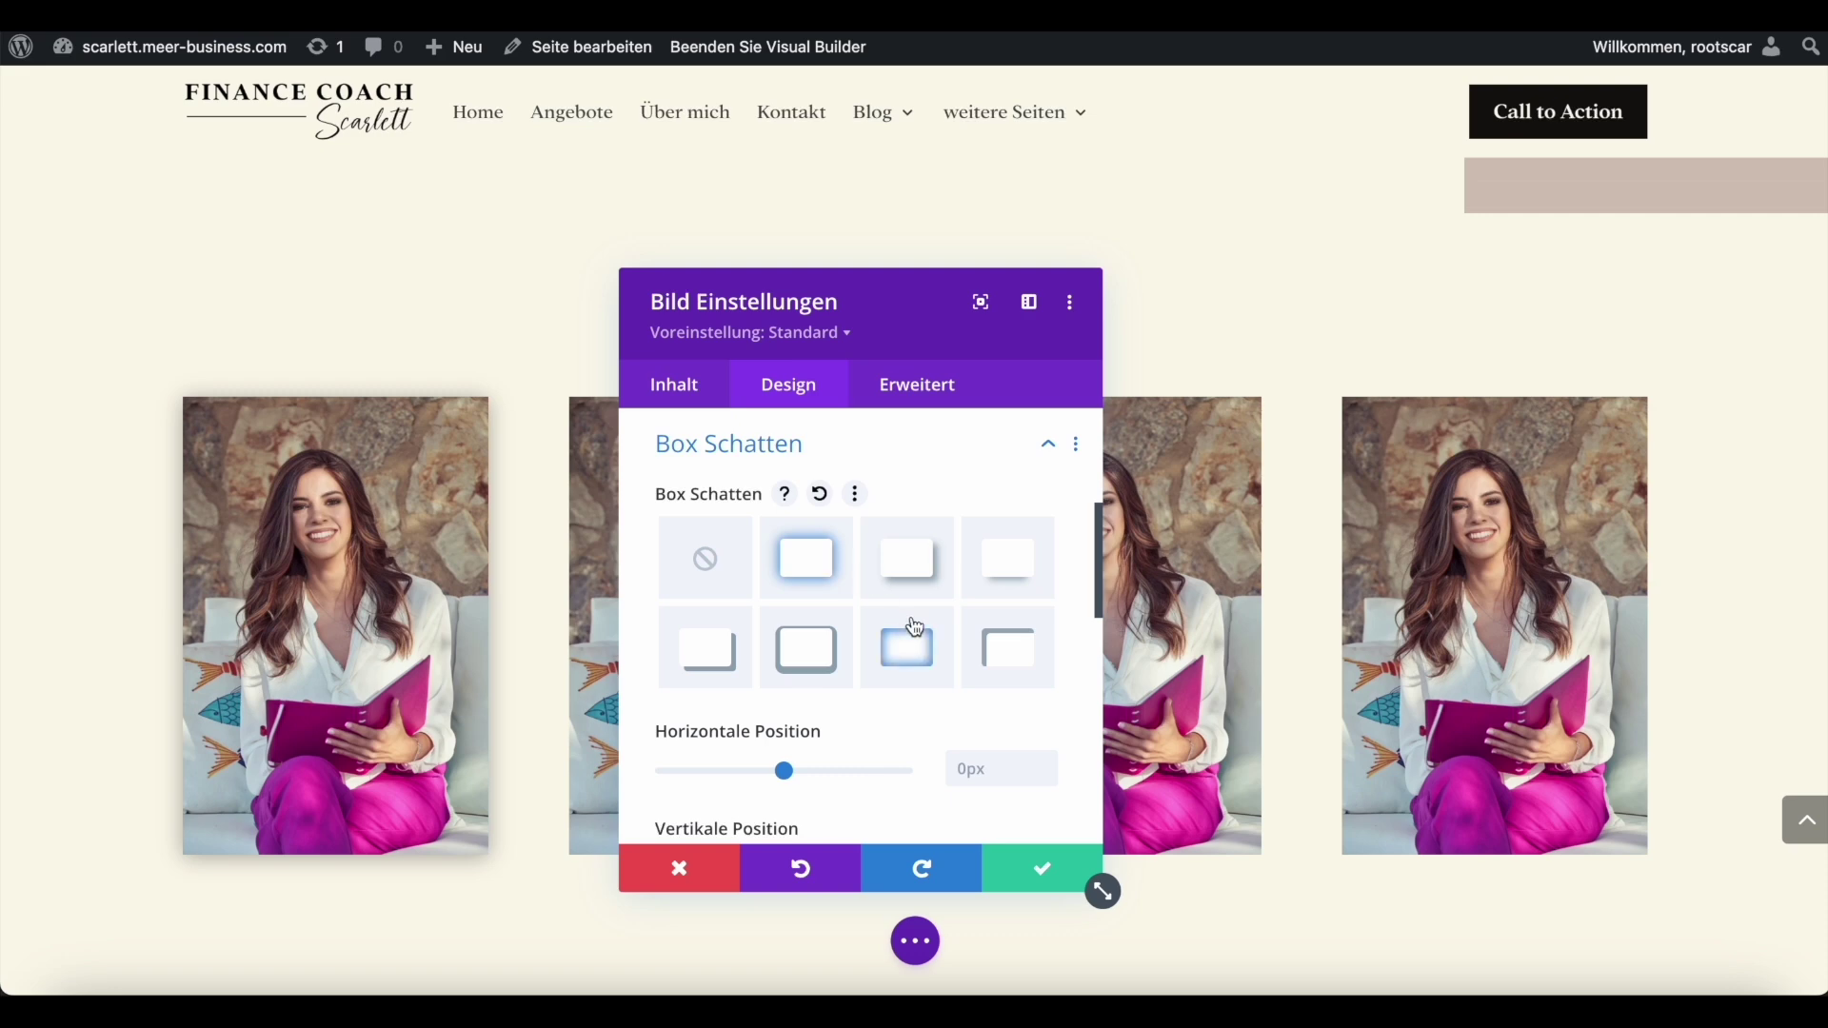
Offset the first image's shadow by 38px horizontally and 41px vertically.
scroll(891, 650, down, 2)
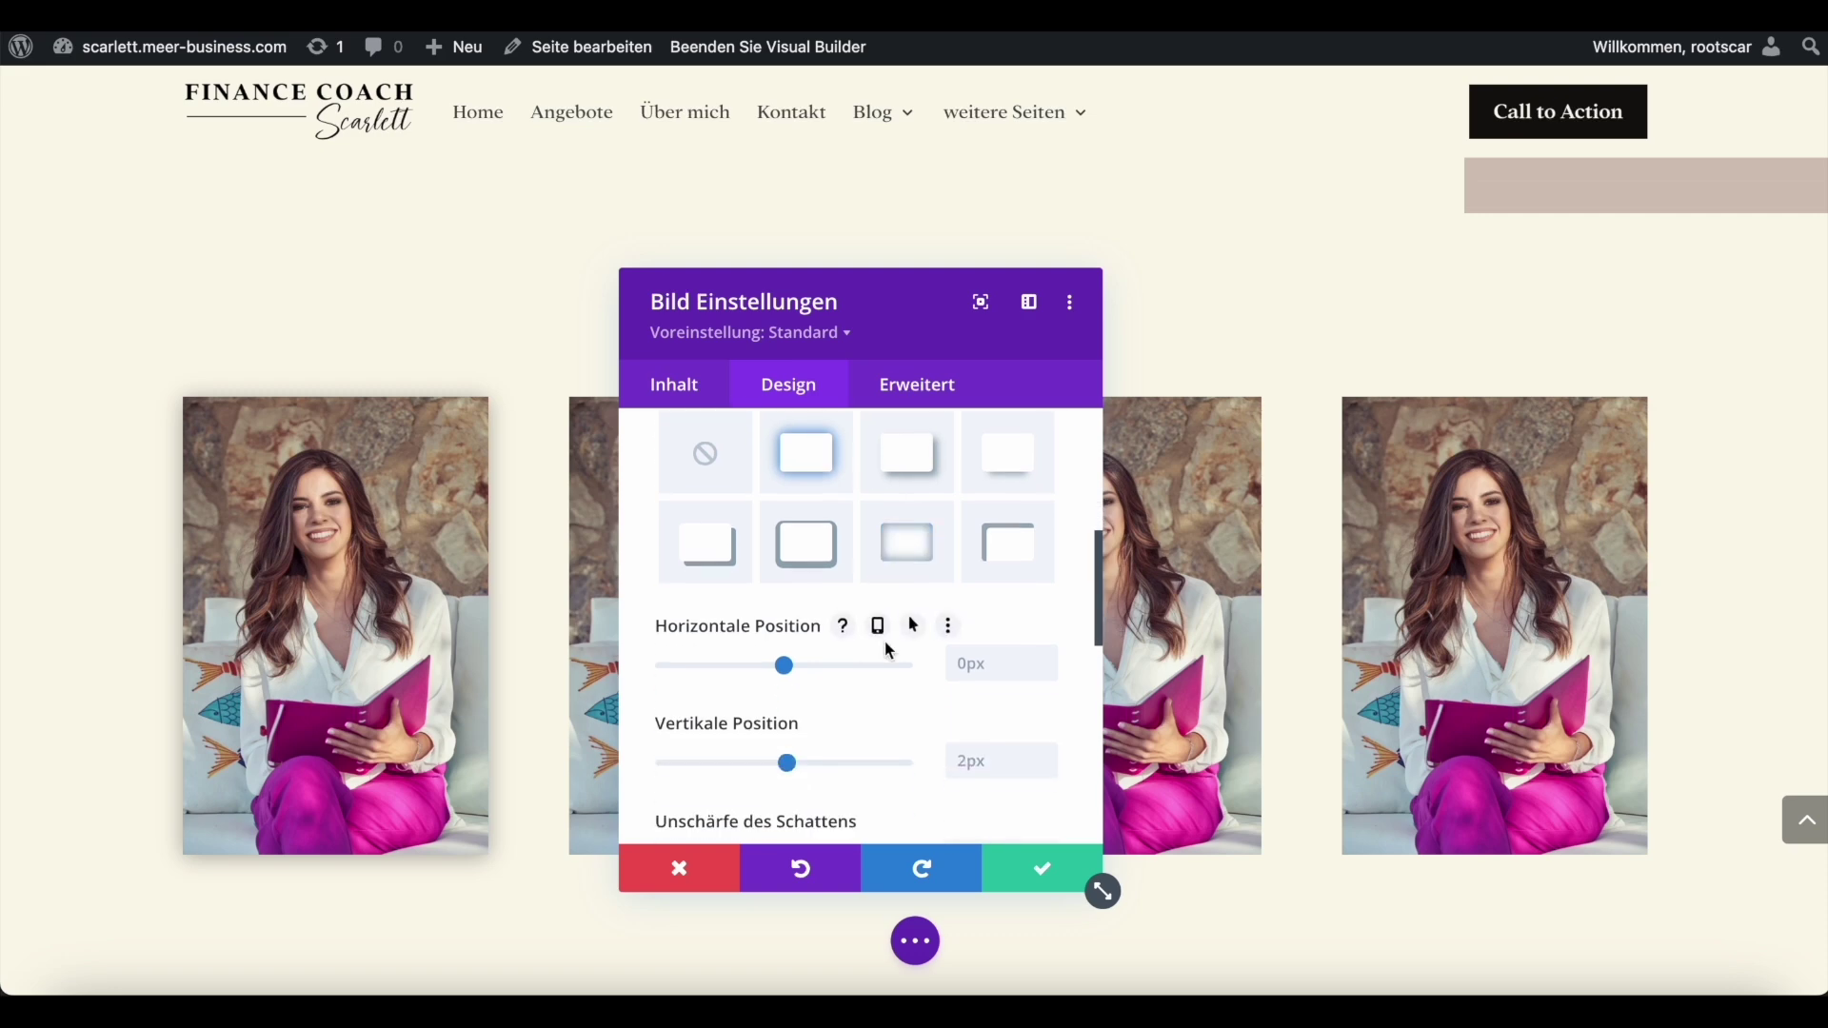
scroll(857, 638, down, 1)
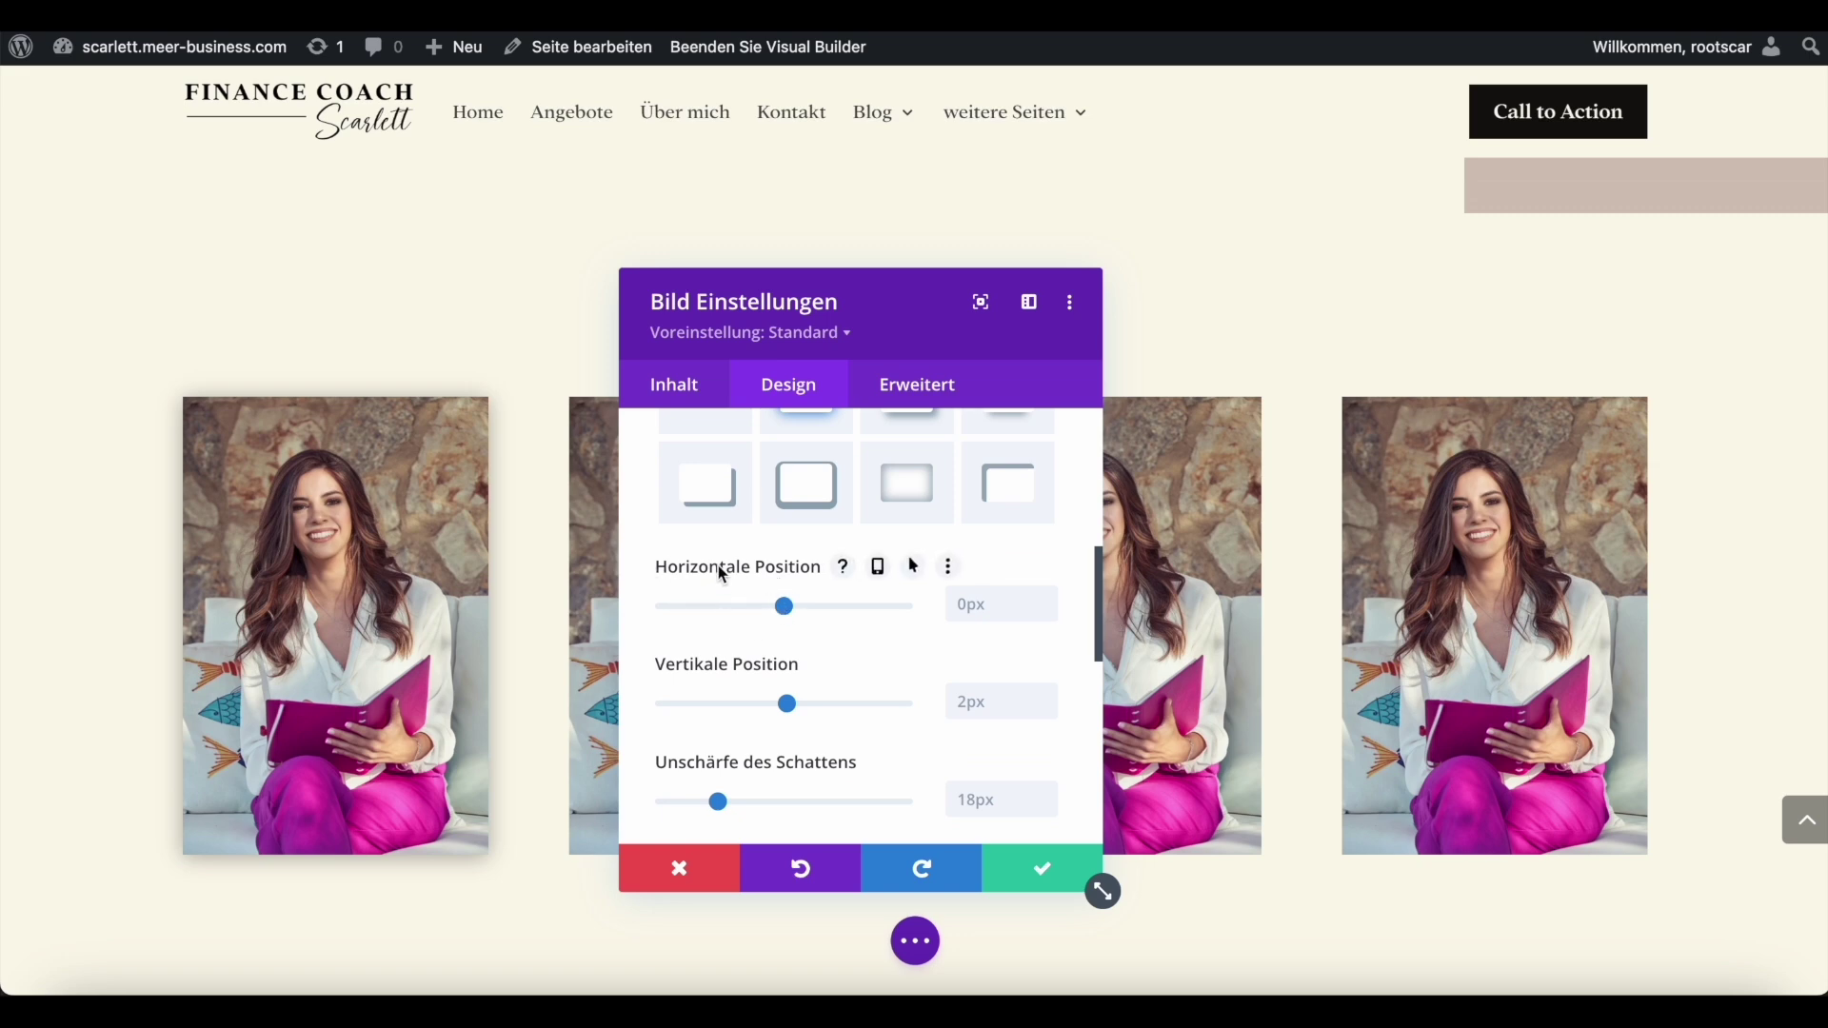
scroll(735, 596, up, 1)
scroll(705, 693, down, 1)
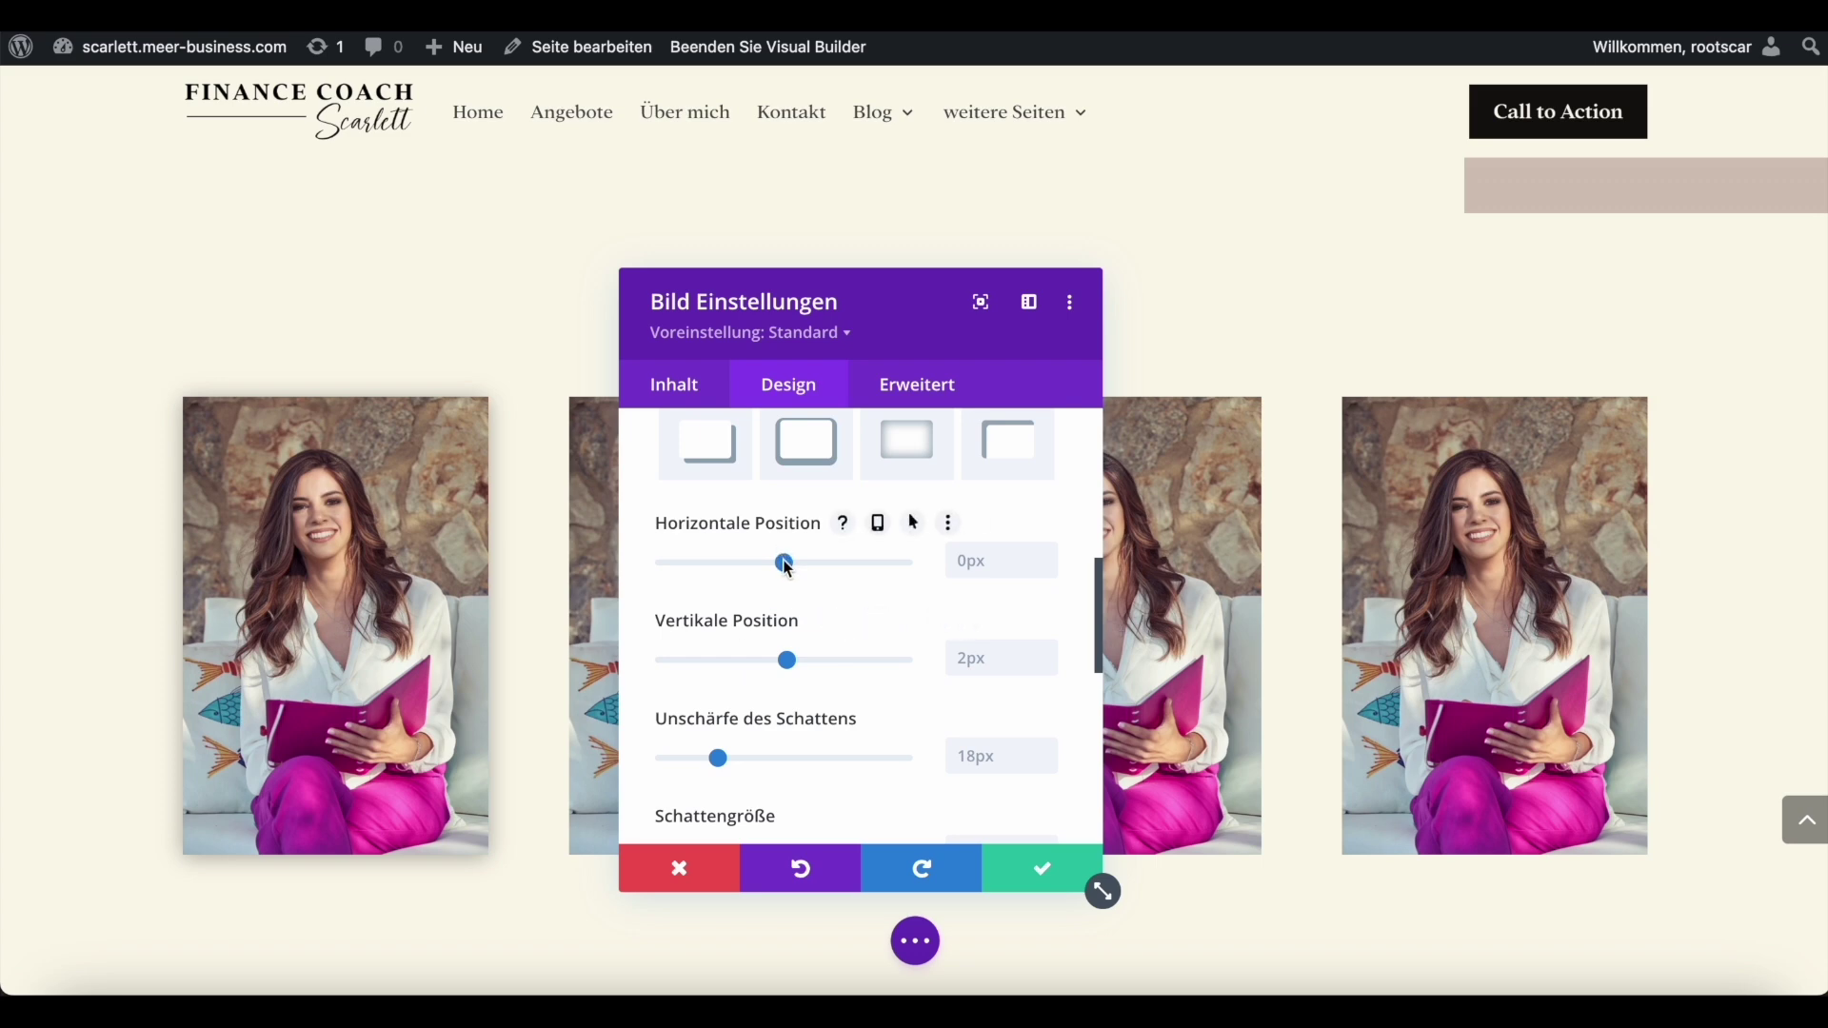
drag(787, 564, 842, 564)
drag(787, 660, 846, 659)
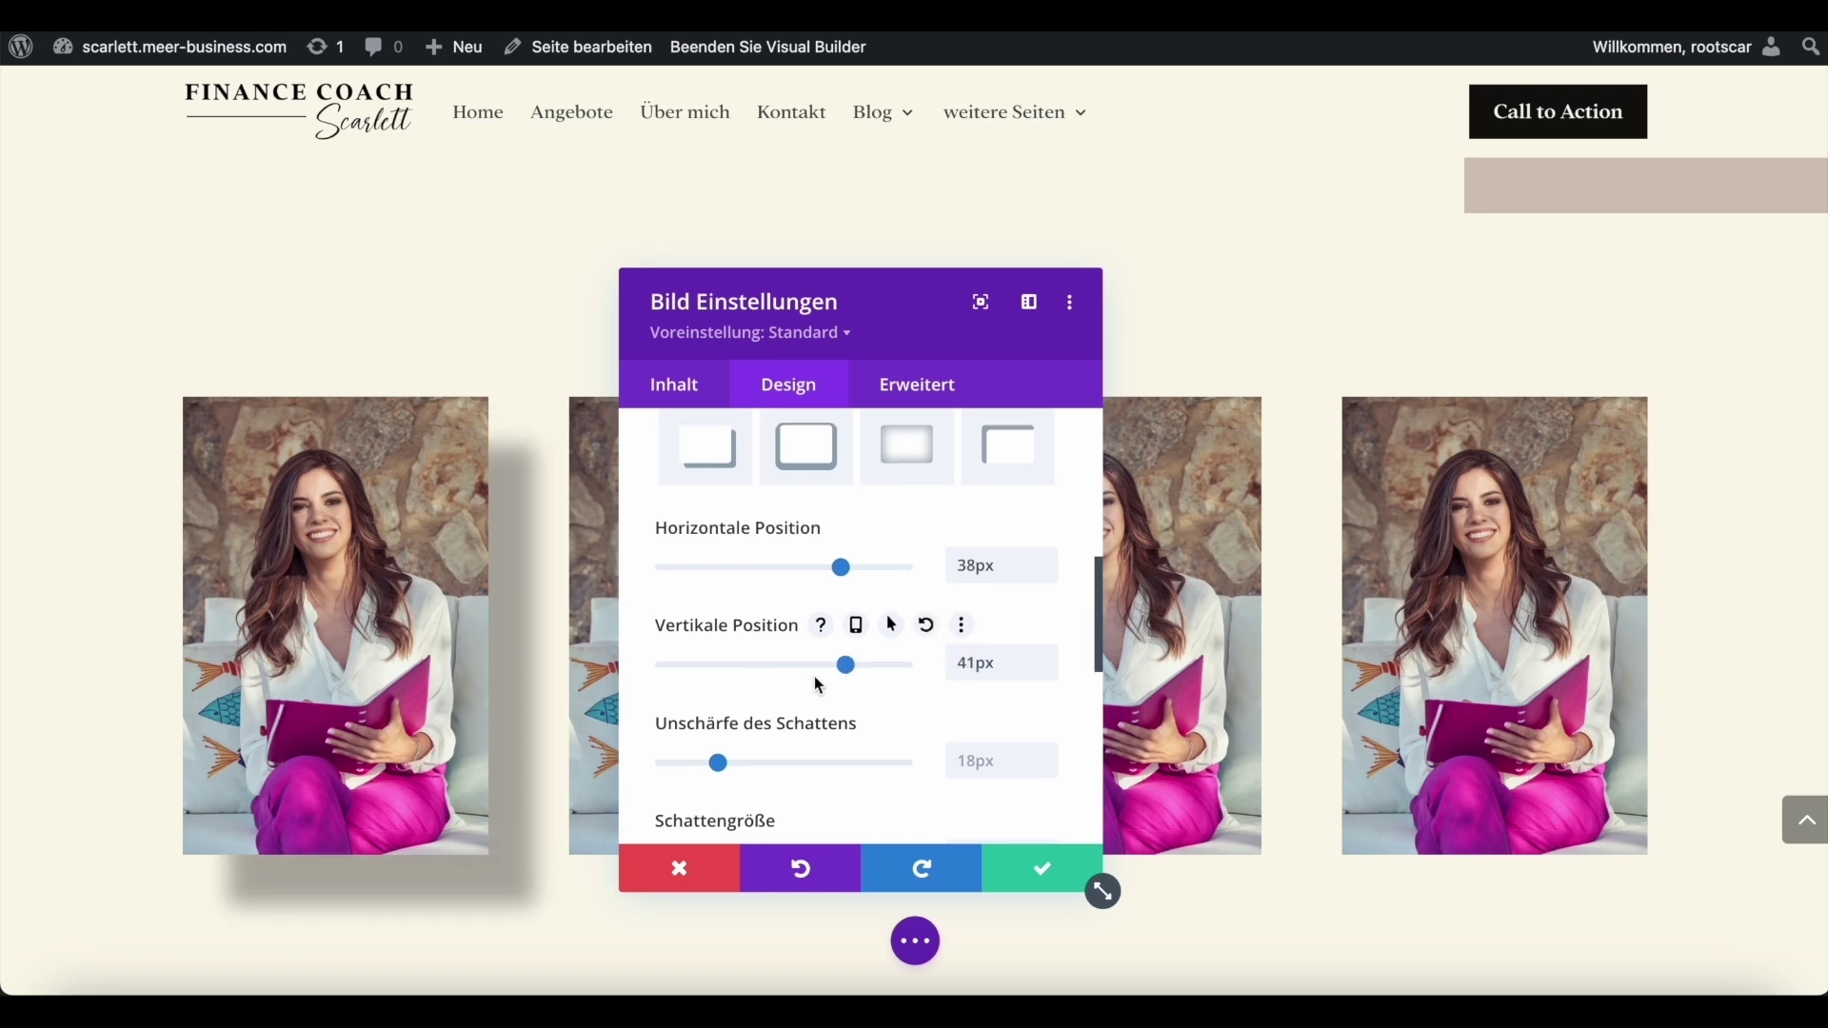
Set the blur strength of the first image's shadow to 52px.
scroll(834, 676, down, 3)
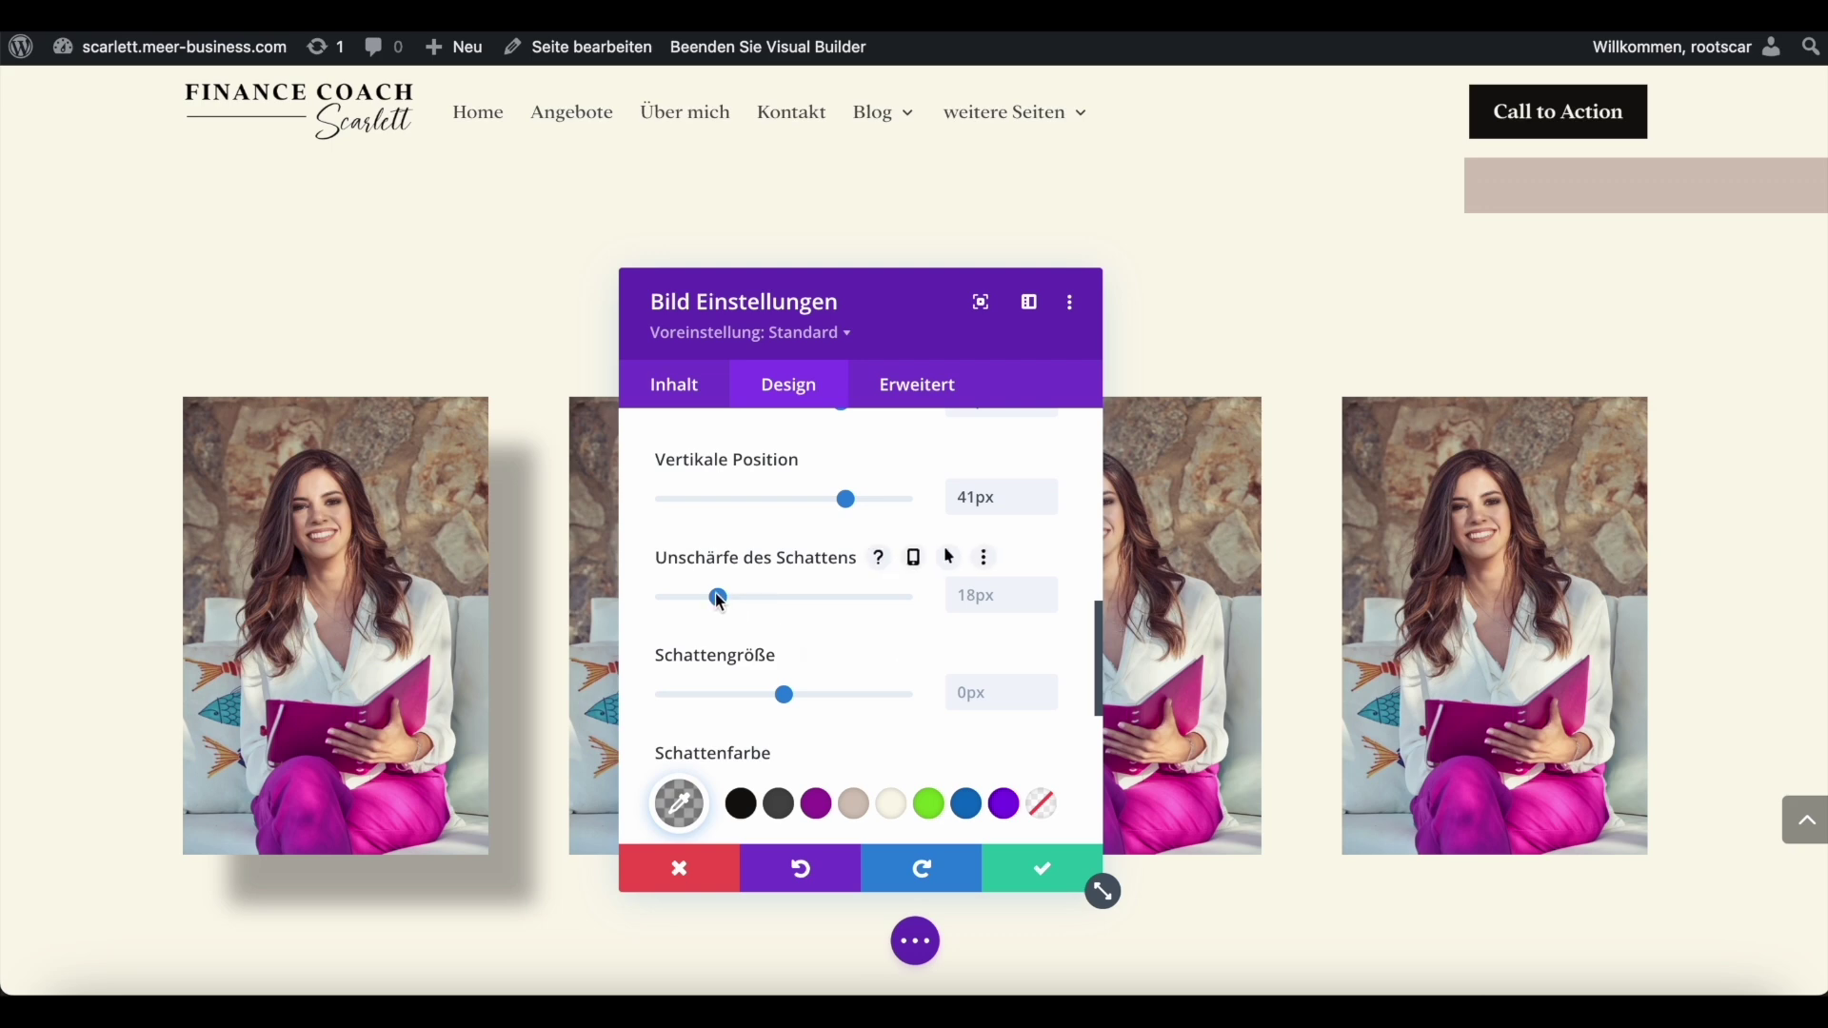
drag(719, 598, 809, 598)
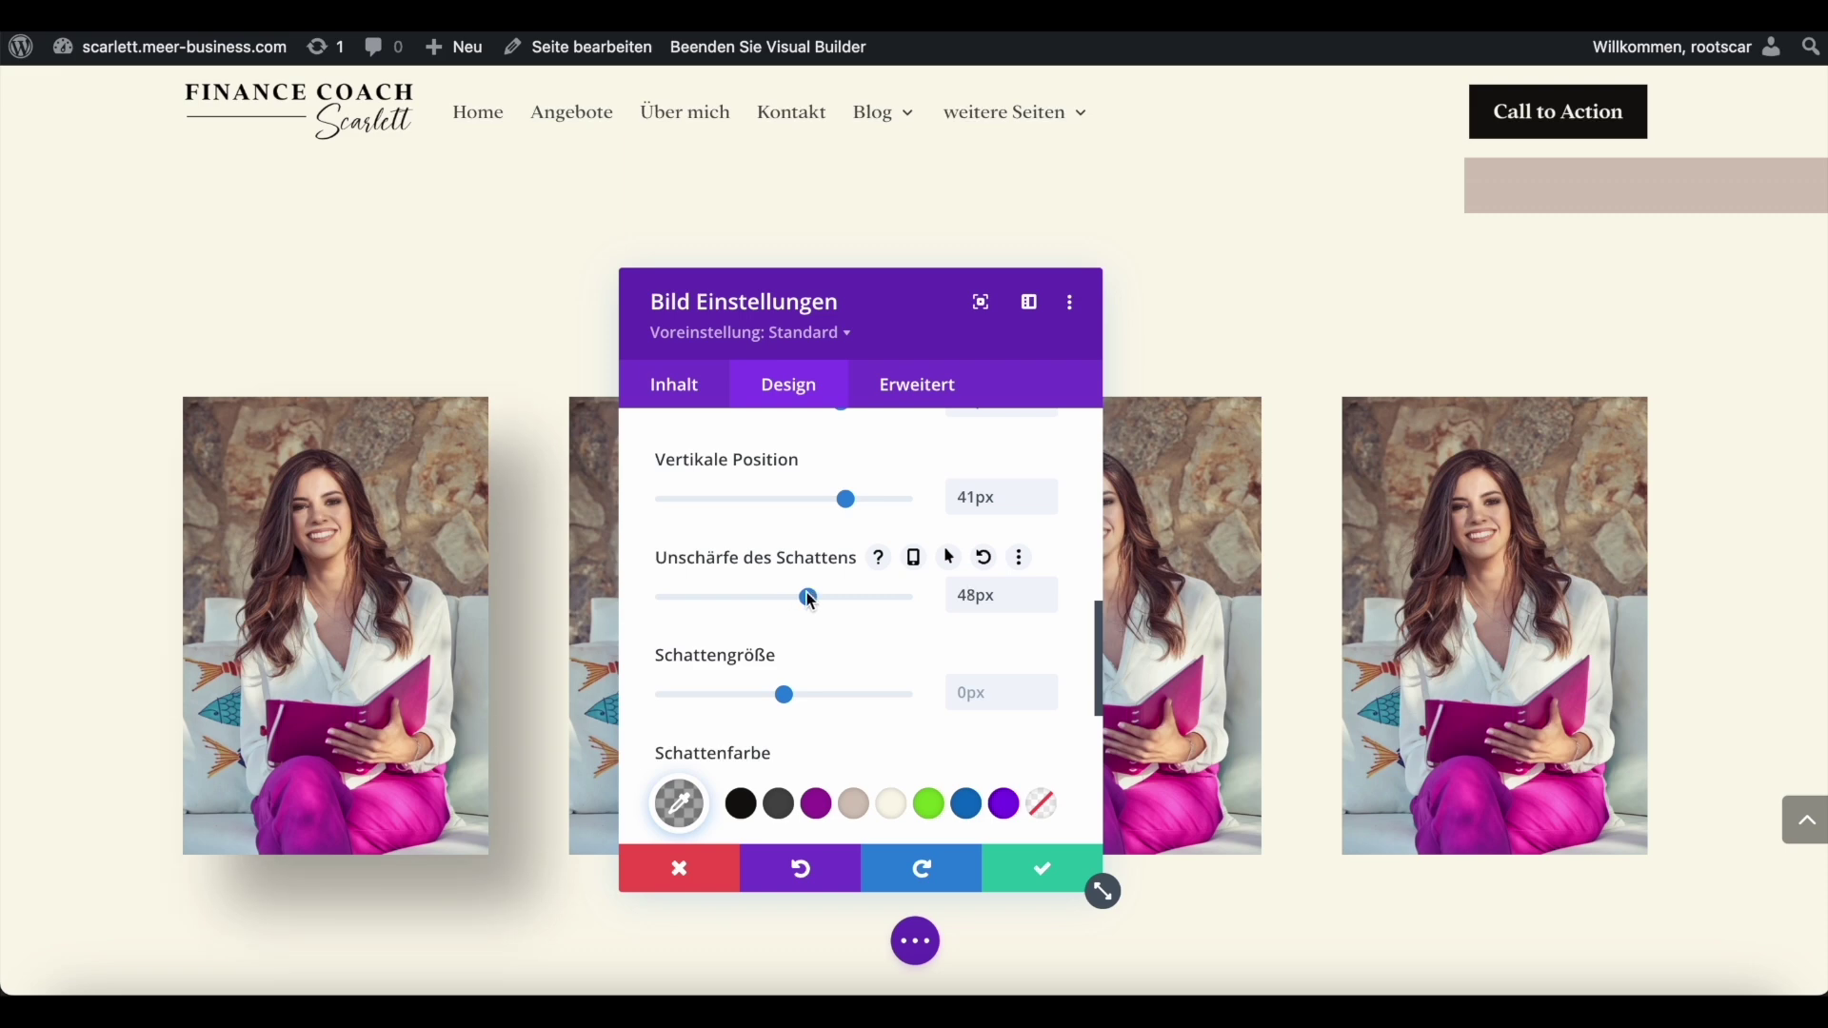
drag(819, 600, 826, 600)
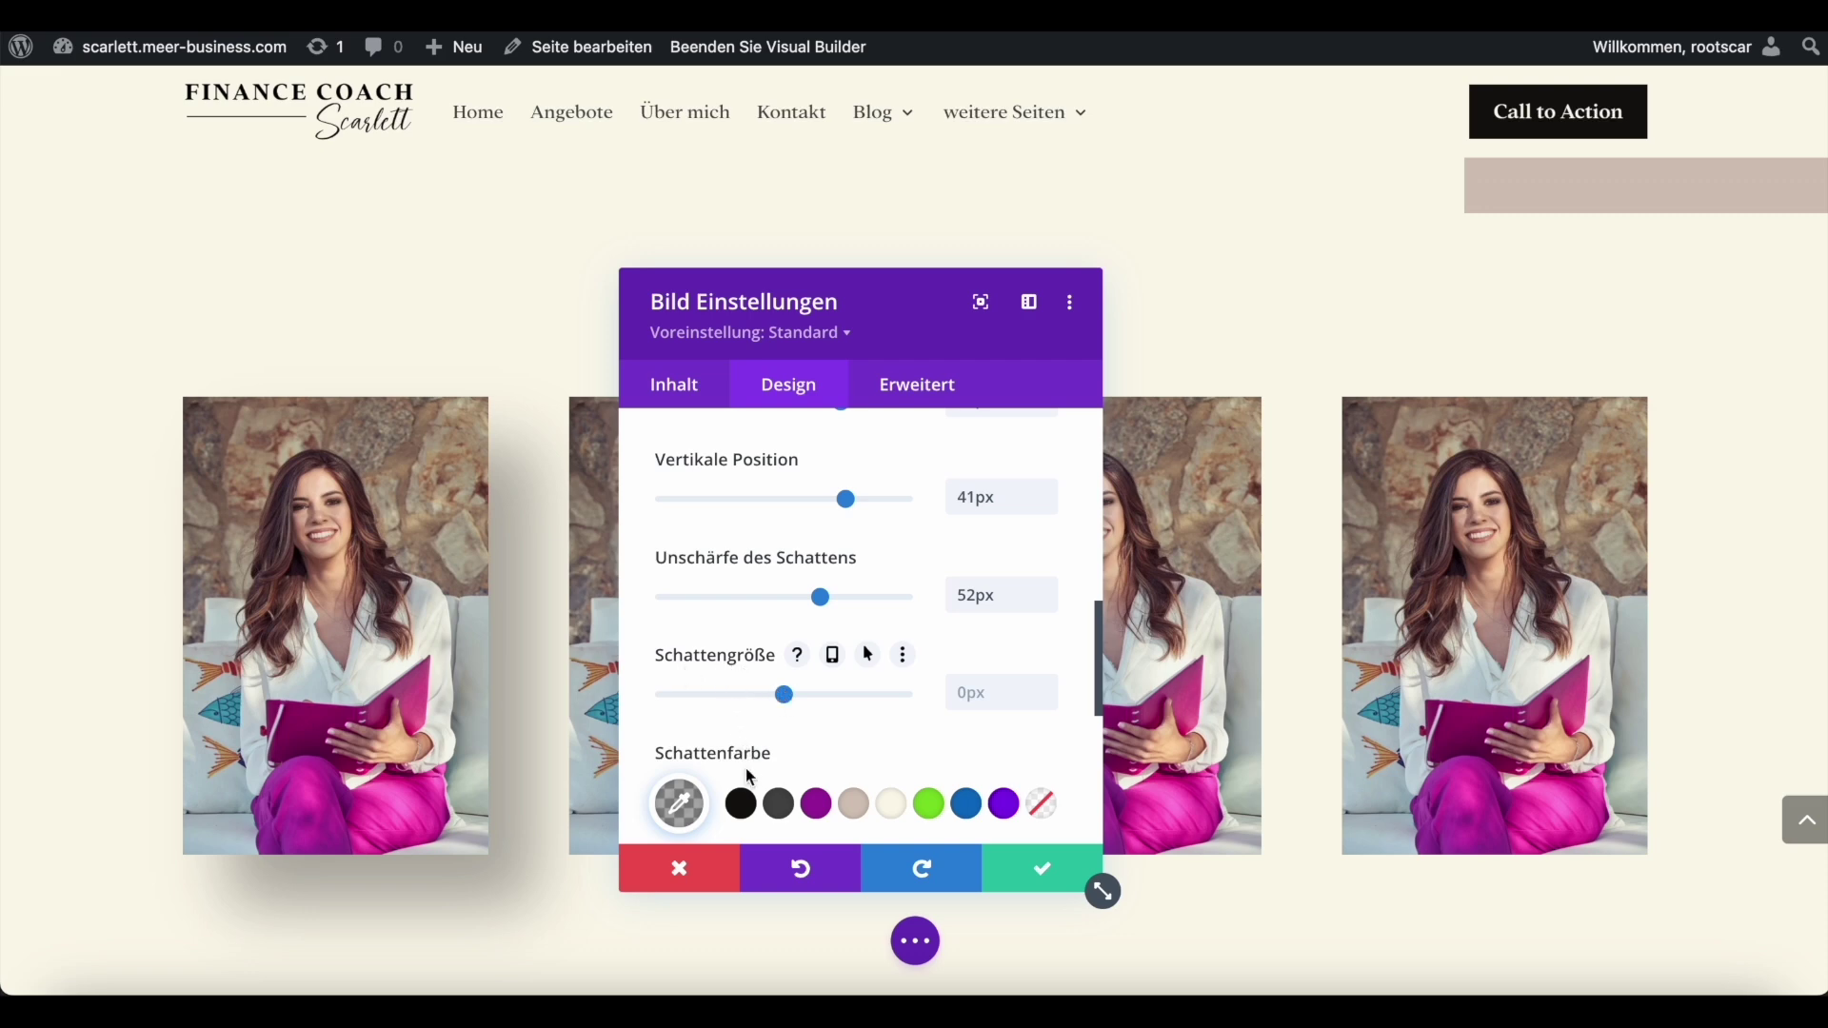
Lower the opacity of the first image's shadow by setting its colour to rgba(0,0,0,0.2).
scroll(741, 771, down, 1)
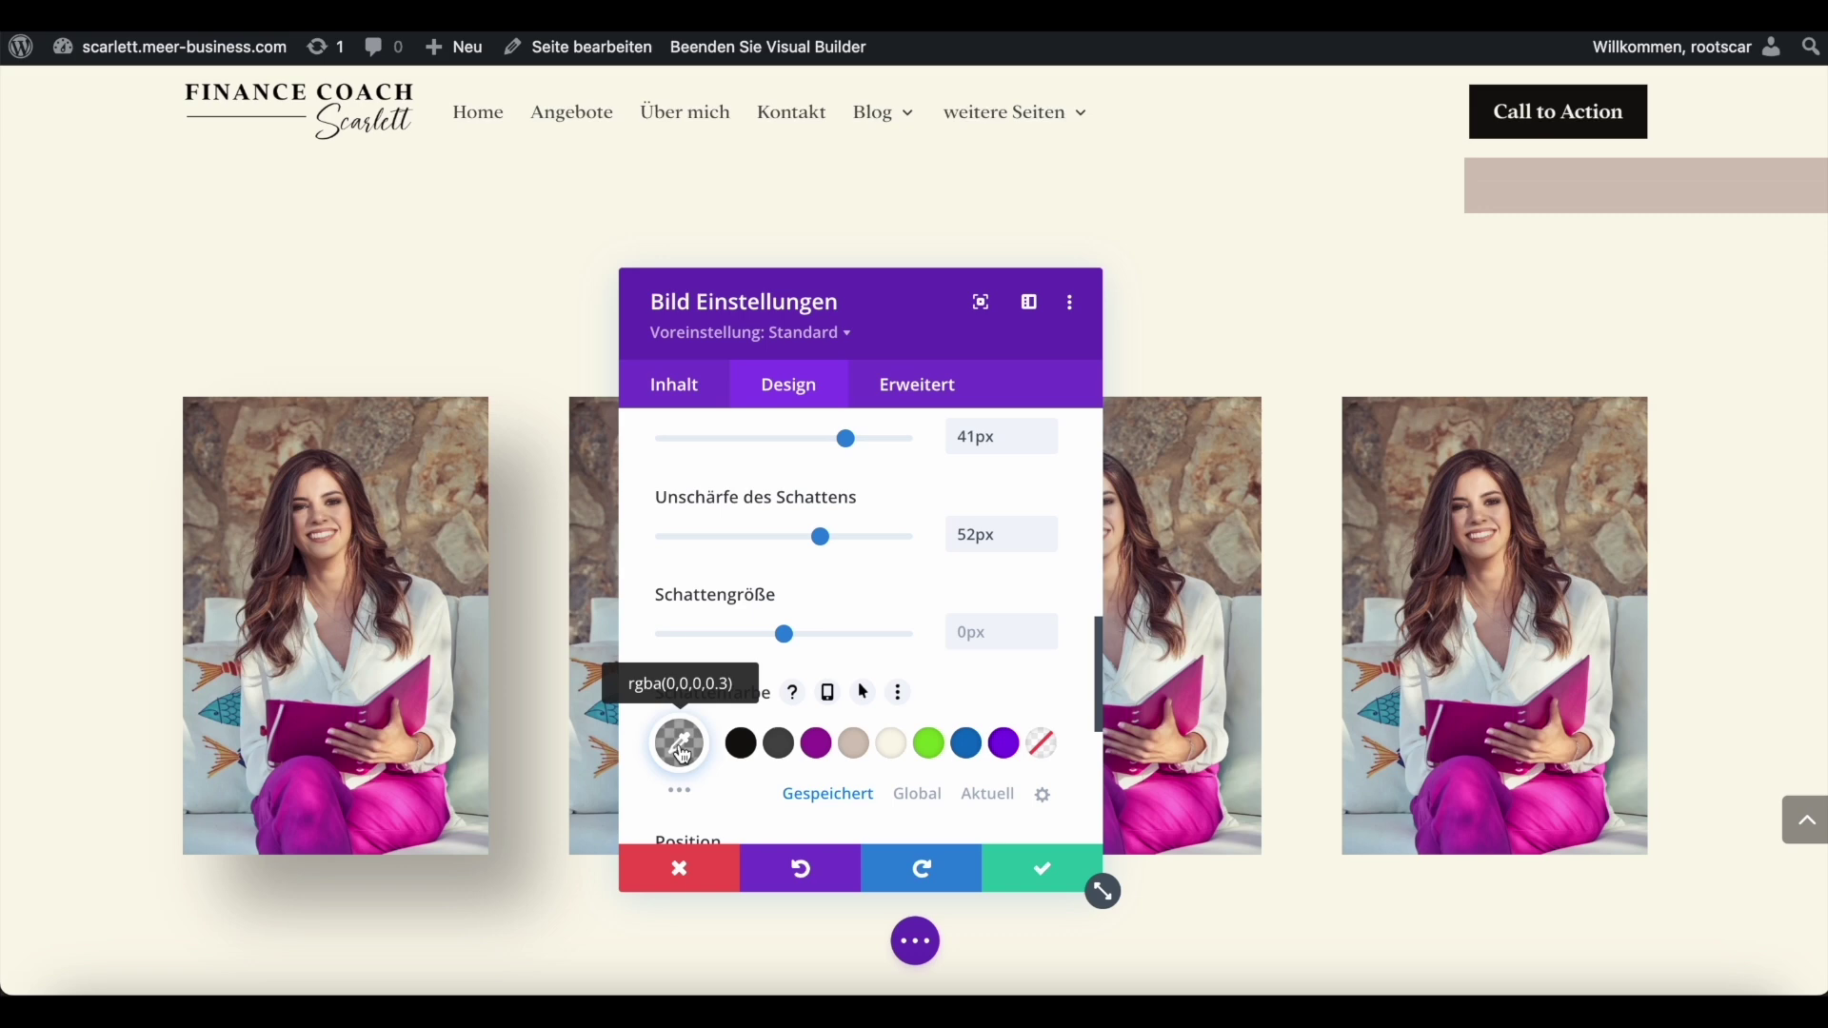
click(683, 753)
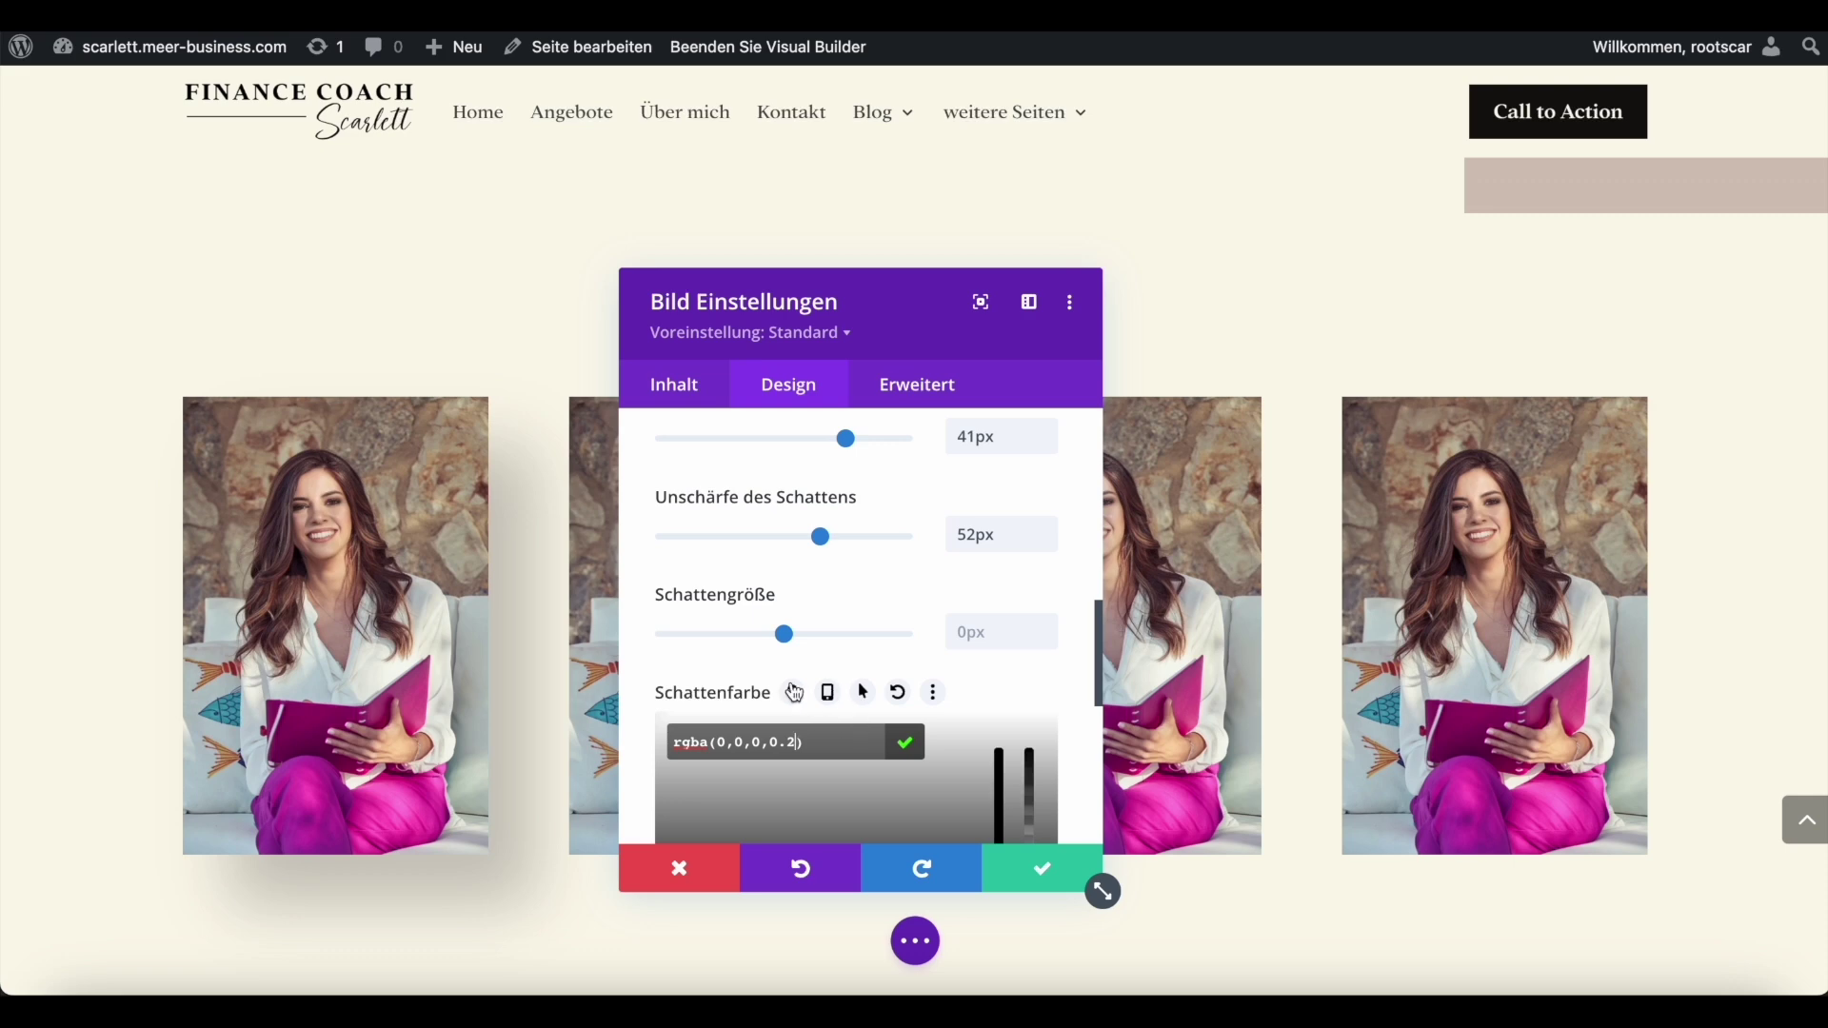
click(644, 652)
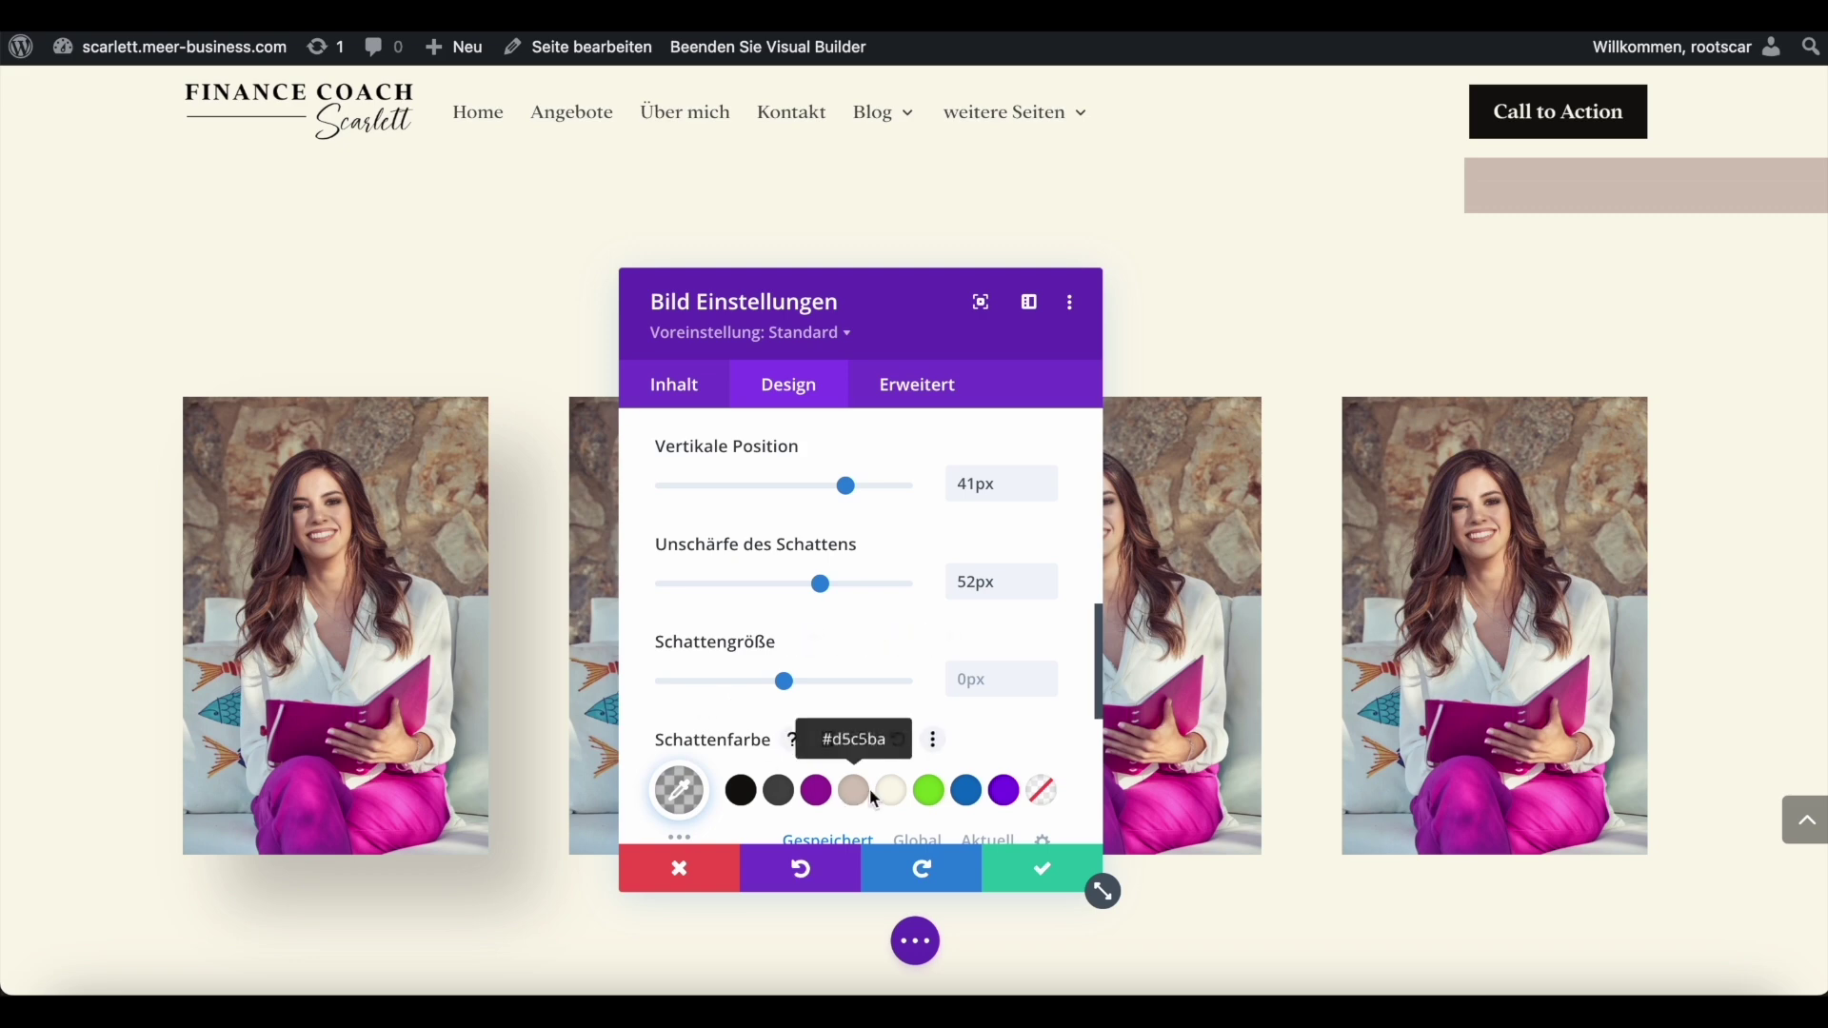
Try the green, purple #9e20a0, dark grey #494949 and black #12100e palette colours on the first image's shadow.
click(933, 802)
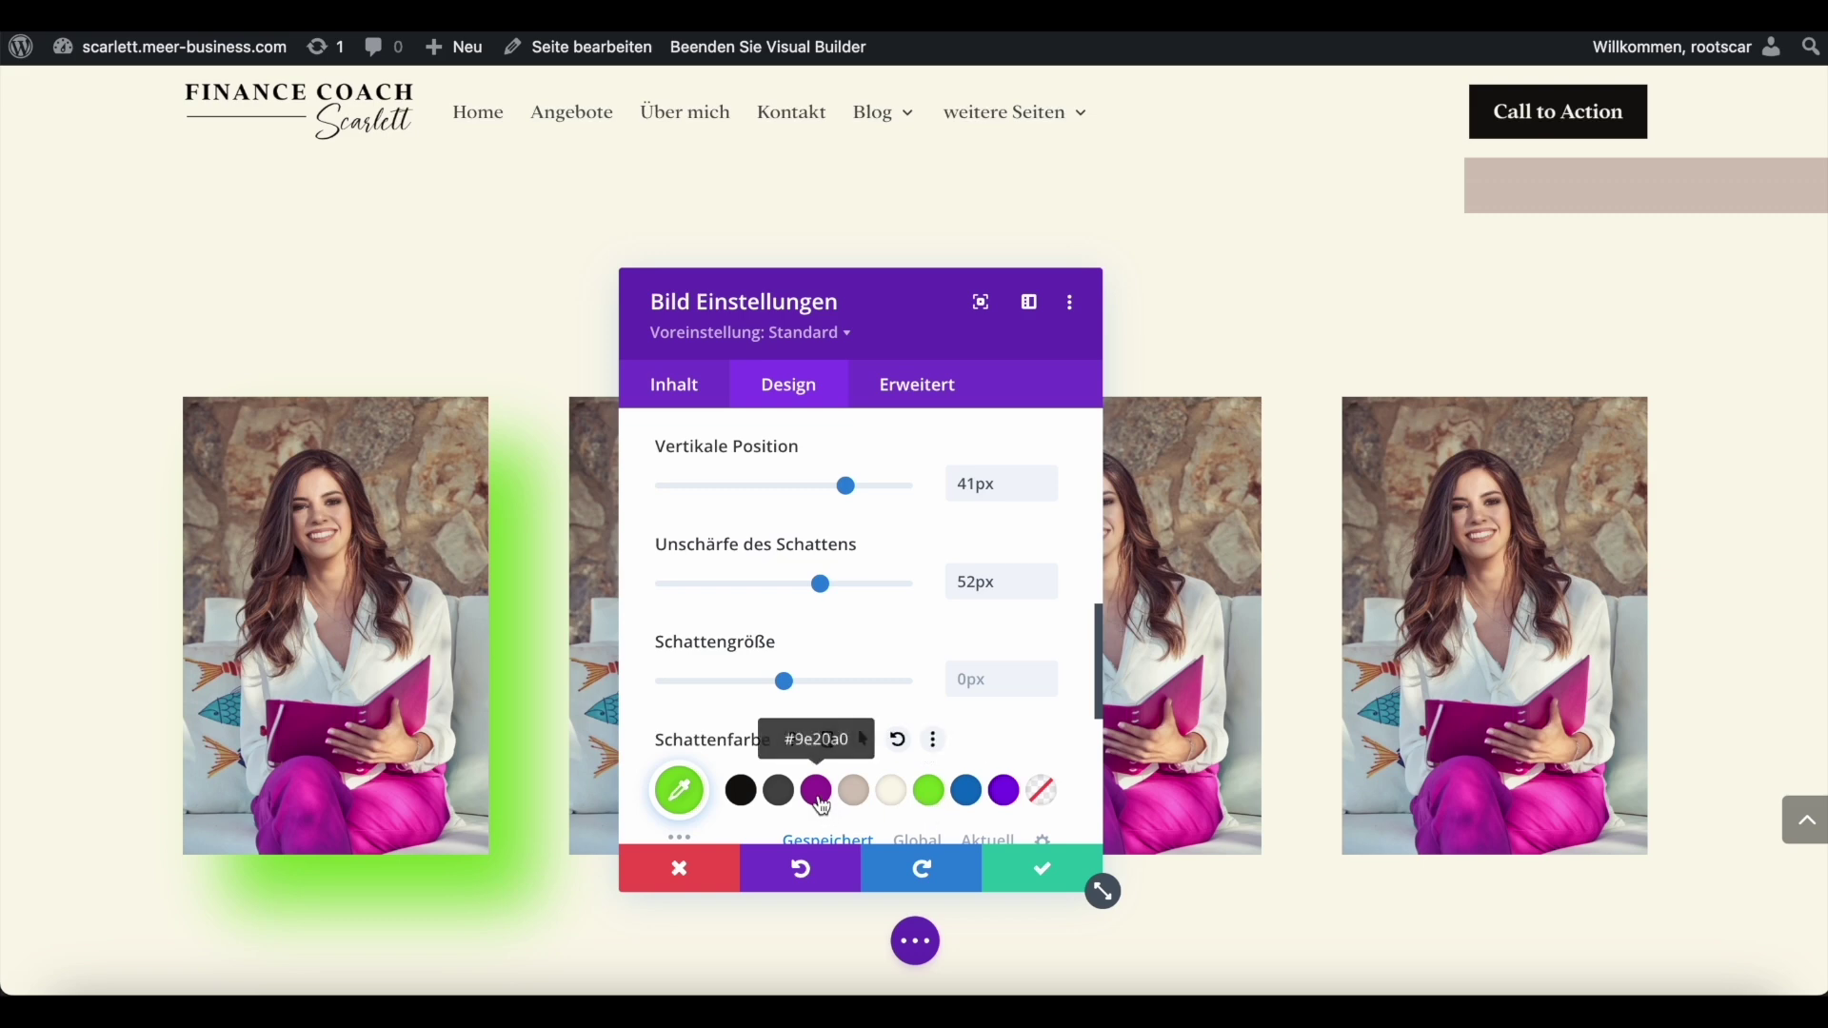
click(819, 799)
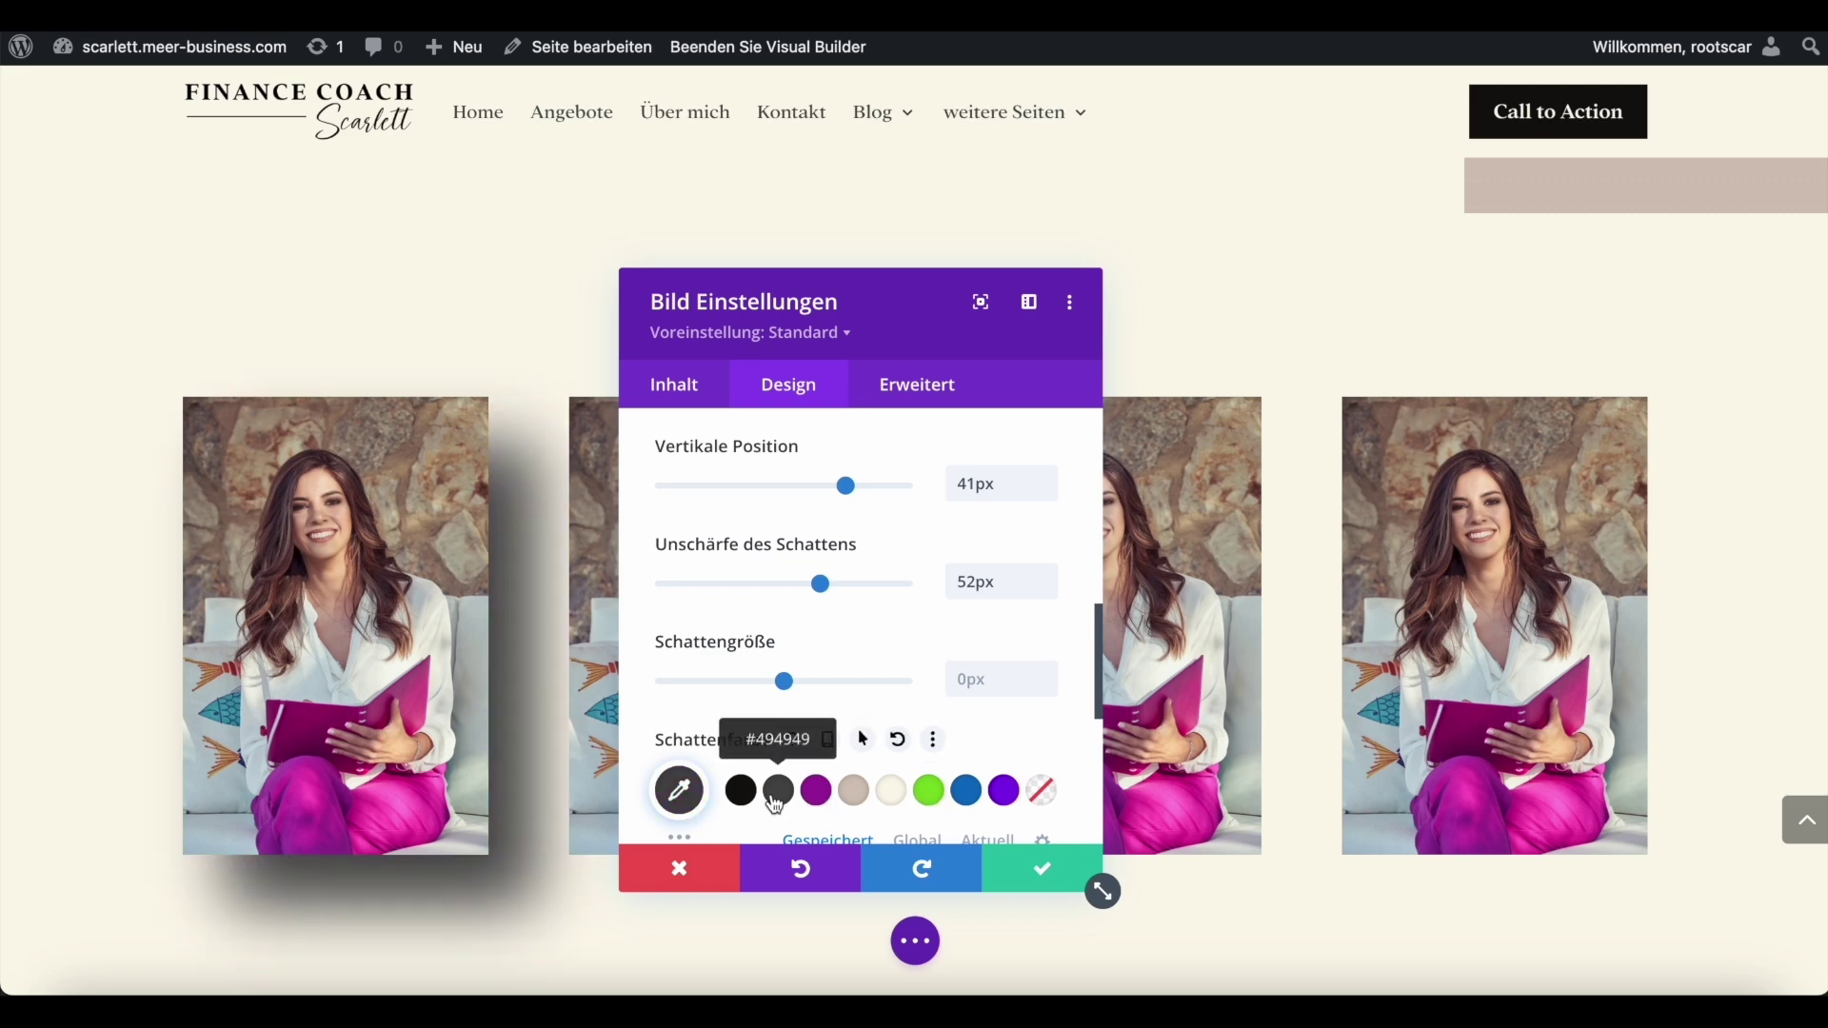
click(738, 790)
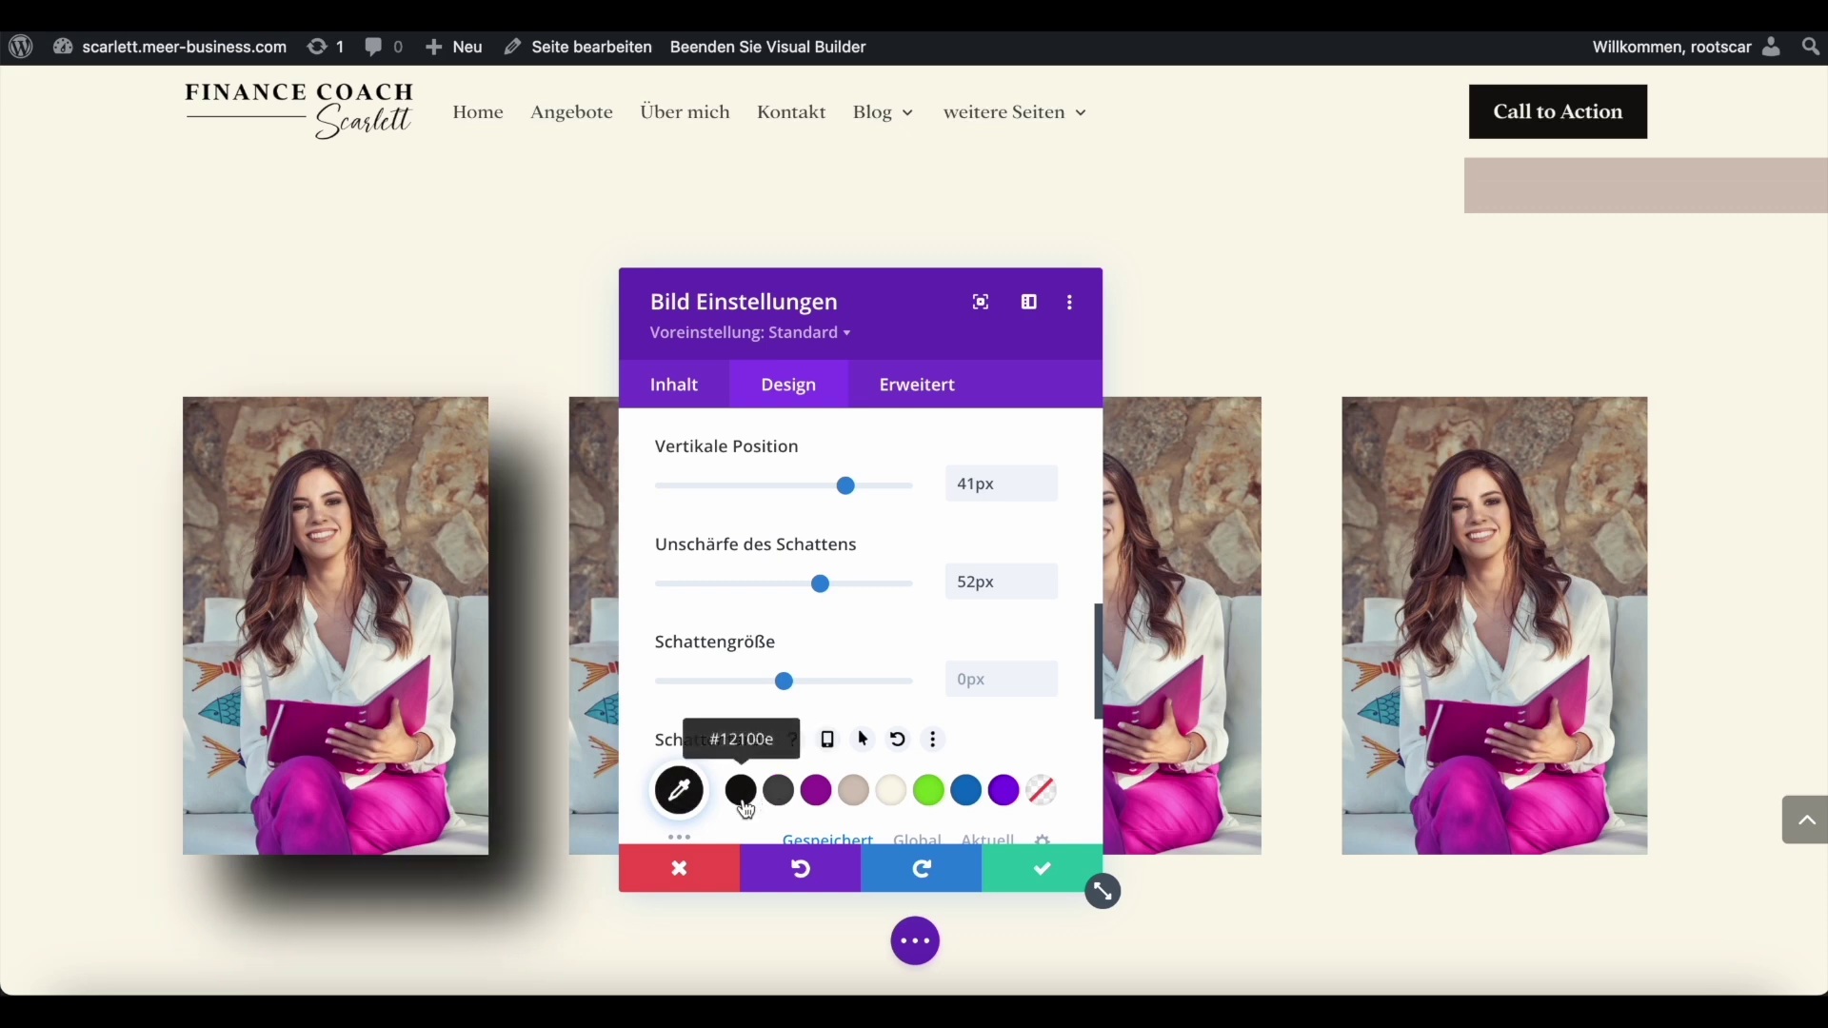
Reset the first image's shadow colour, horizontal position, vertical position and blur strength to the preset's defaults.
scroll(758, 665, up, 1)
scroll(760, 671, down, 2)
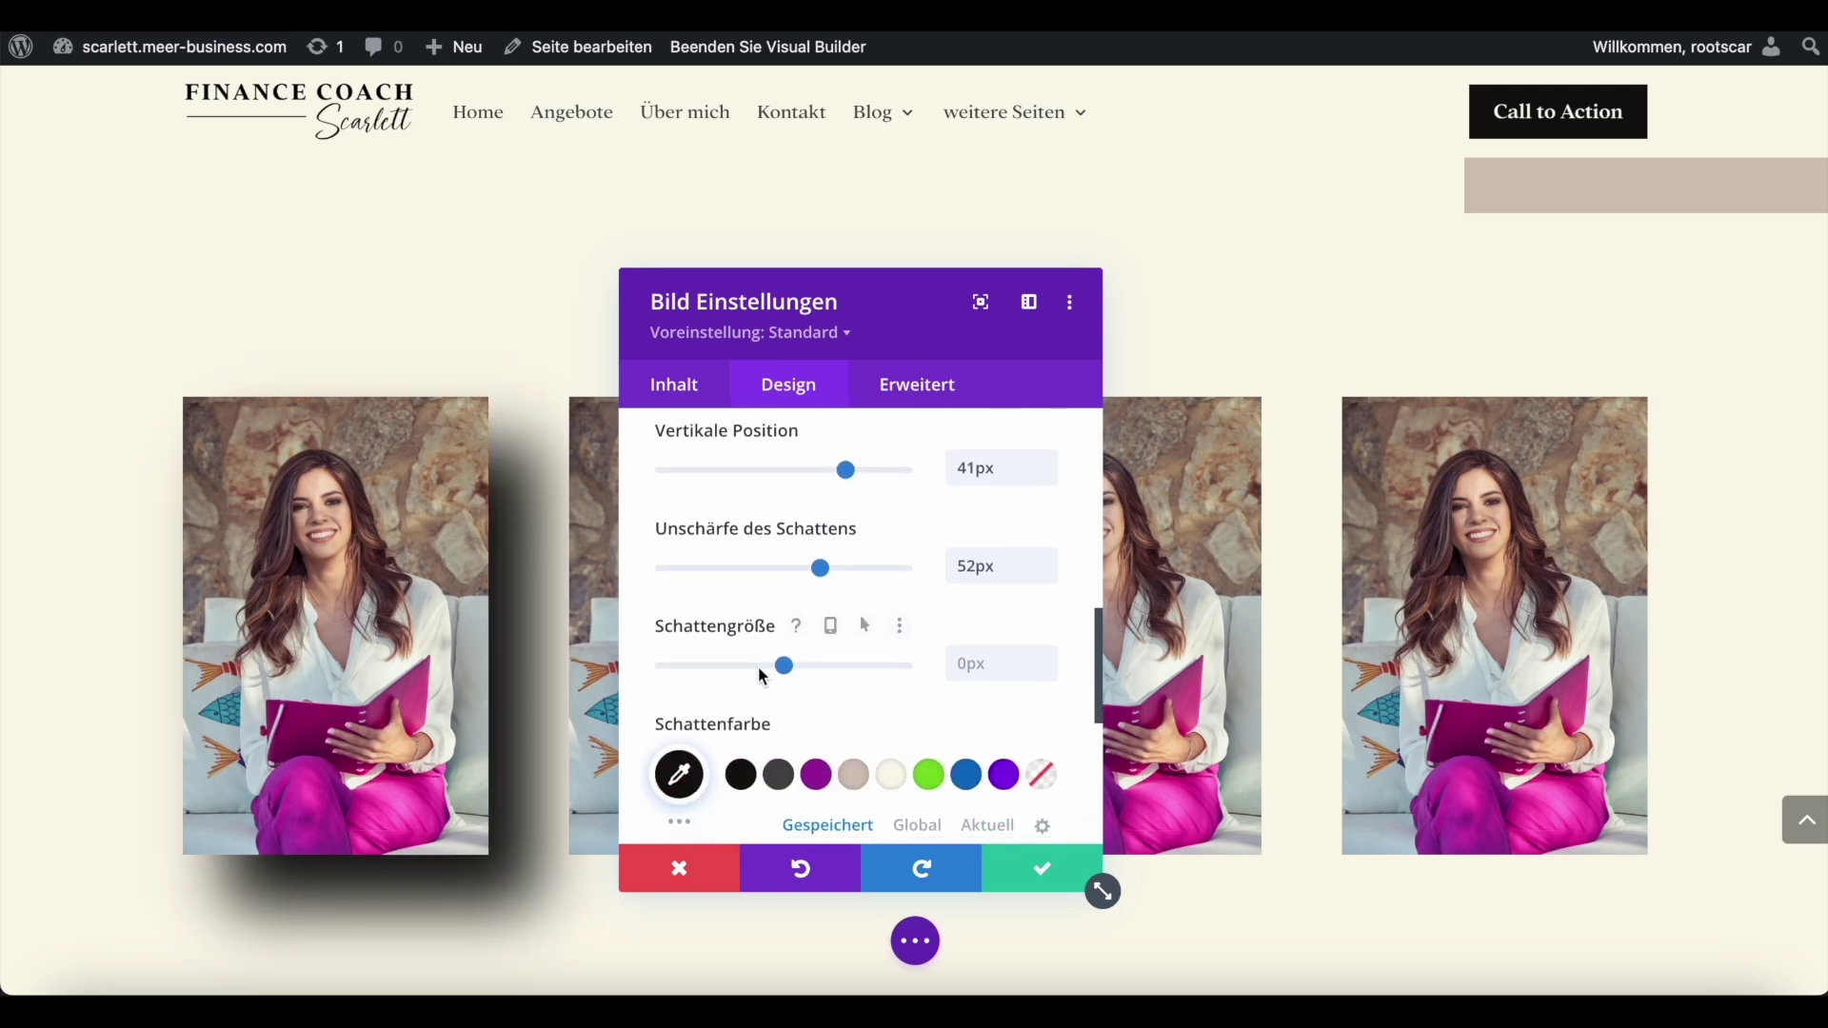
click(899, 728)
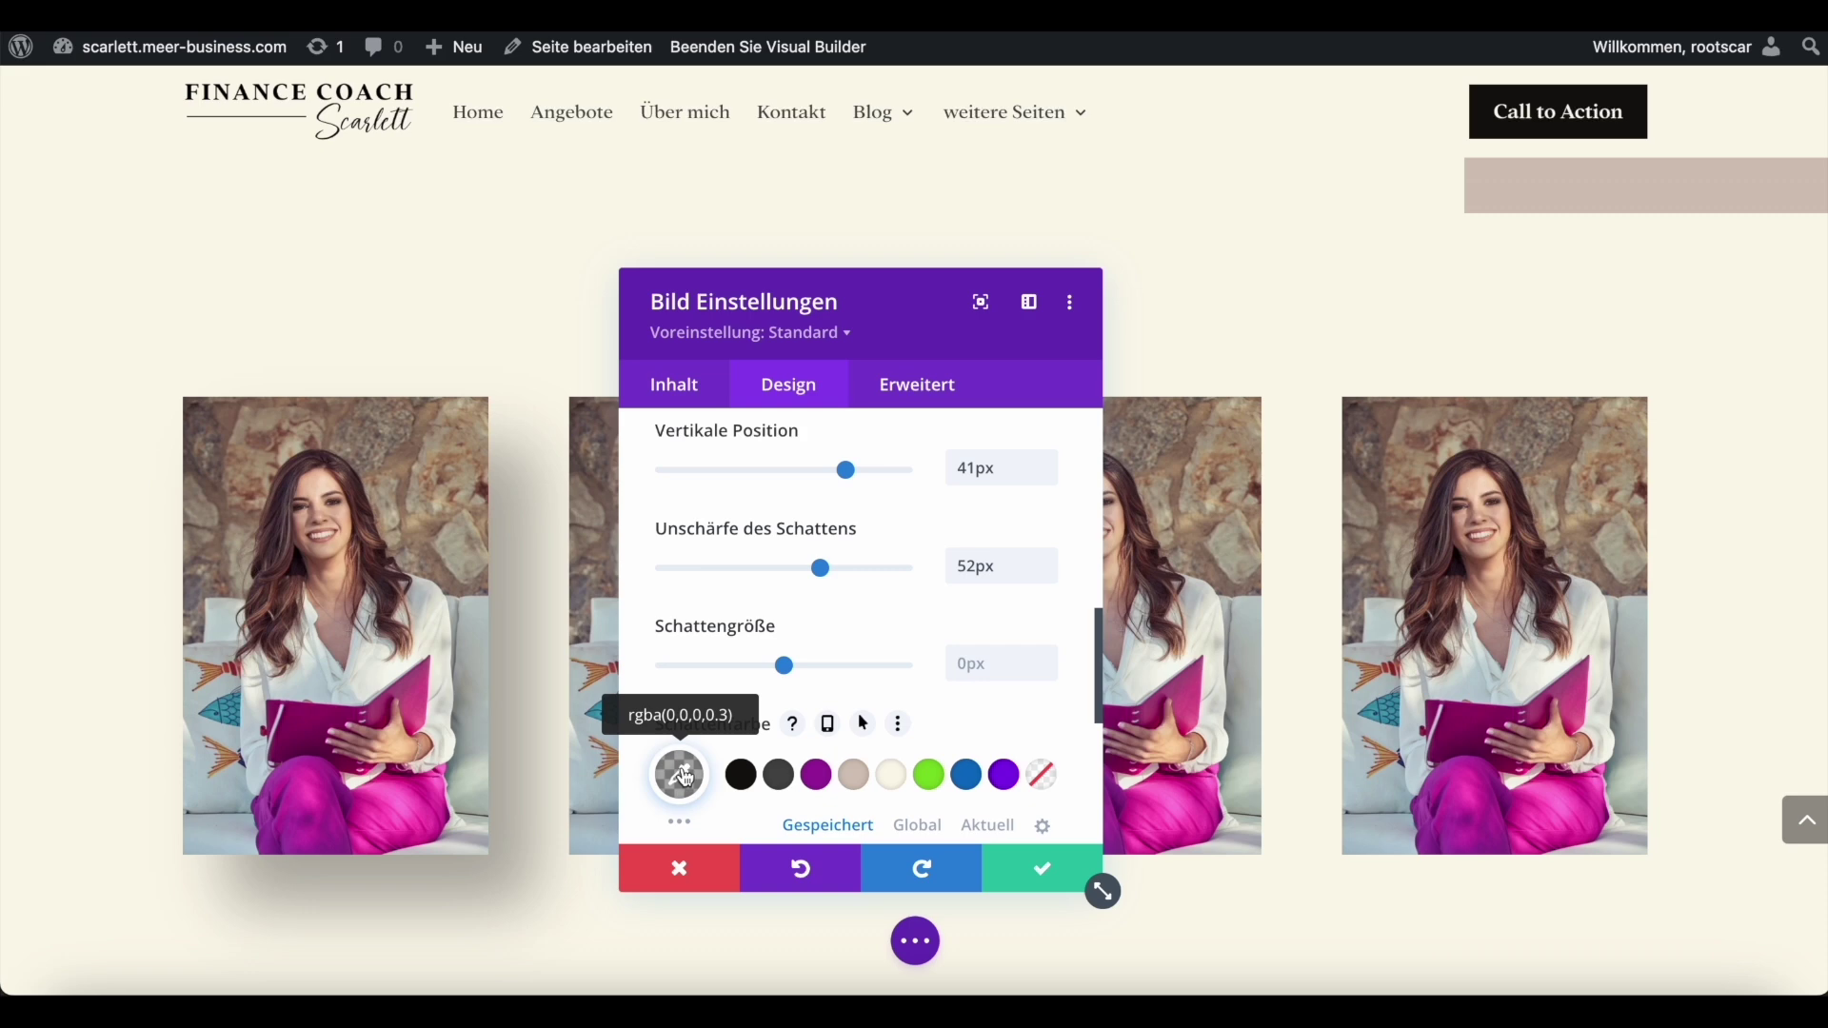
scroll(850, 574, up, 3)
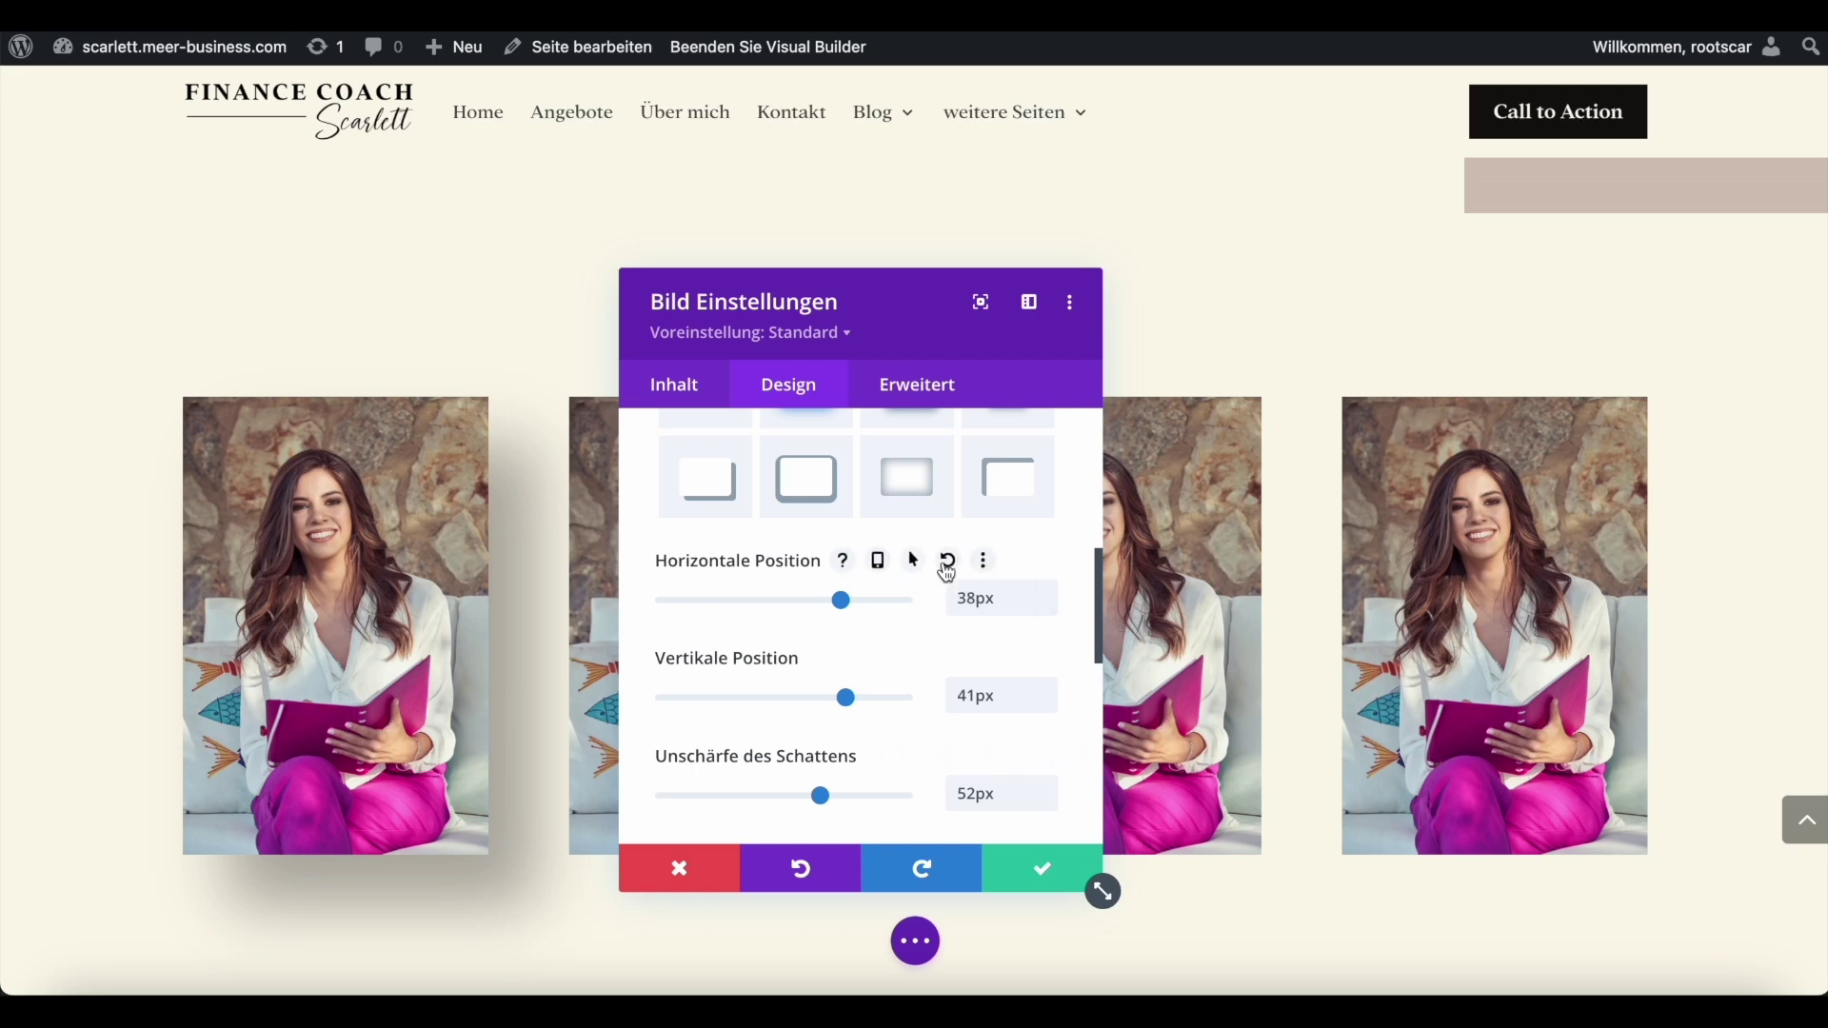
click(945, 560)
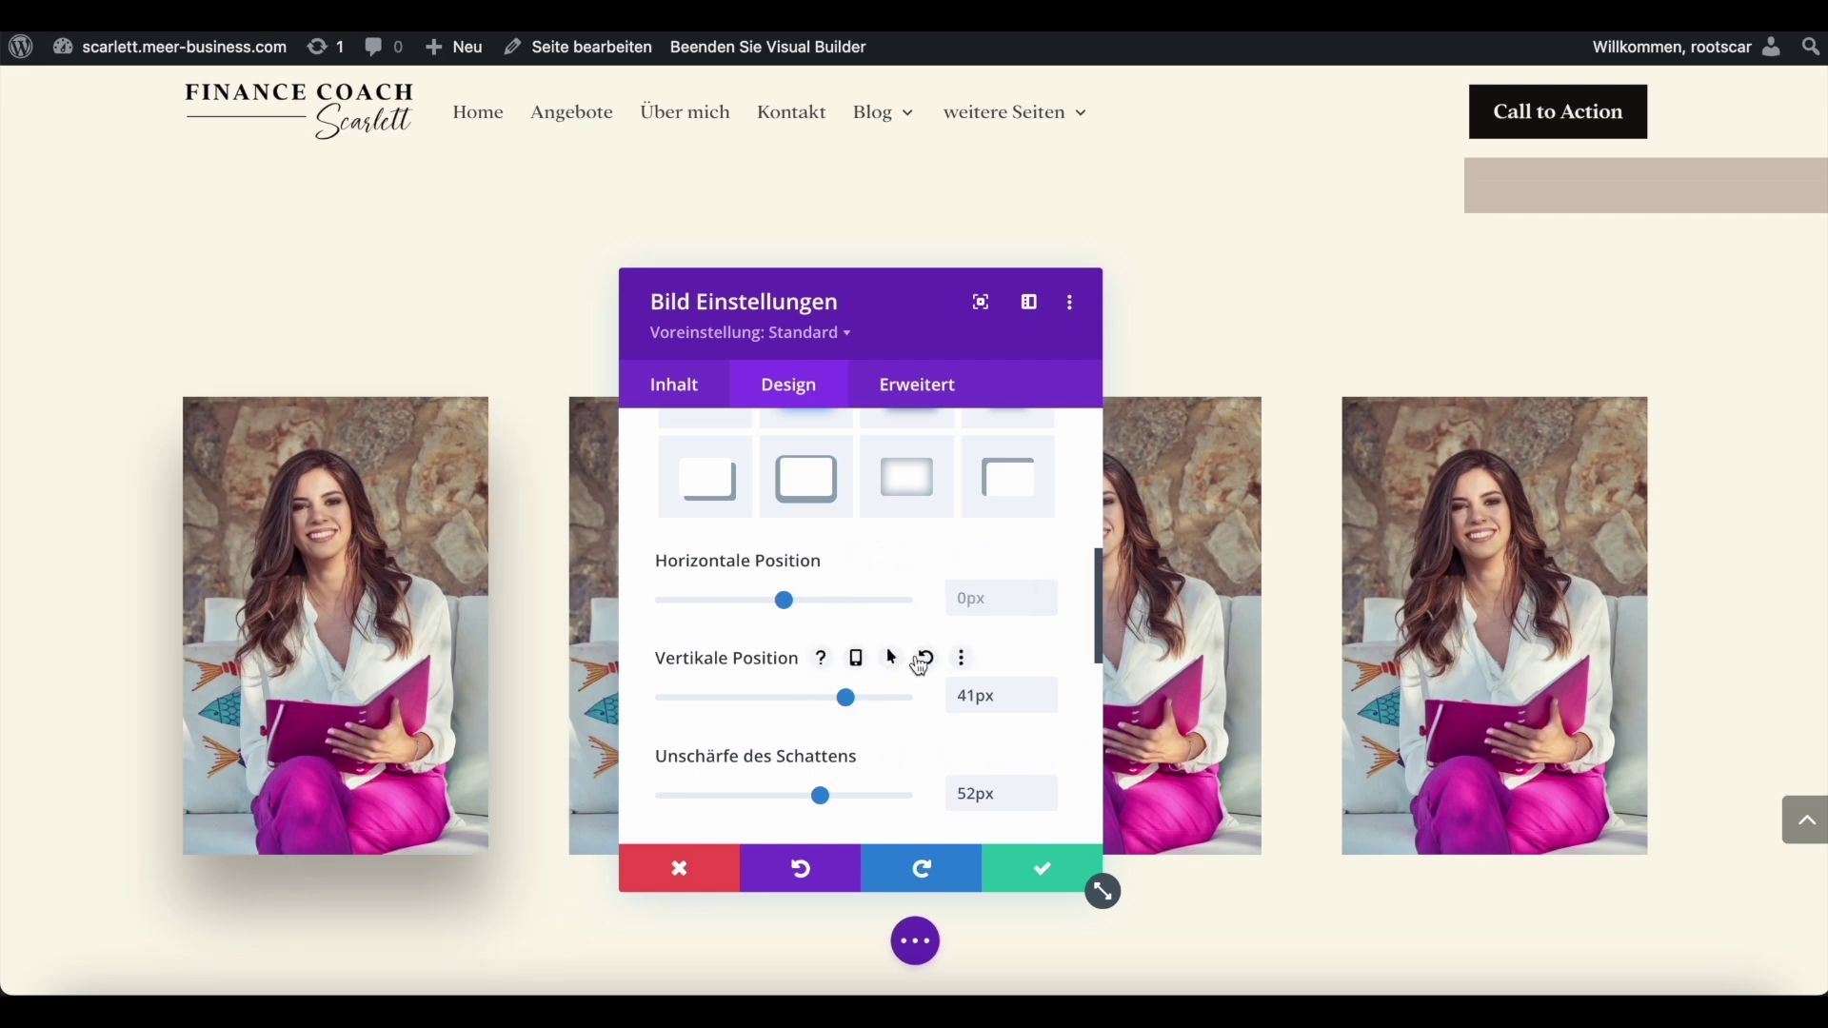
click(922, 661)
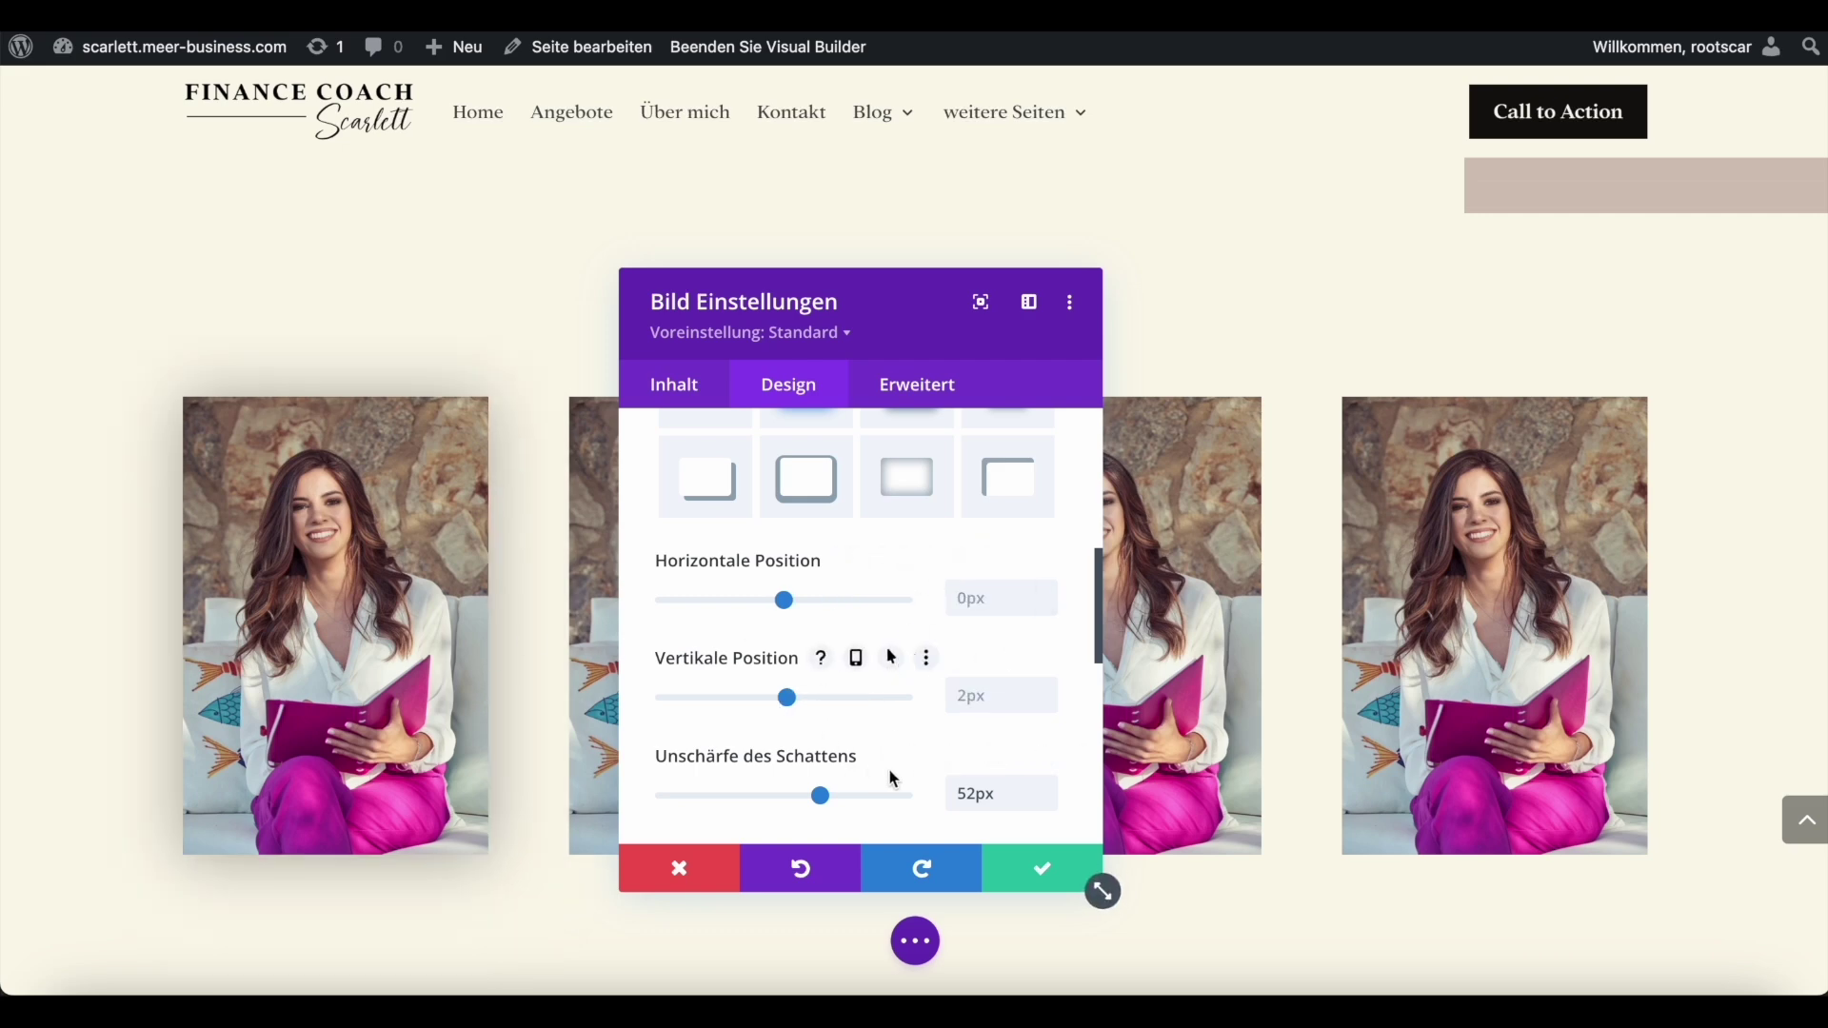
click(987, 756)
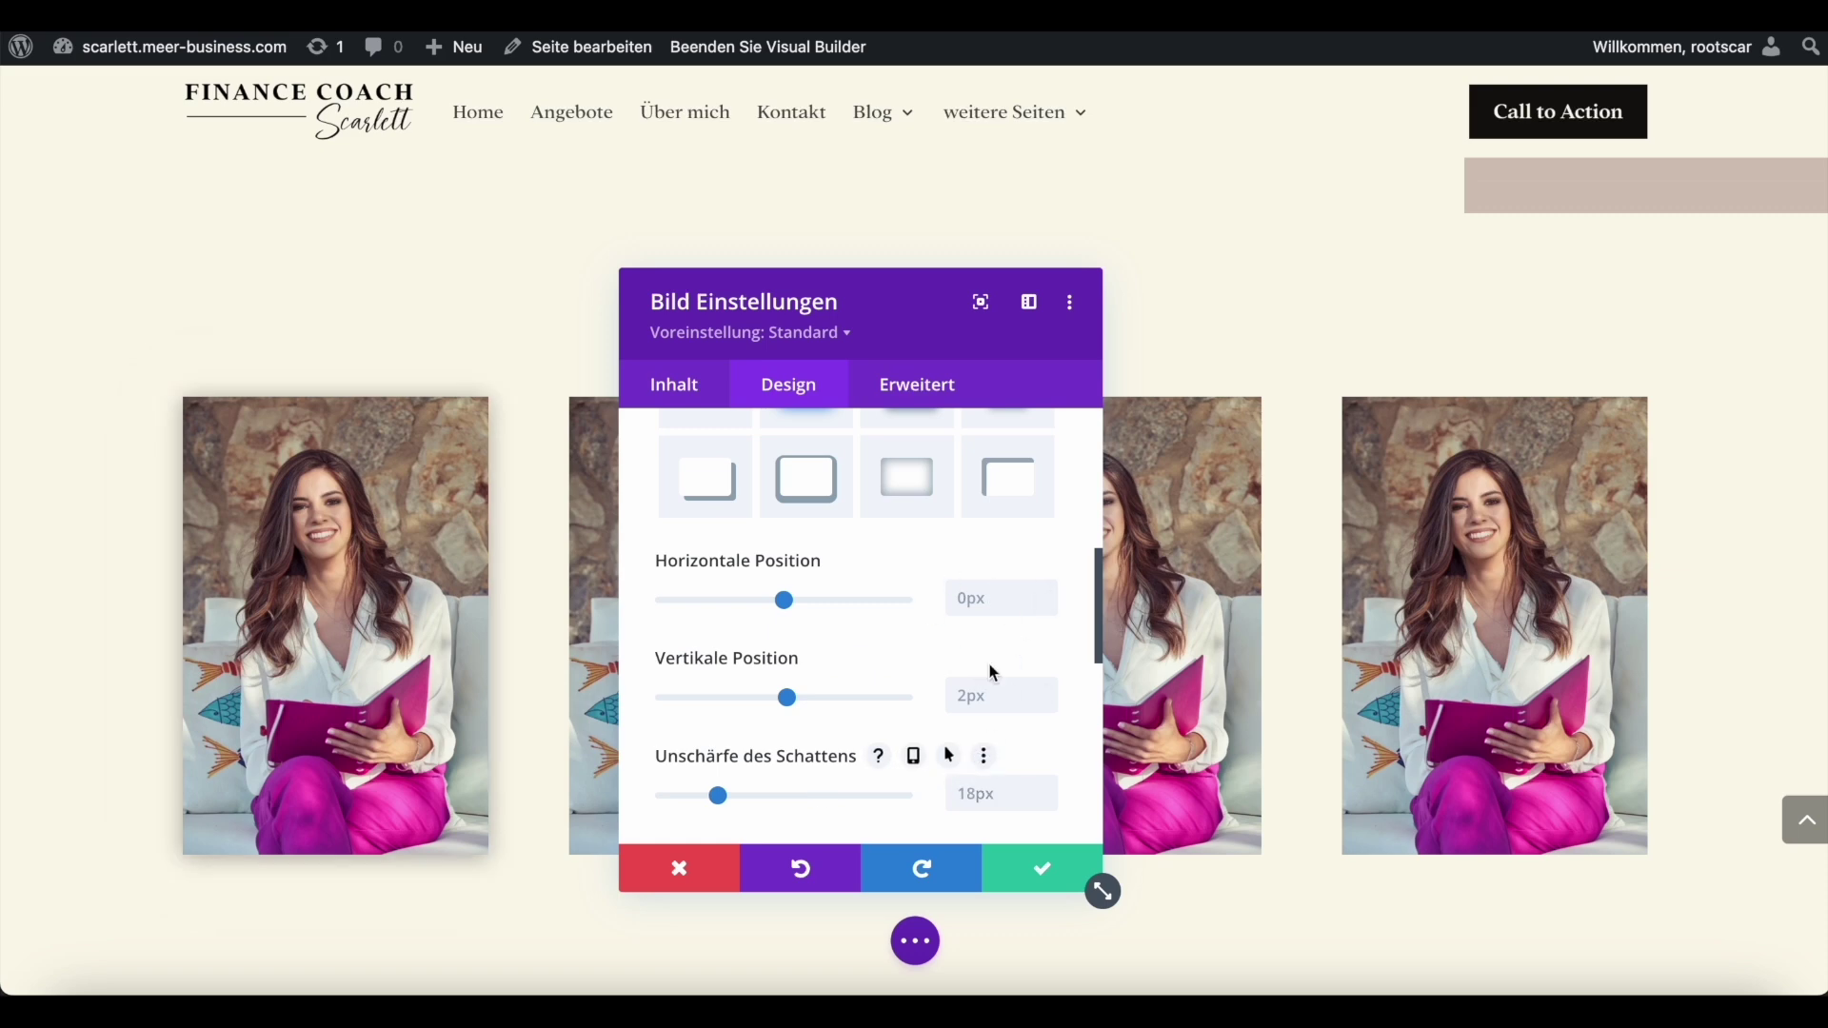
mouse_move(998, 705)
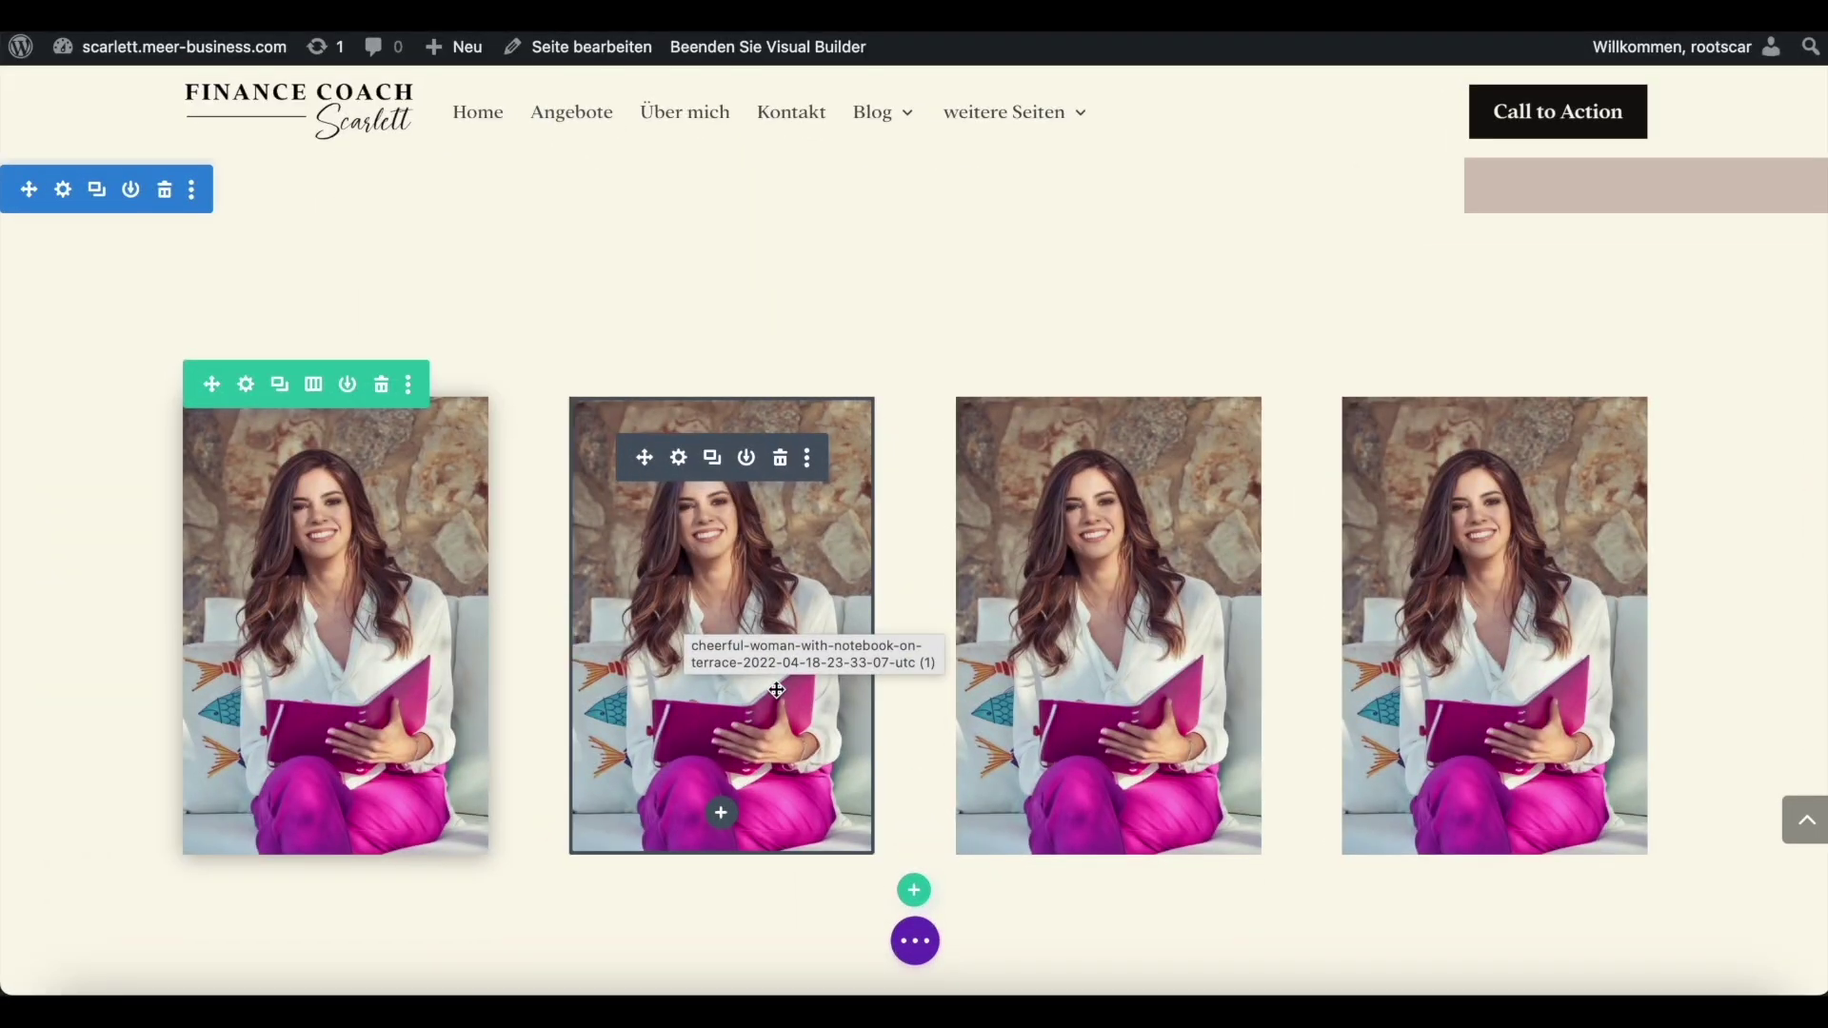
Give the second image the box shadow preset with a hard-edged shadow offset to the lower right.
click(679, 462)
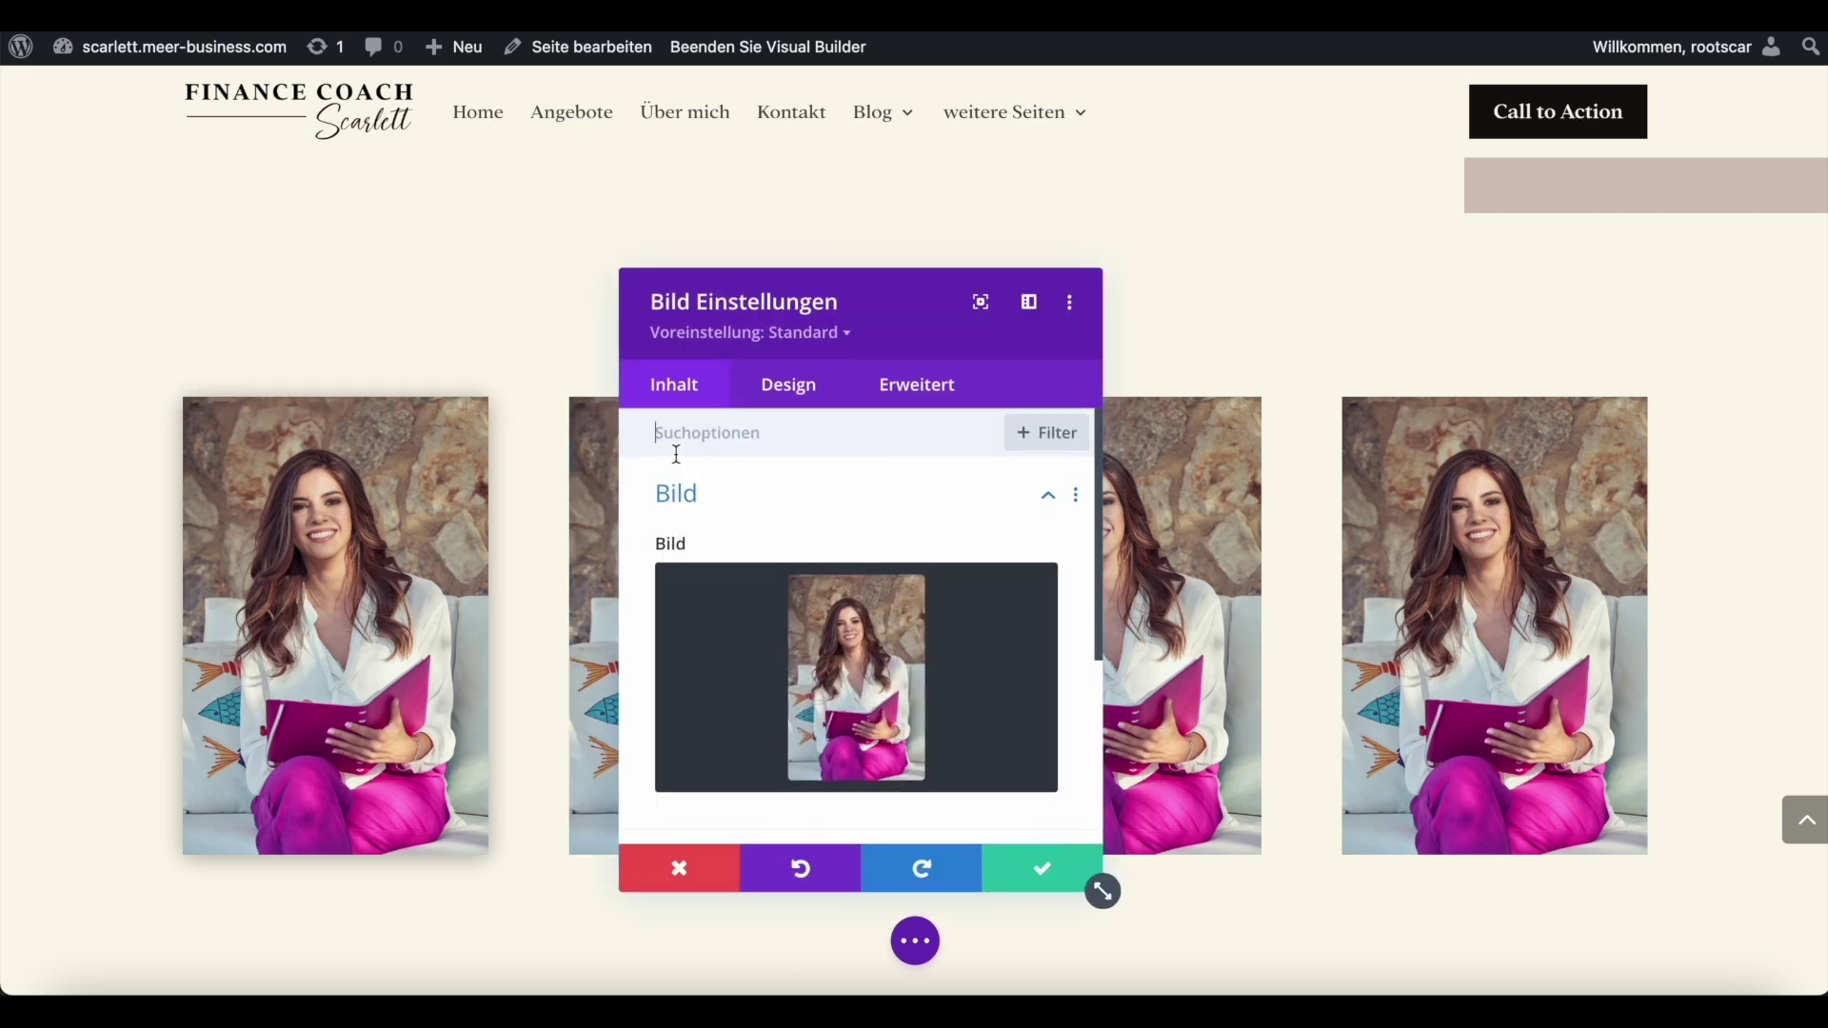
click(798, 398)
drag(914, 296, 1298, 314)
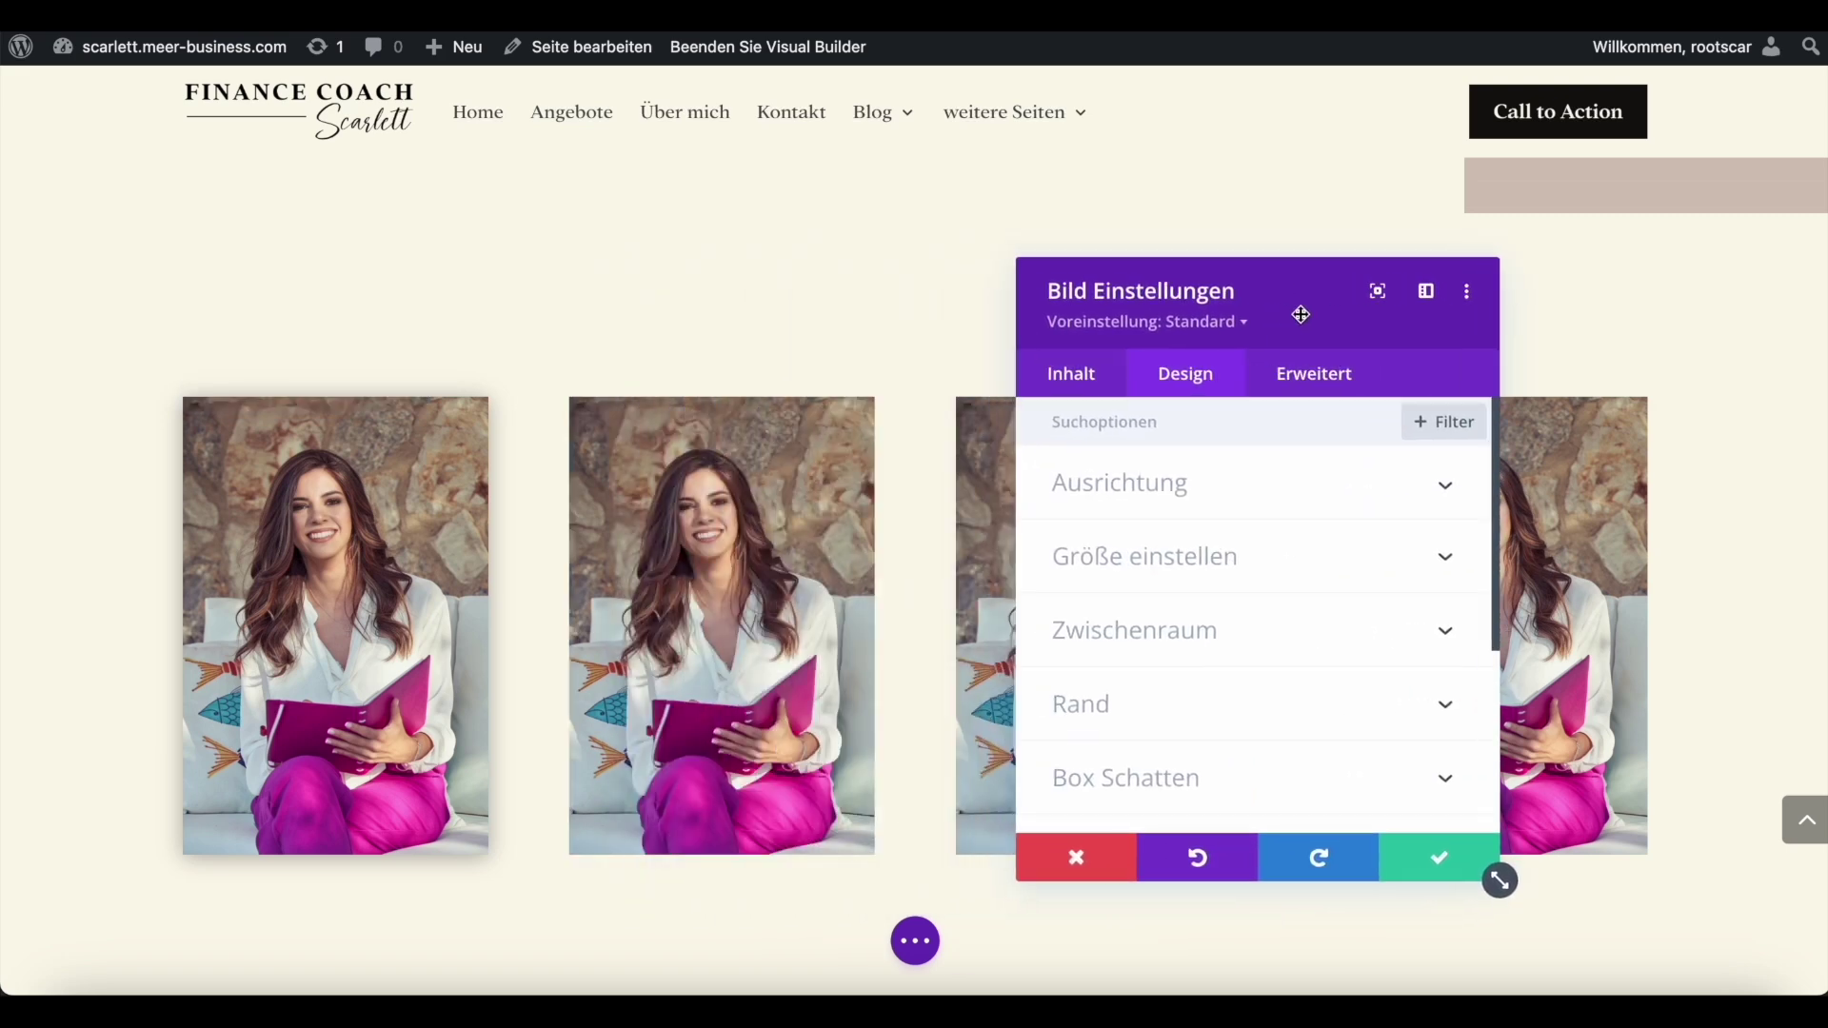
click(1186, 779)
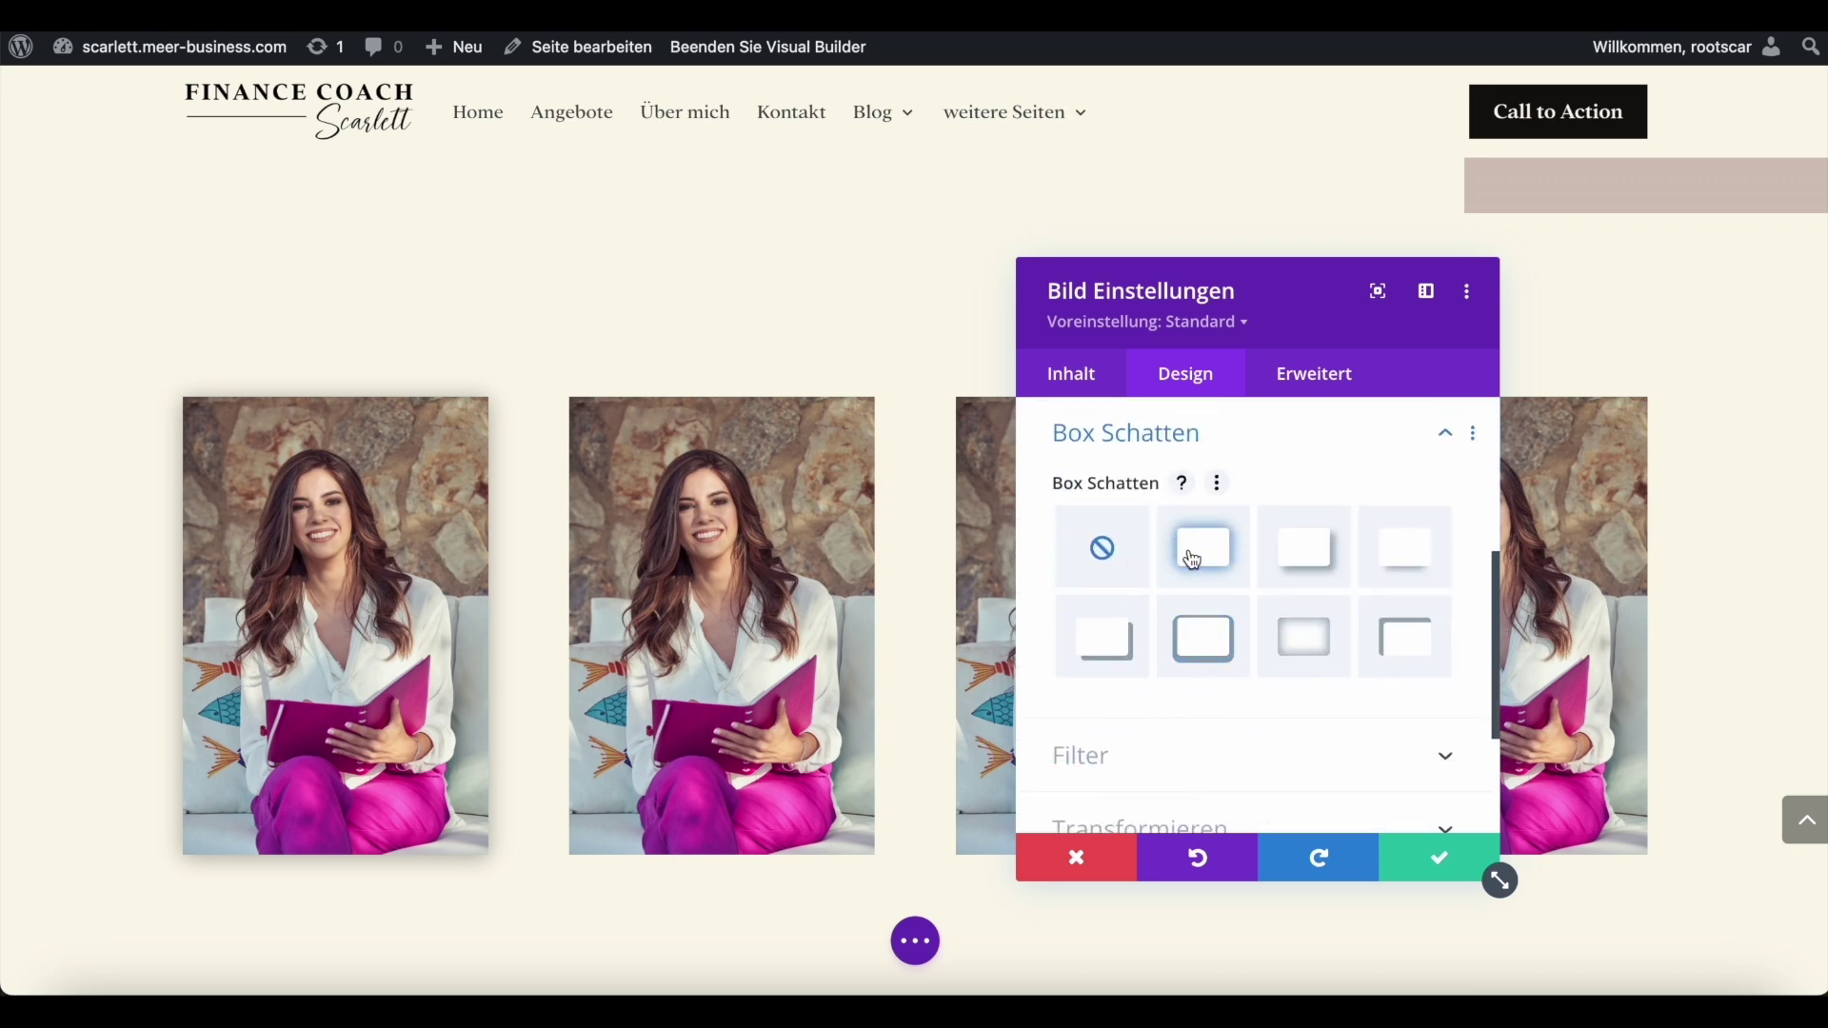
click(1115, 646)
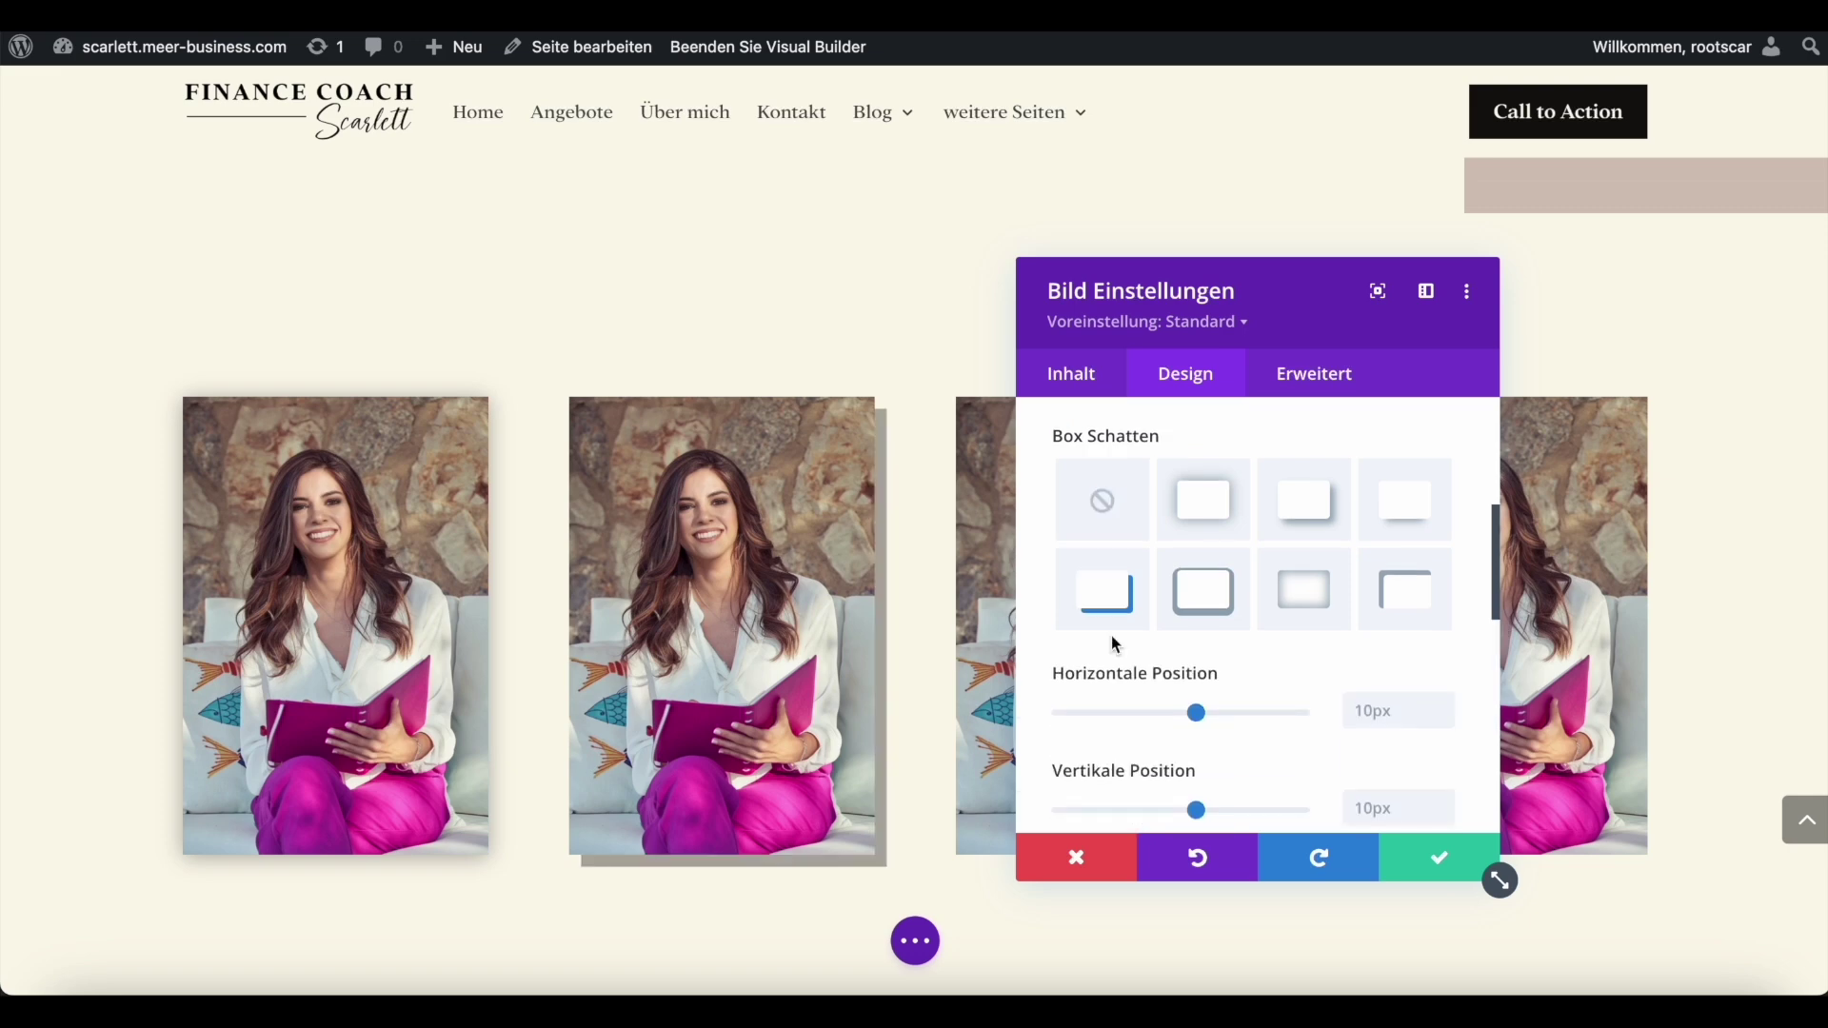
Set the second image's shadow colour to the purple palette colour #9e20a0.
scroll(1112, 617, down, 3)
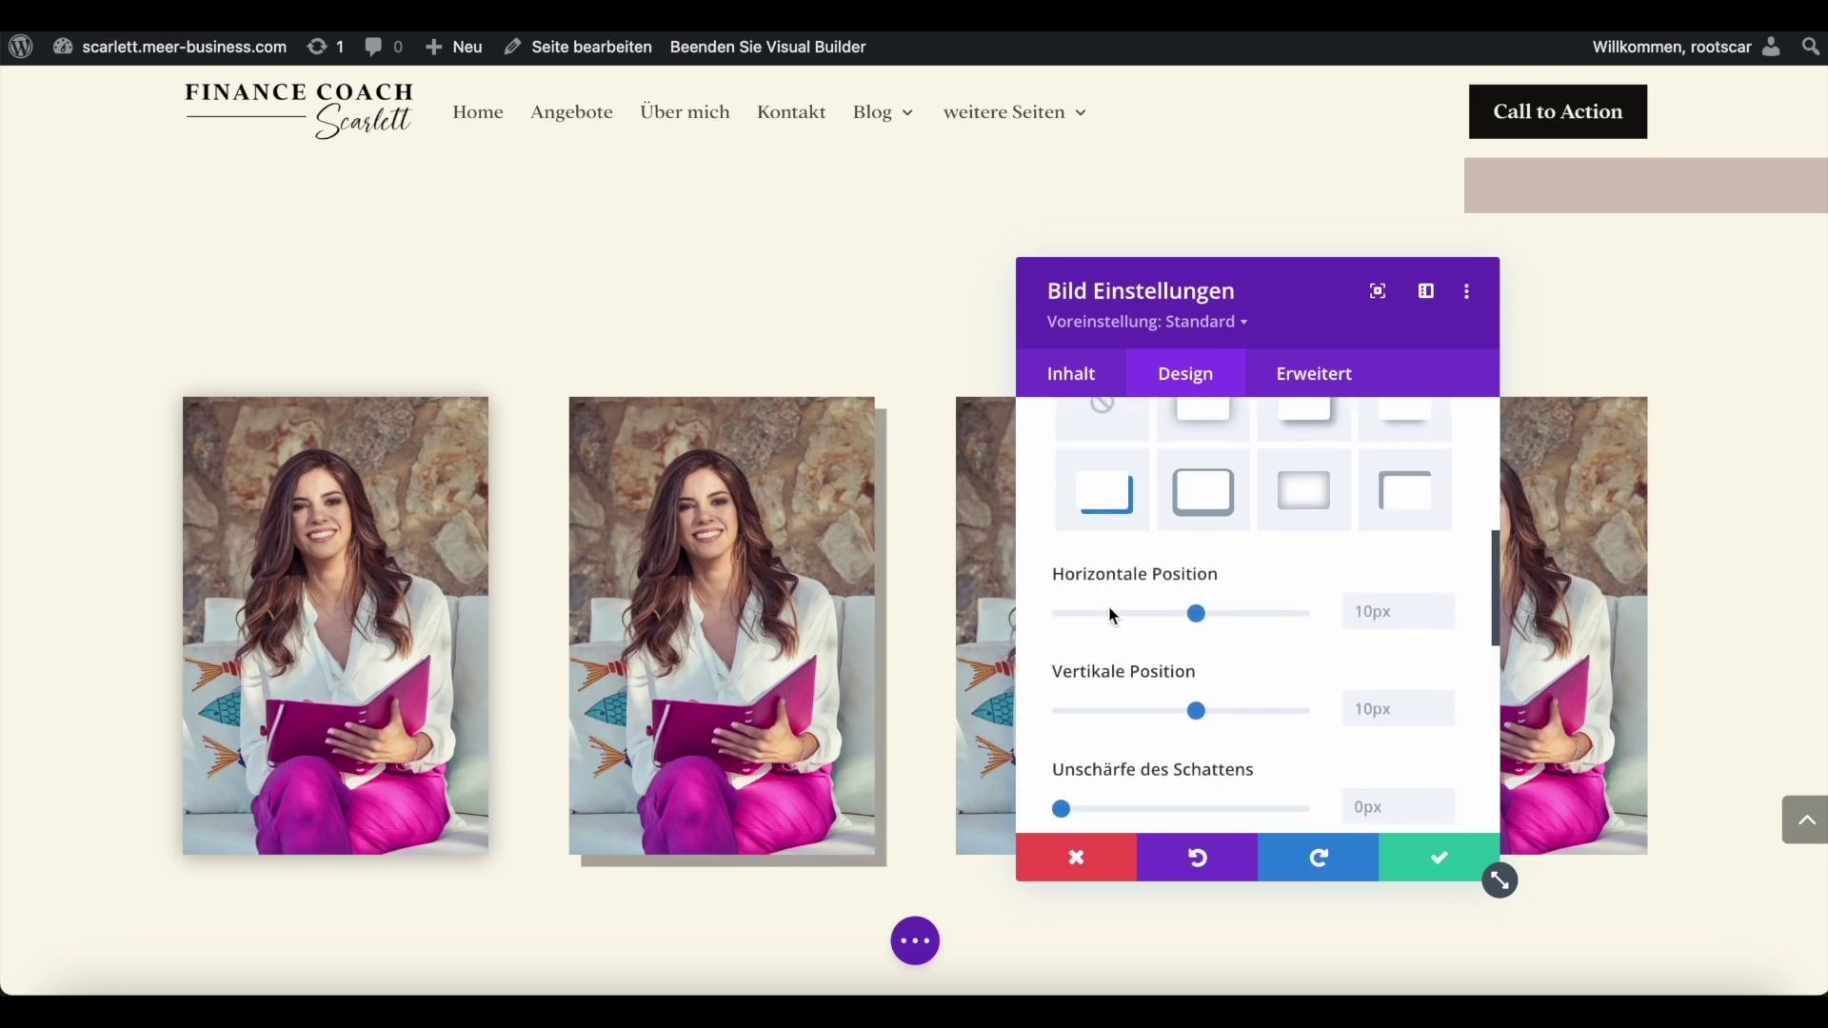
scroll(1118, 612, down, 5)
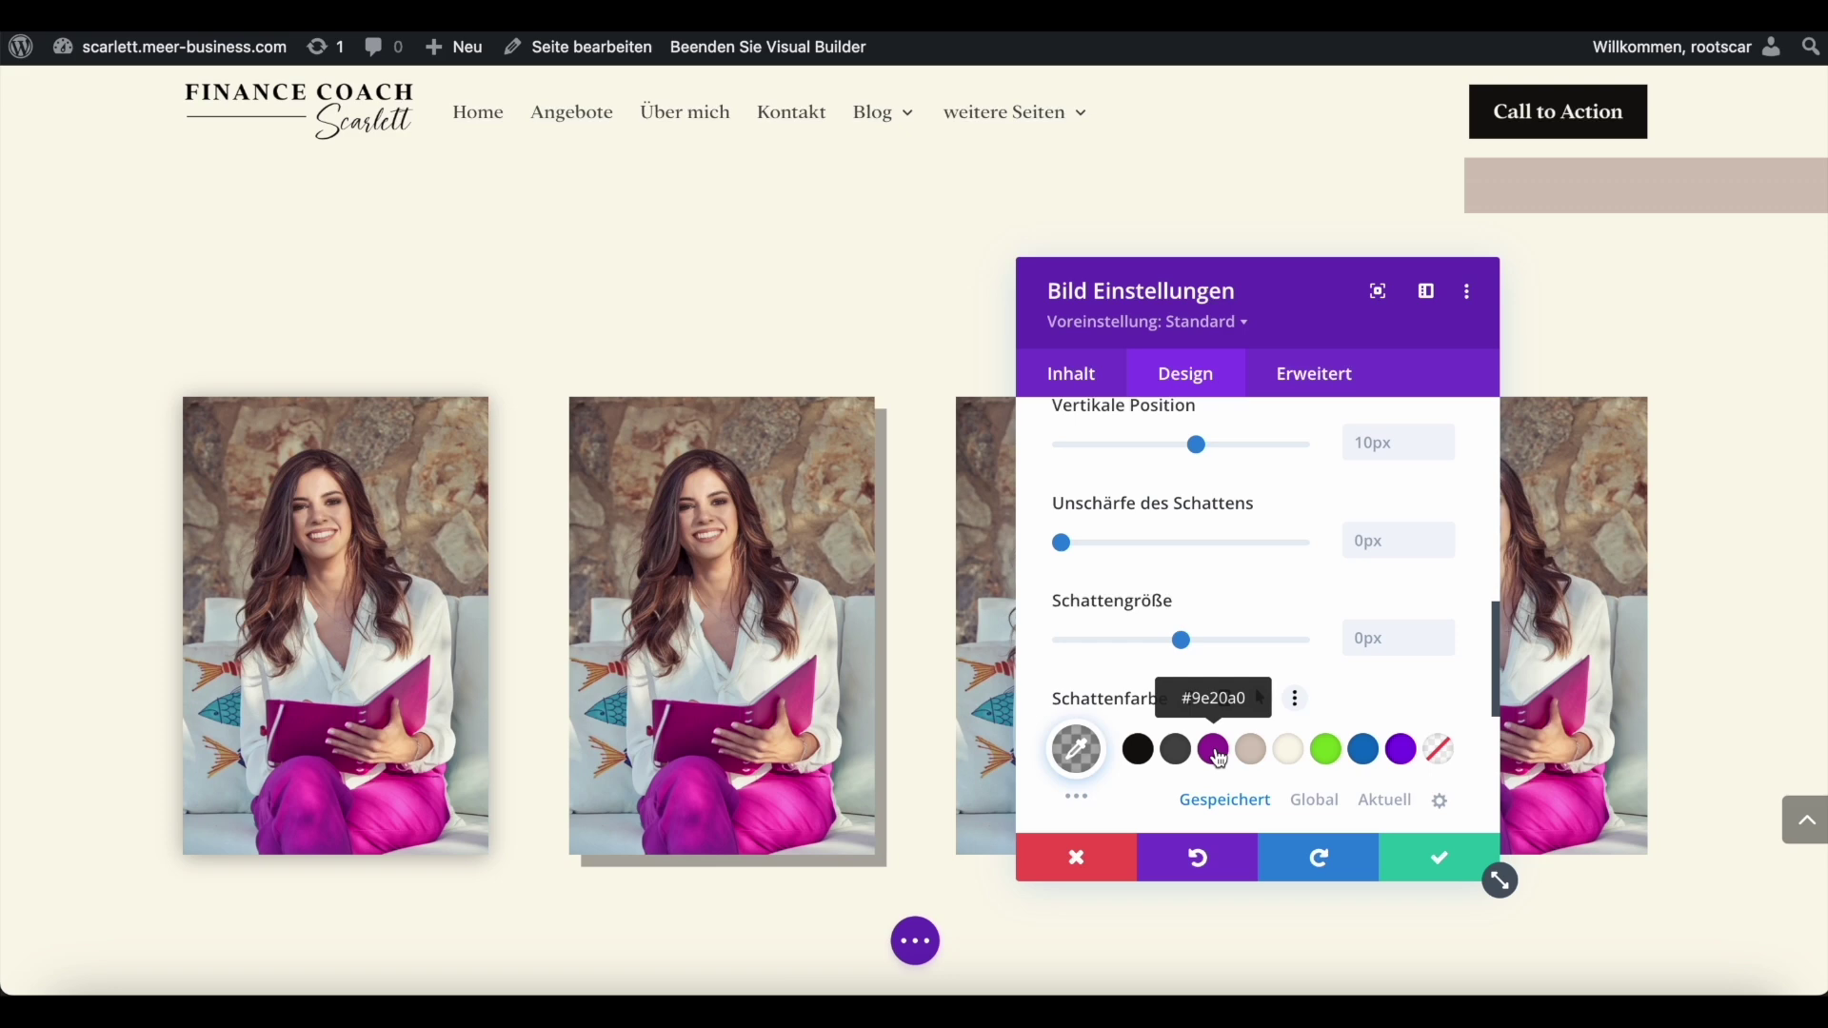
scroll(1219, 753, down, 1)
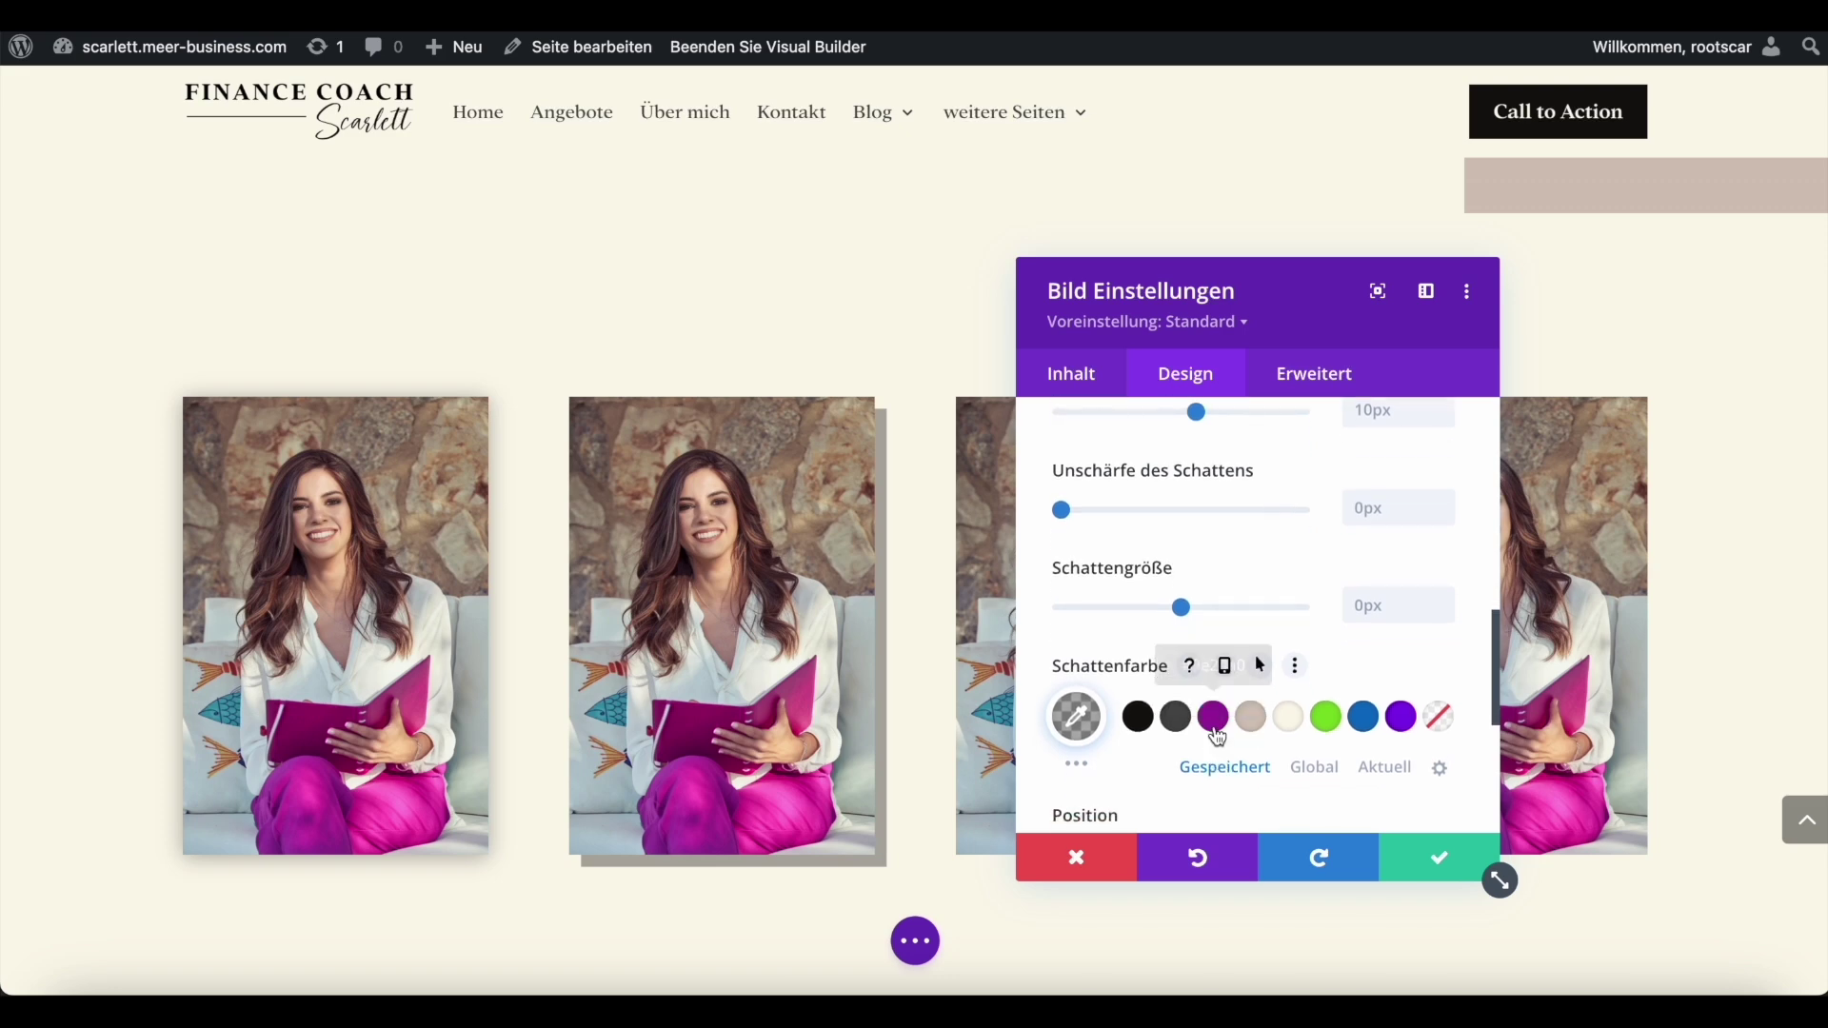
click(1217, 734)
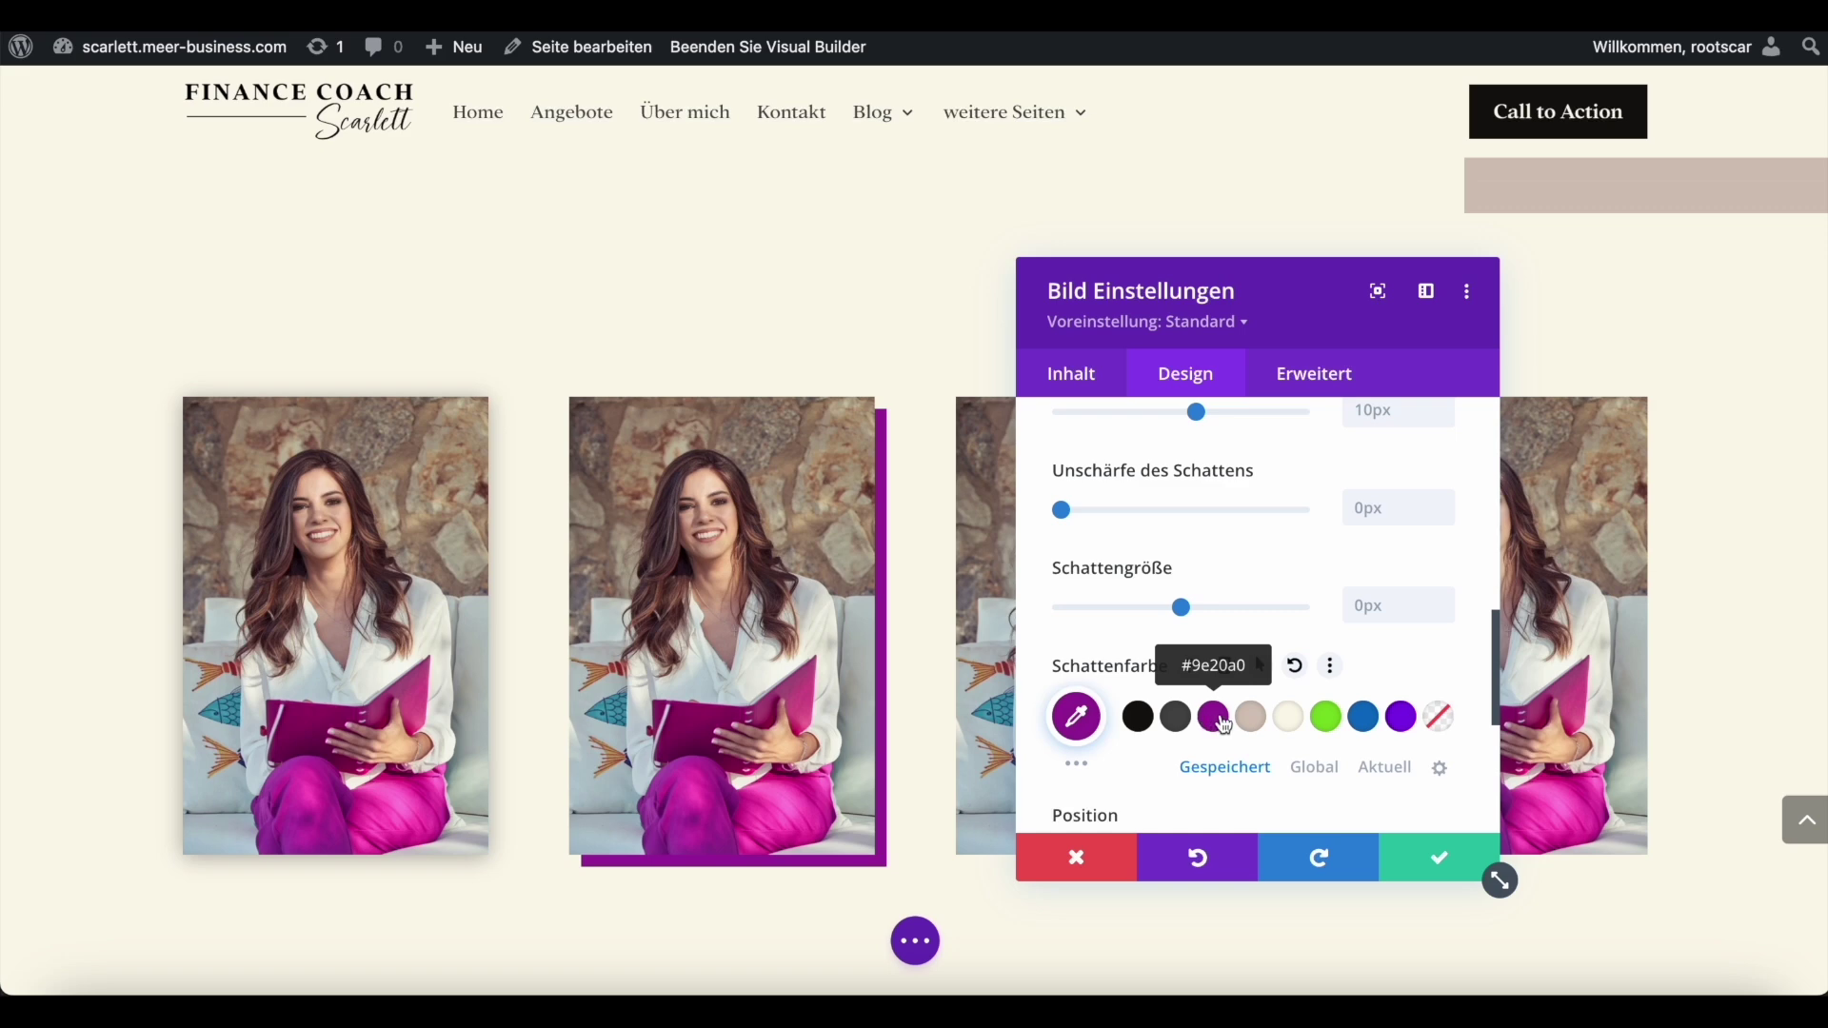
Set the horizontal and vertical position of the second image's shadow to 37px each.
scroll(1212, 726, up, 3)
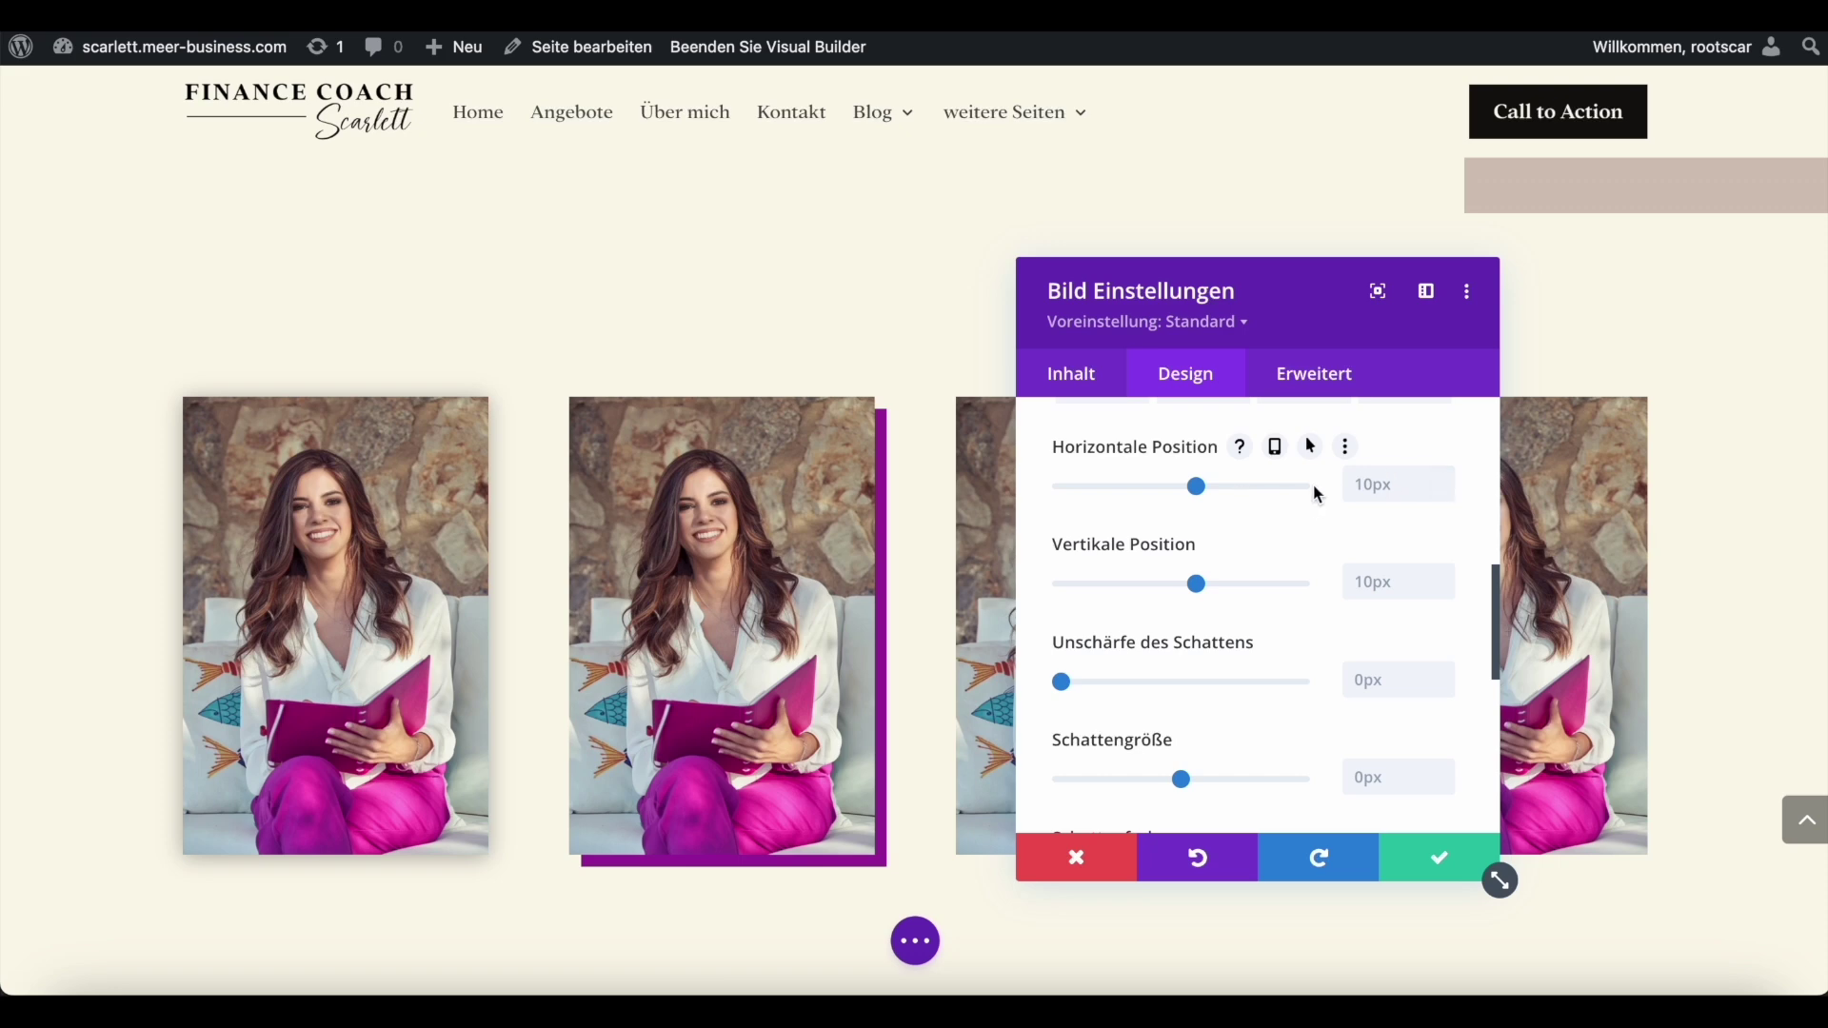
drag(1201, 492, 1239, 492)
drag(1197, 584, 1238, 596)
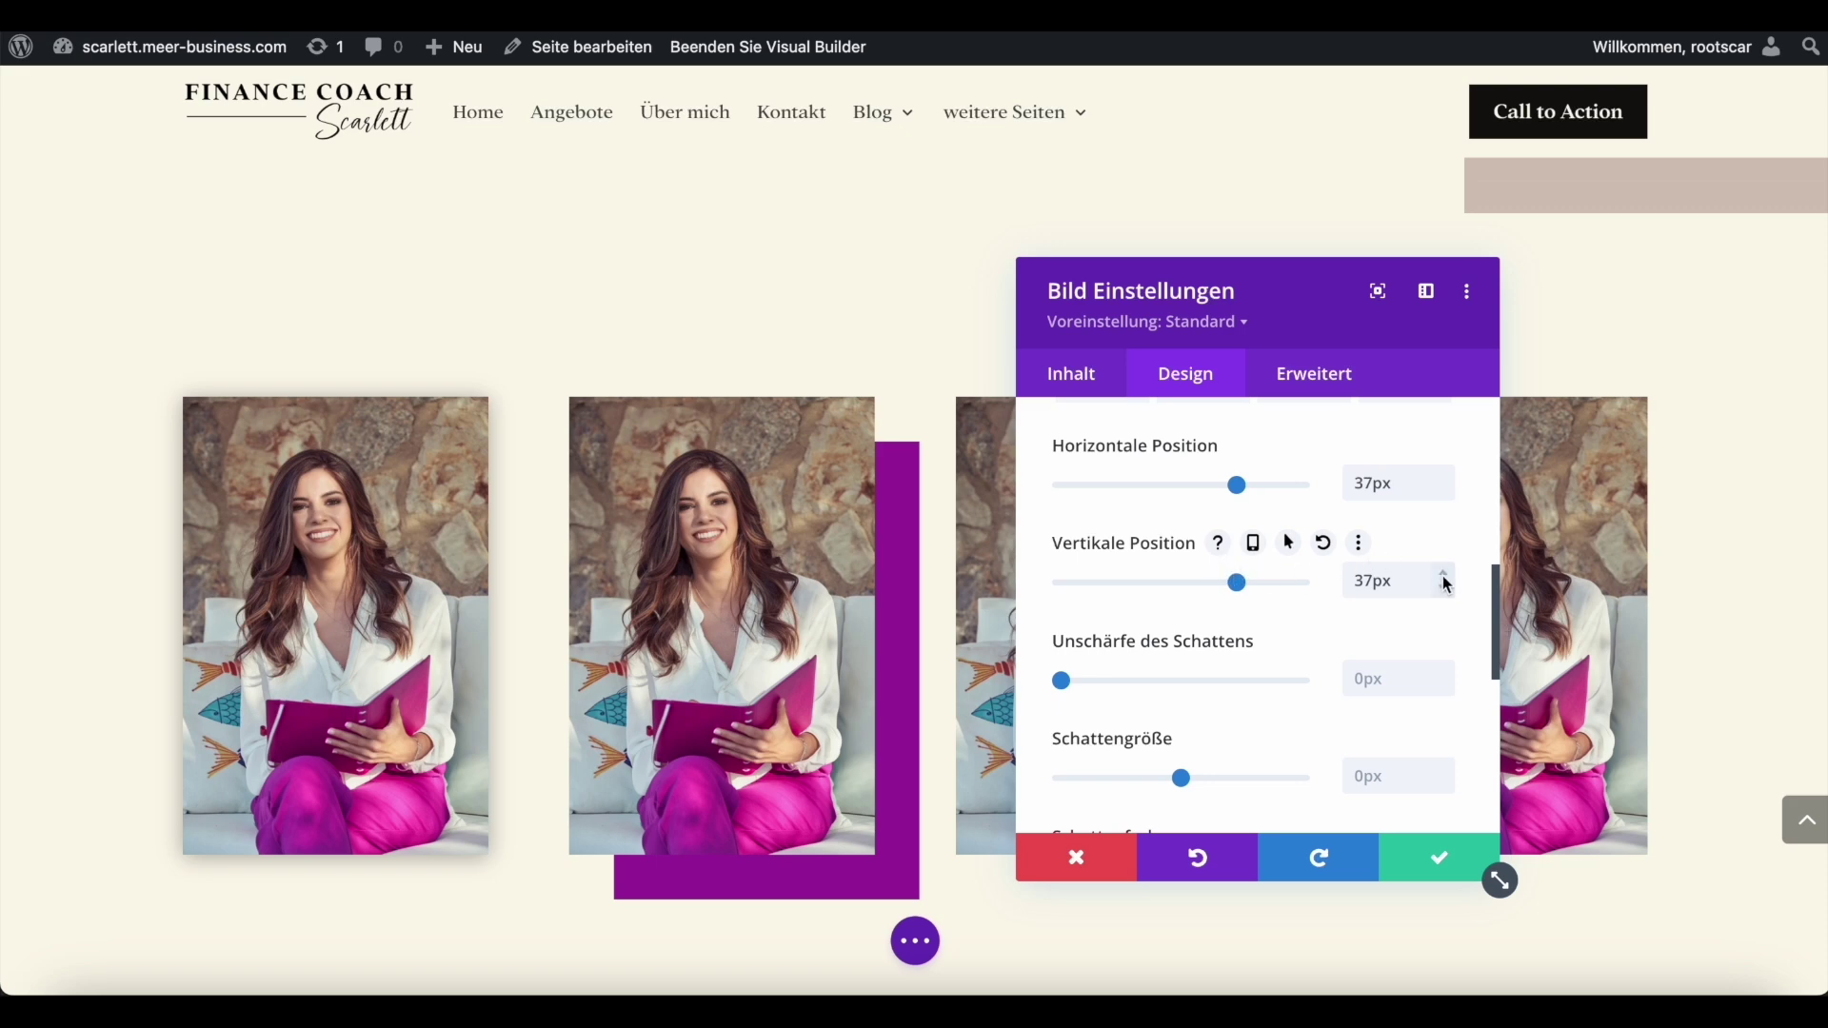
scroll(1374, 706, down, 1)
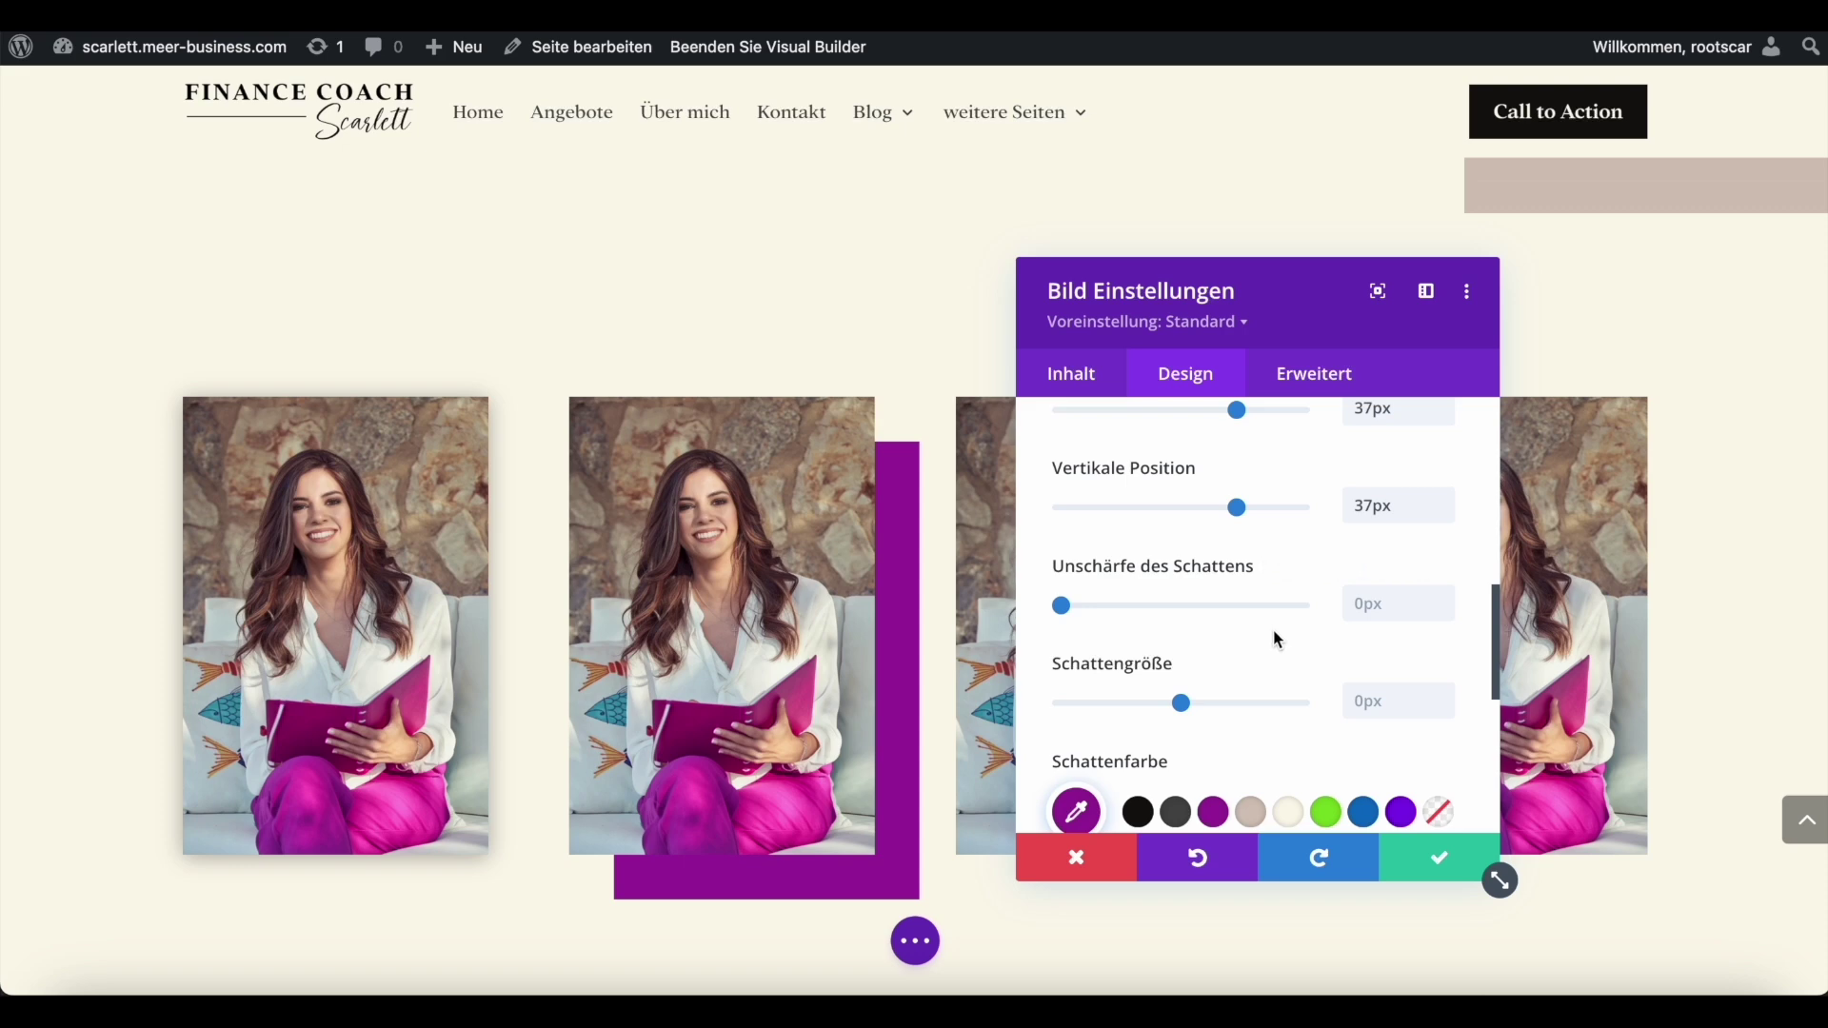
scroll(1272, 630, up, 1)
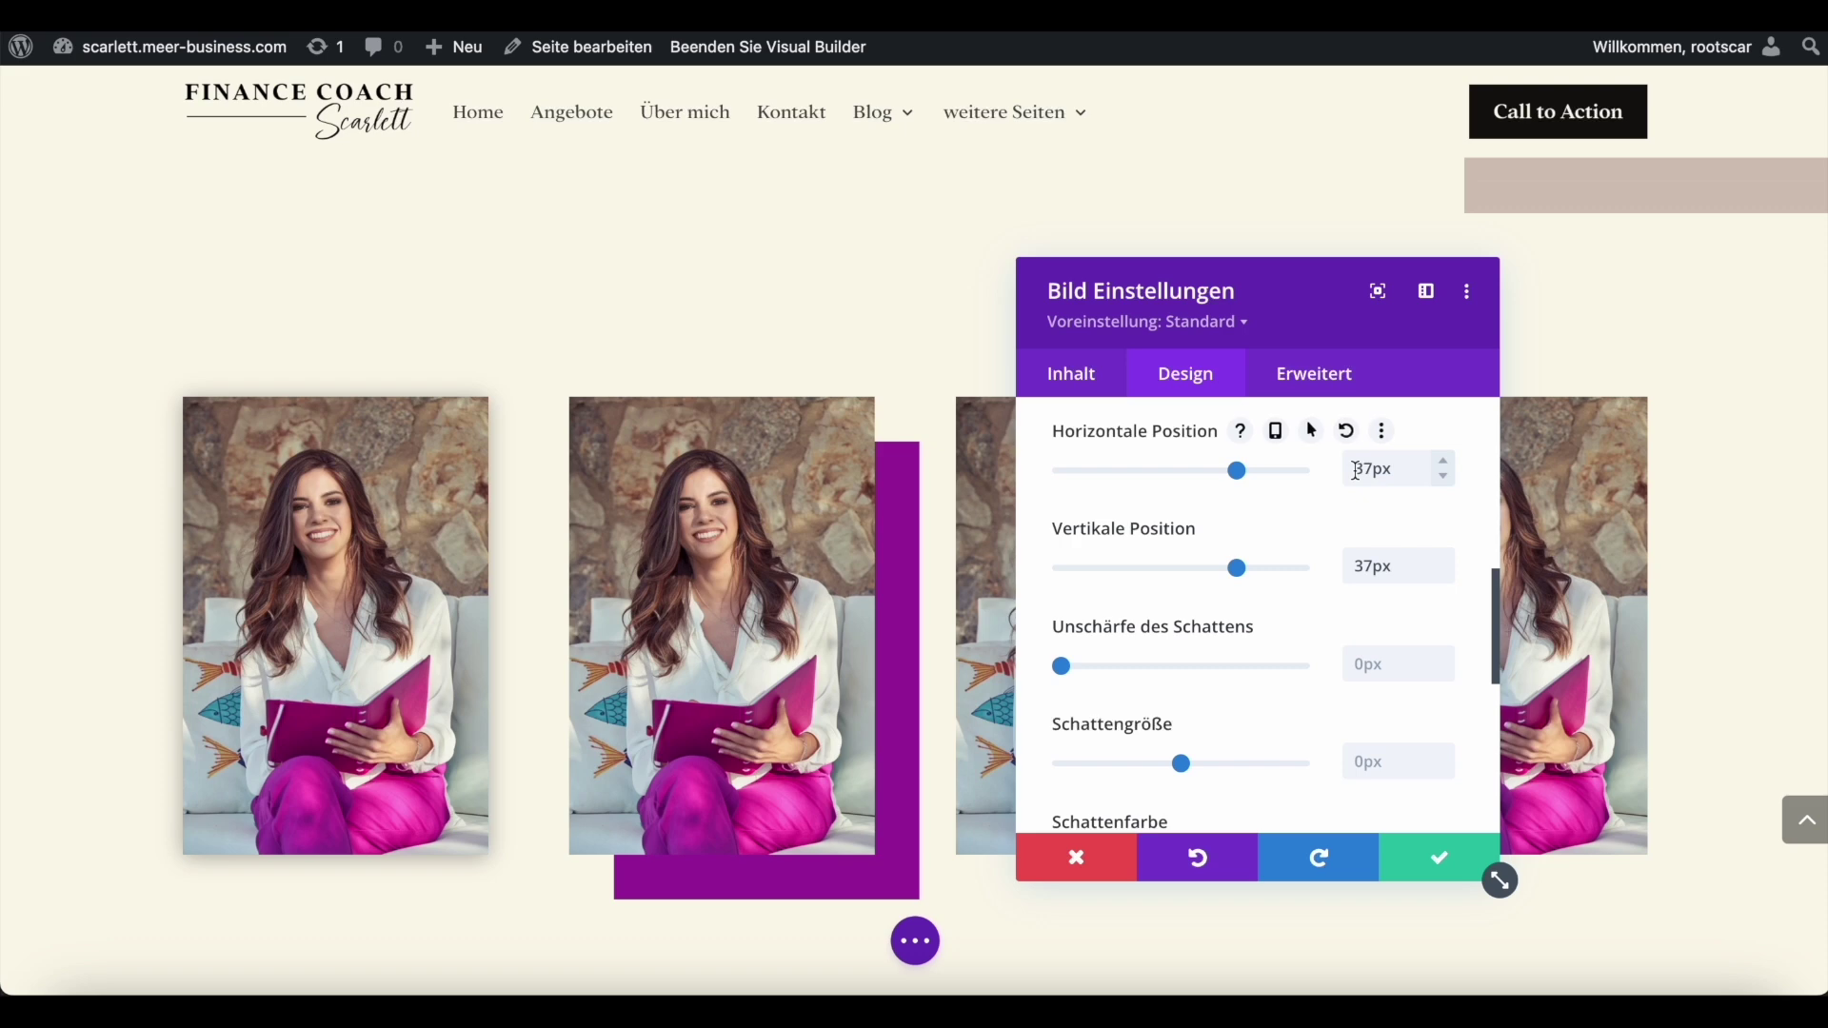
Try the second image's shadow at -37px horizontally and vertically, and at 37px horizontally with -37px vertically.
click(1420, 472)
key(Home)
text(-)
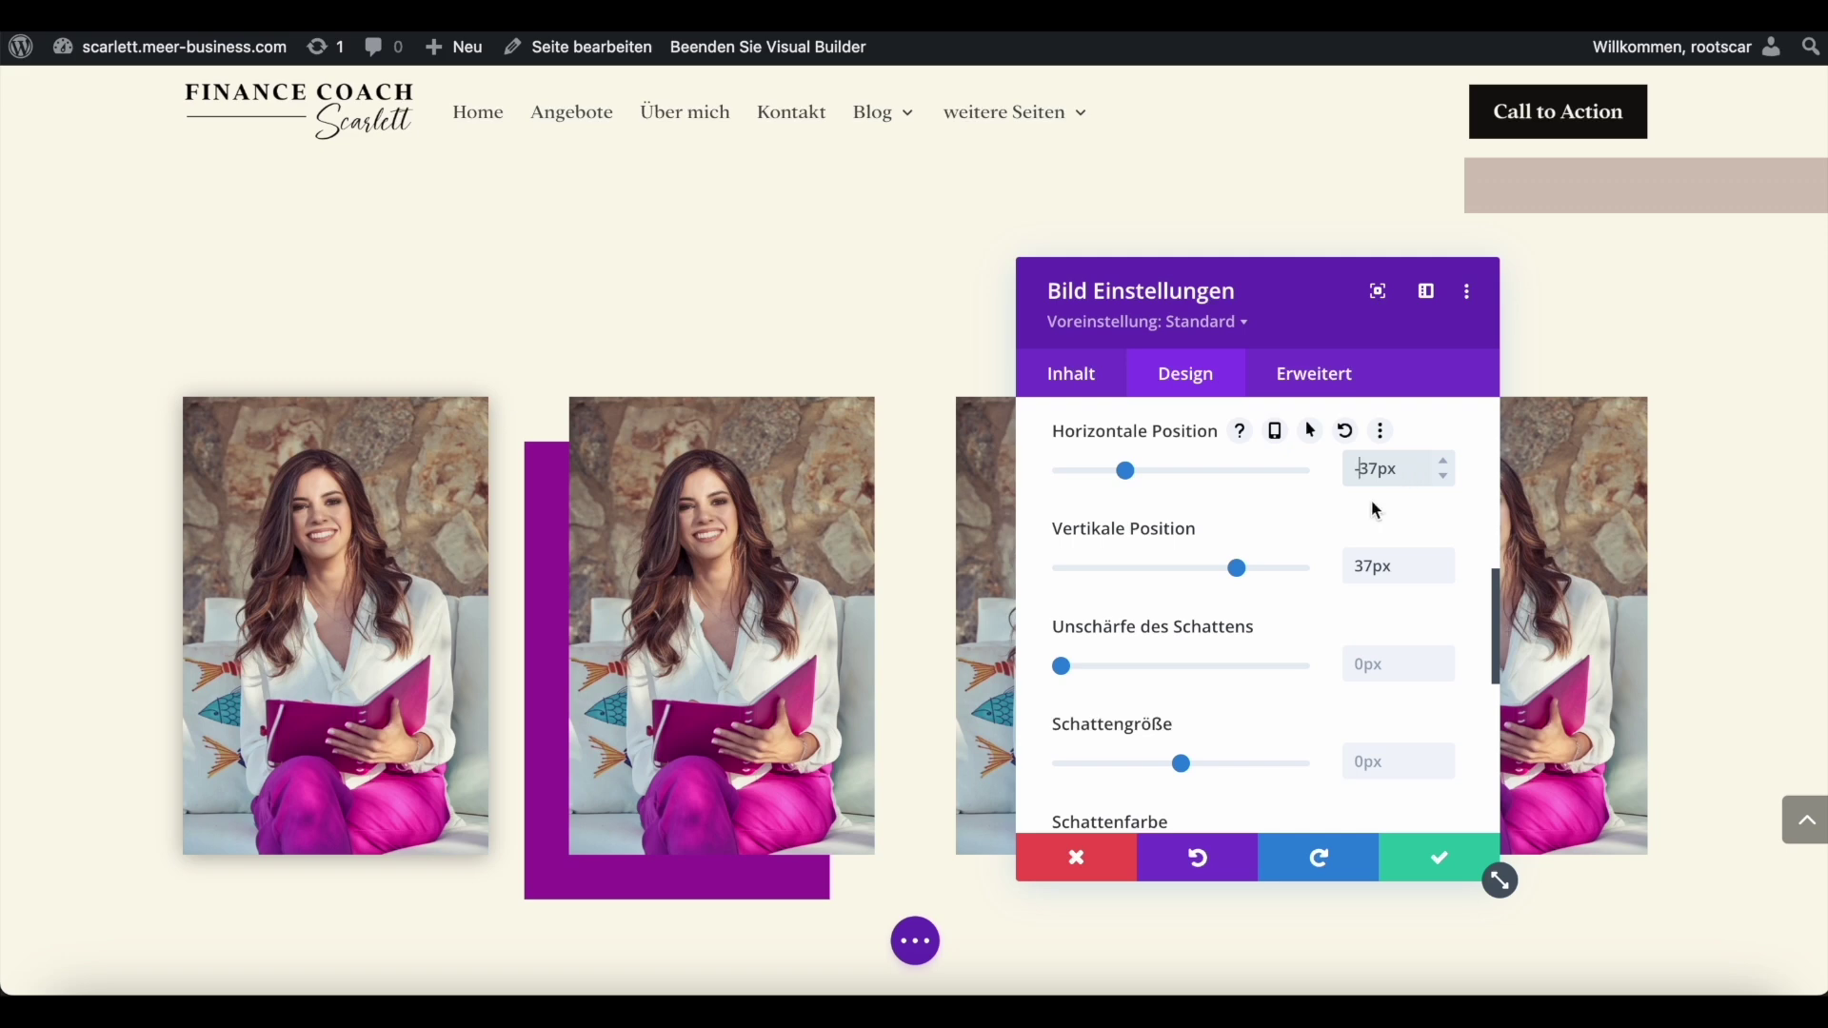
click(1354, 566)
text(-)
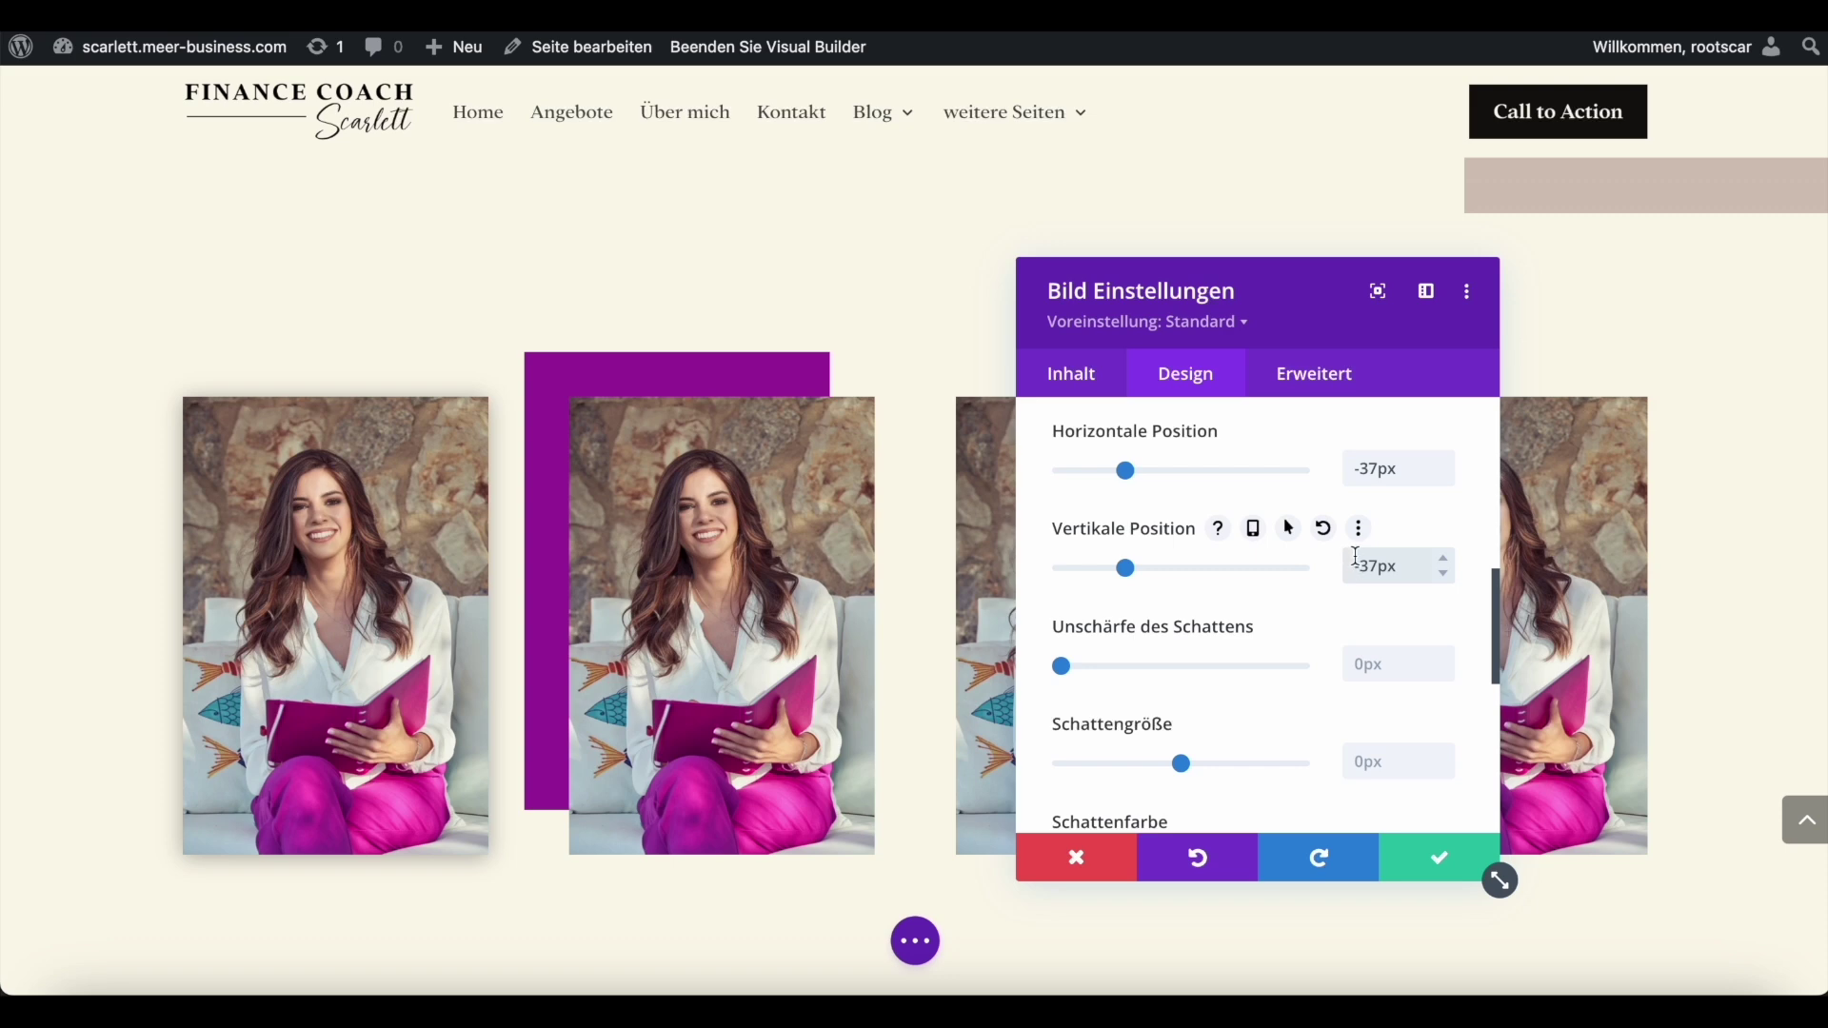
click(1365, 470)
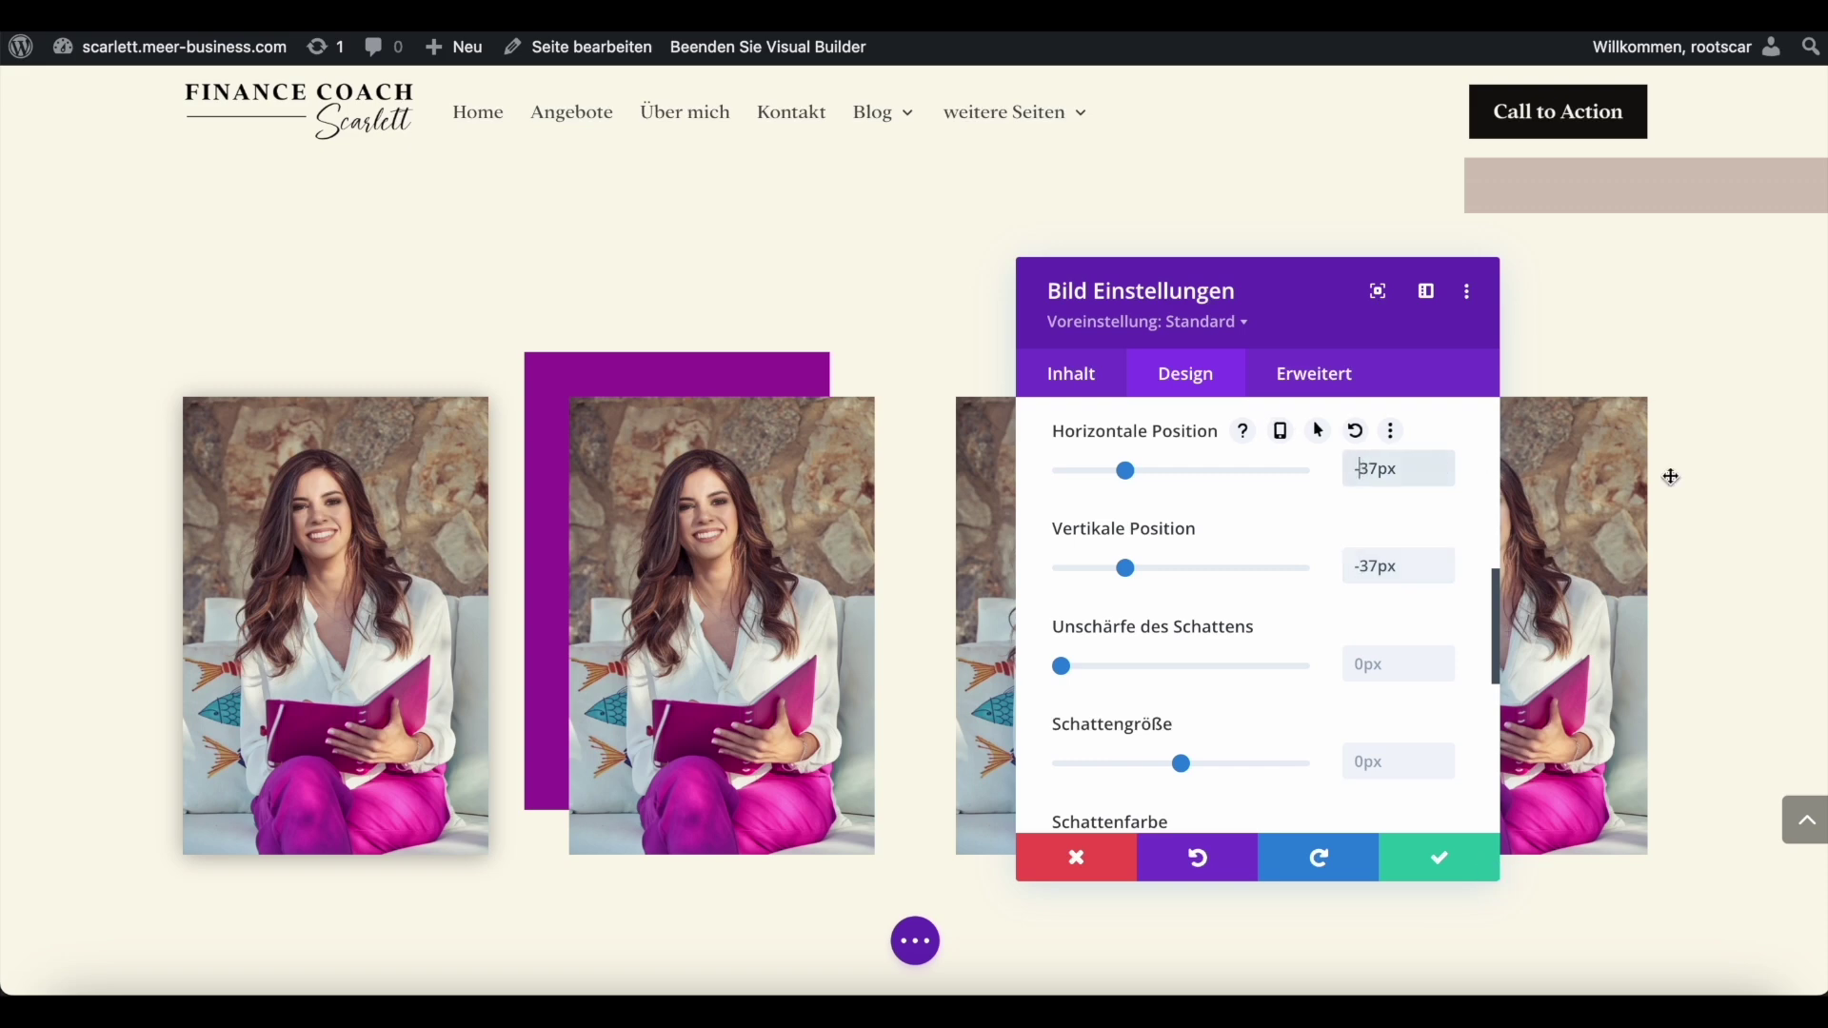
key(BackSpace)
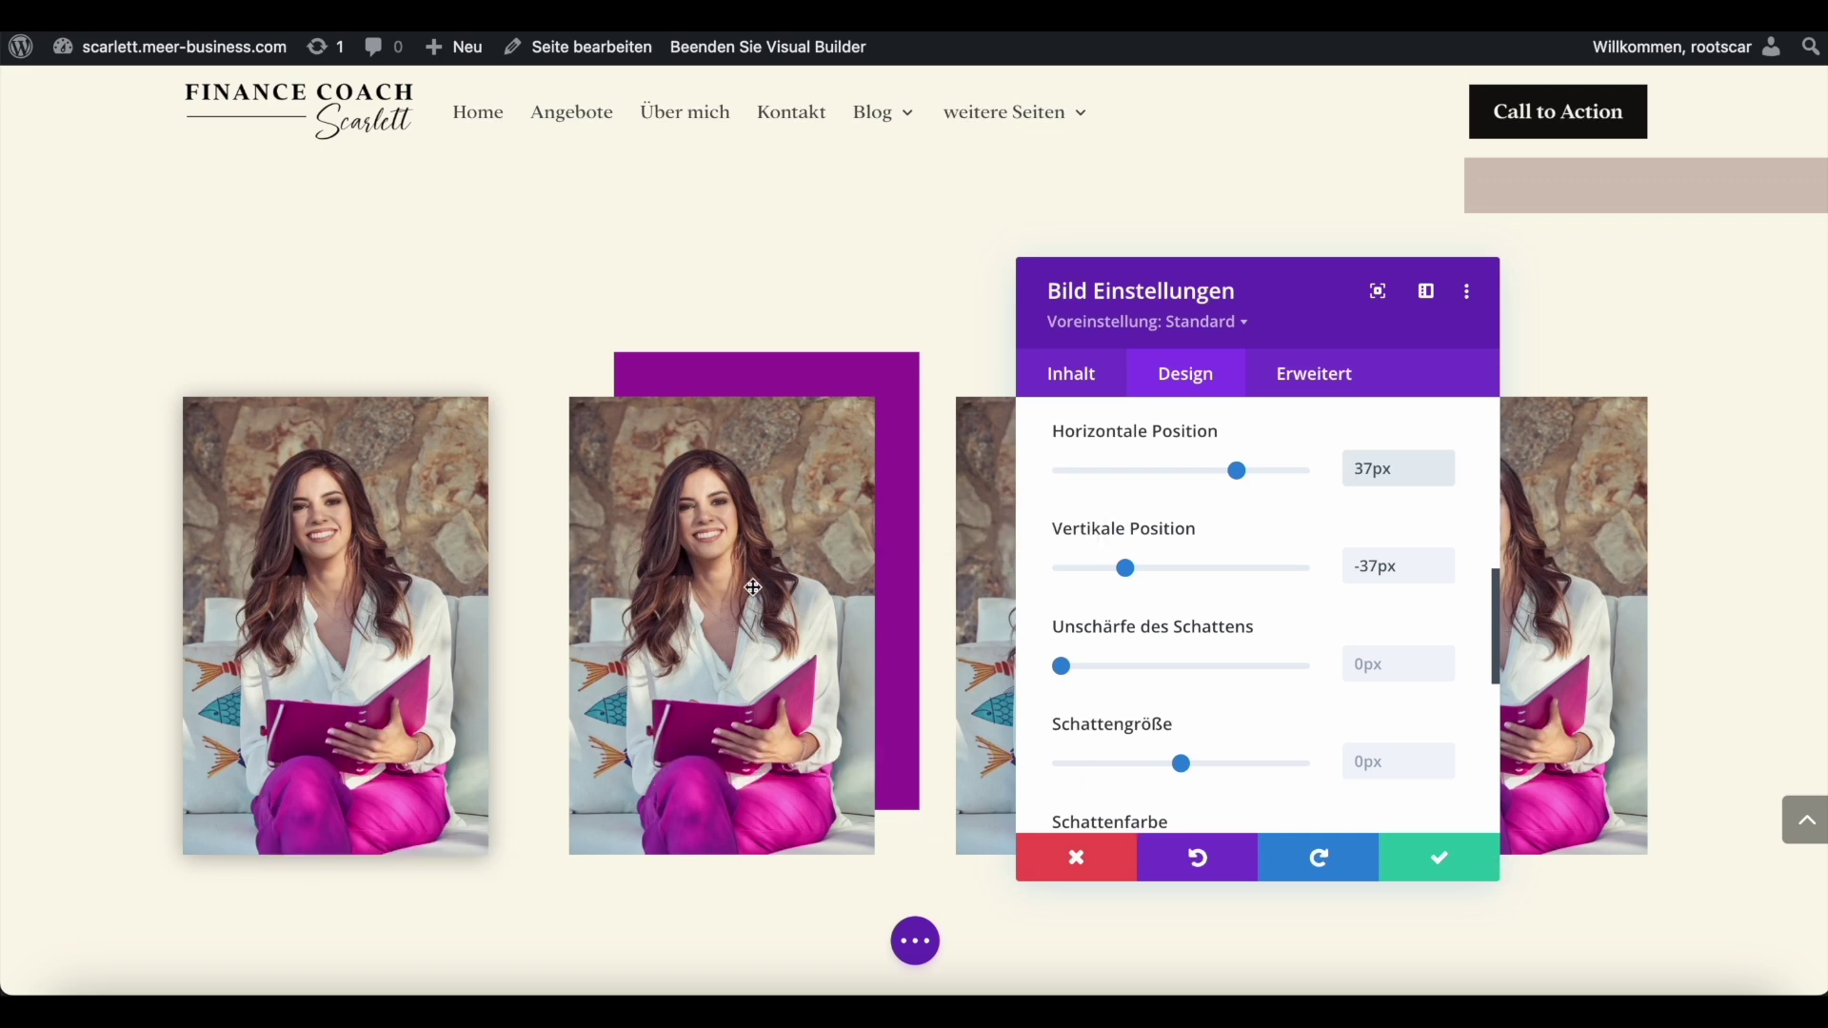
Set the second image's shadow to -37px horizontal and 37px vertical position, and close its settings.
click(1358, 469)
text(-)
click(1366, 566)
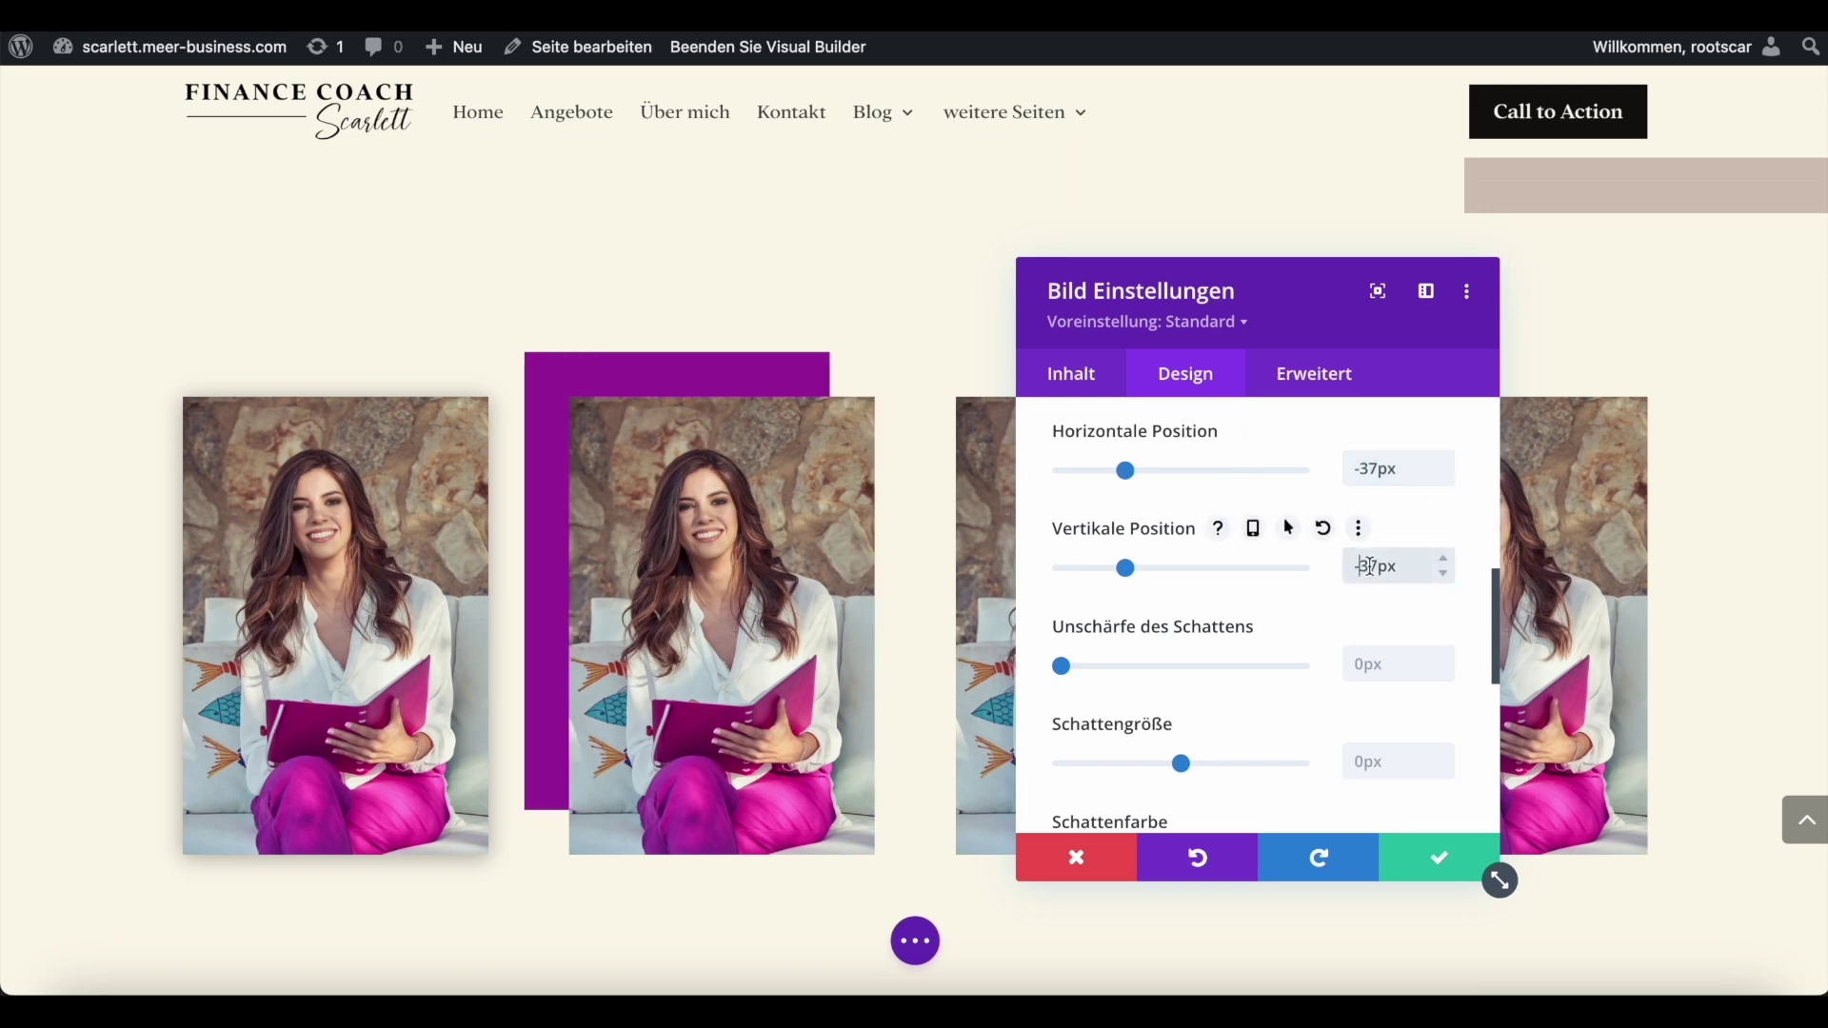
key(BackSpace)
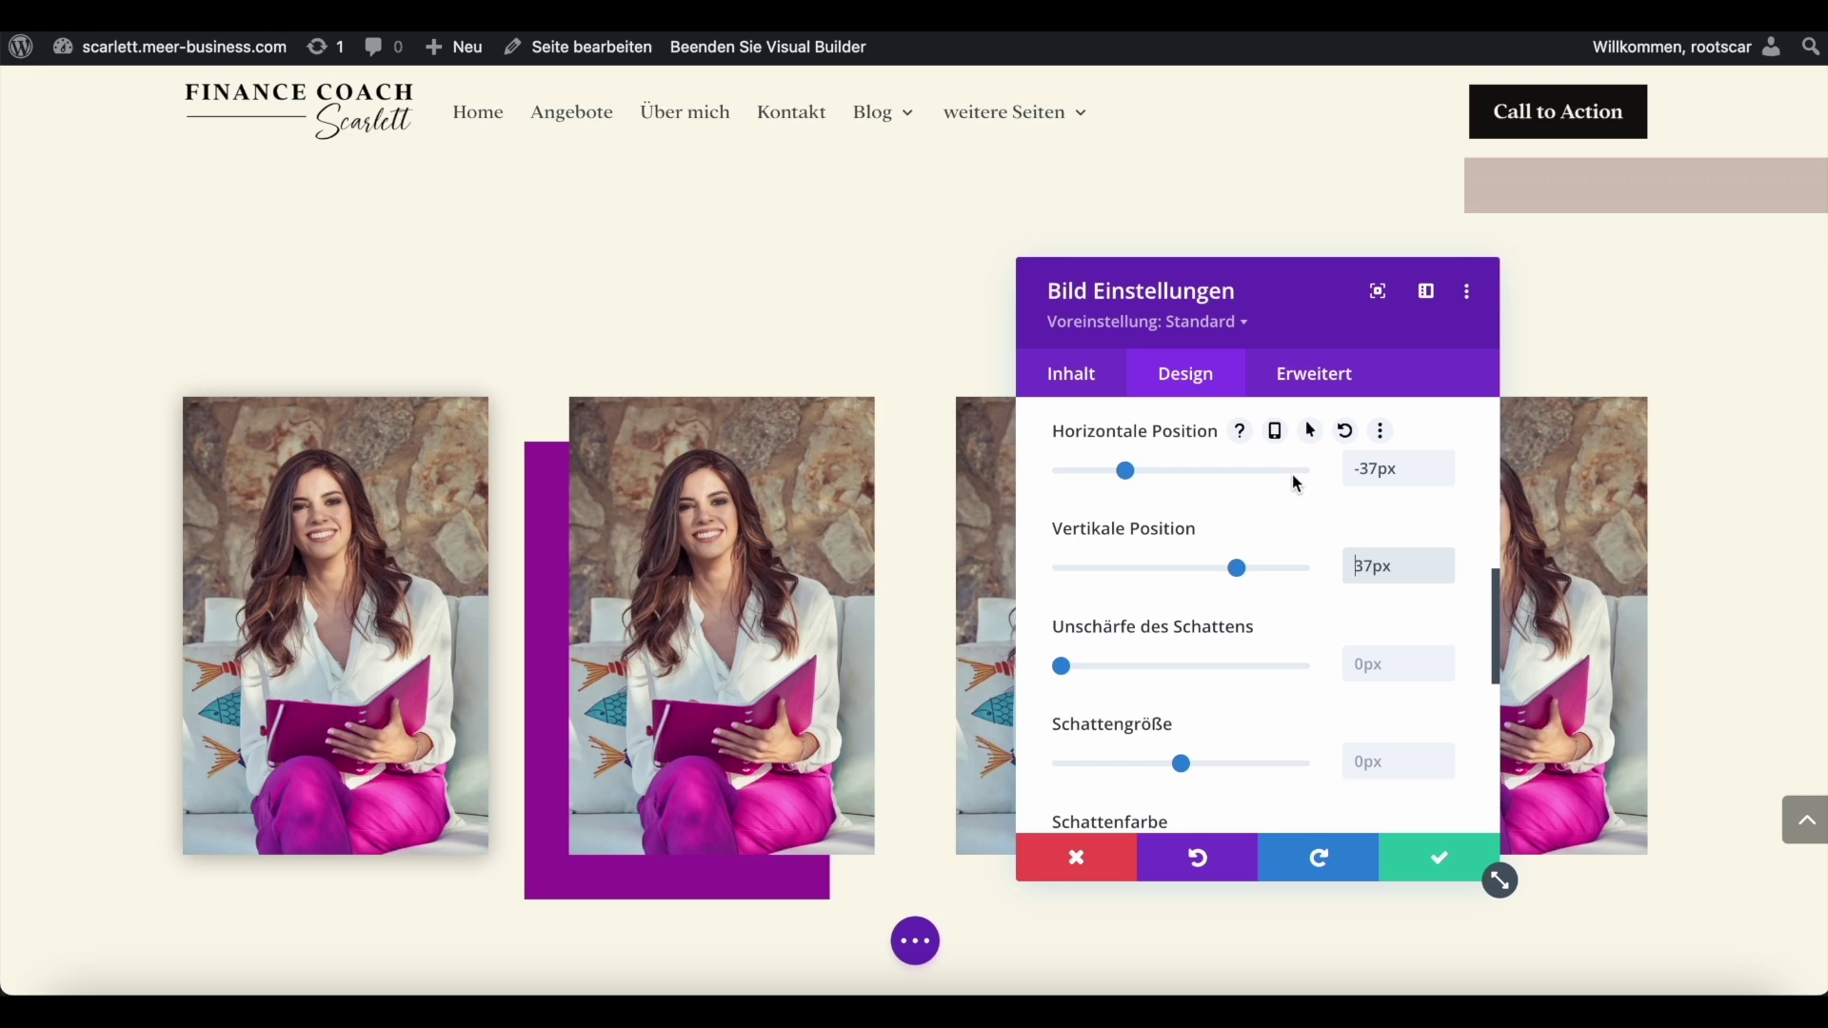
key(Escape)
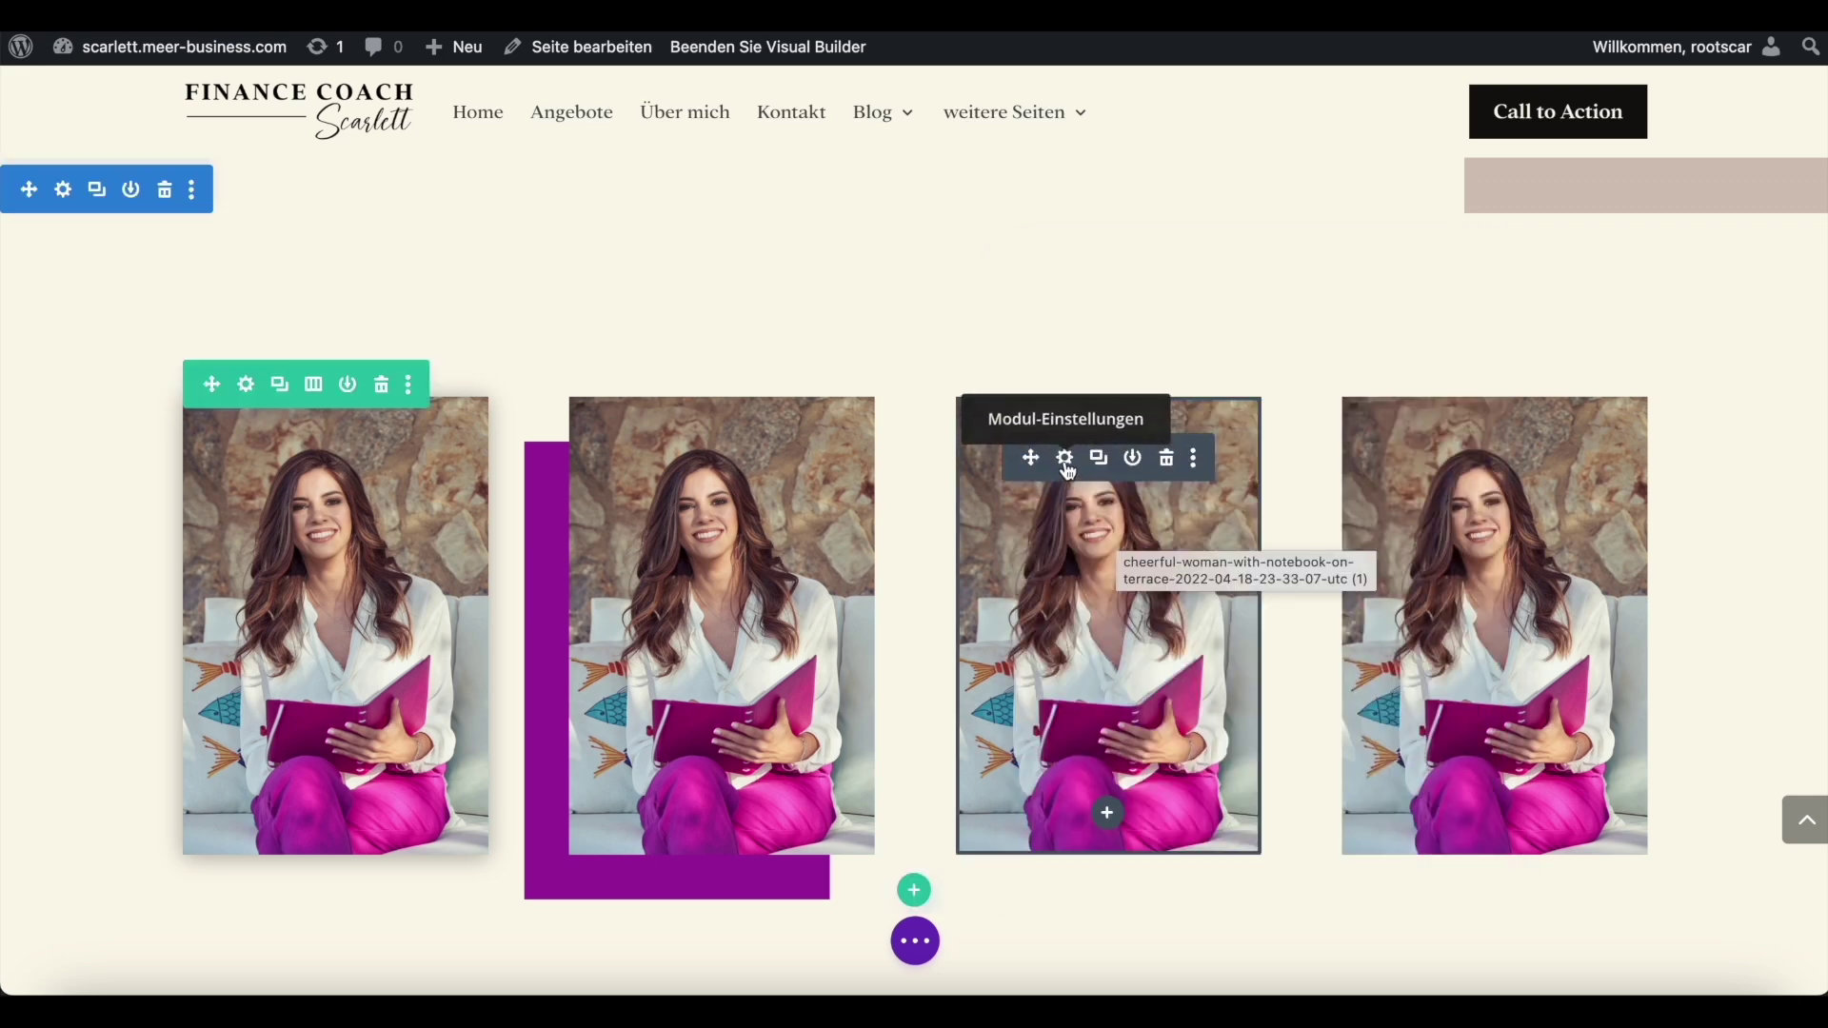
Give the third image a border 10px wide on all sides.
click(1066, 466)
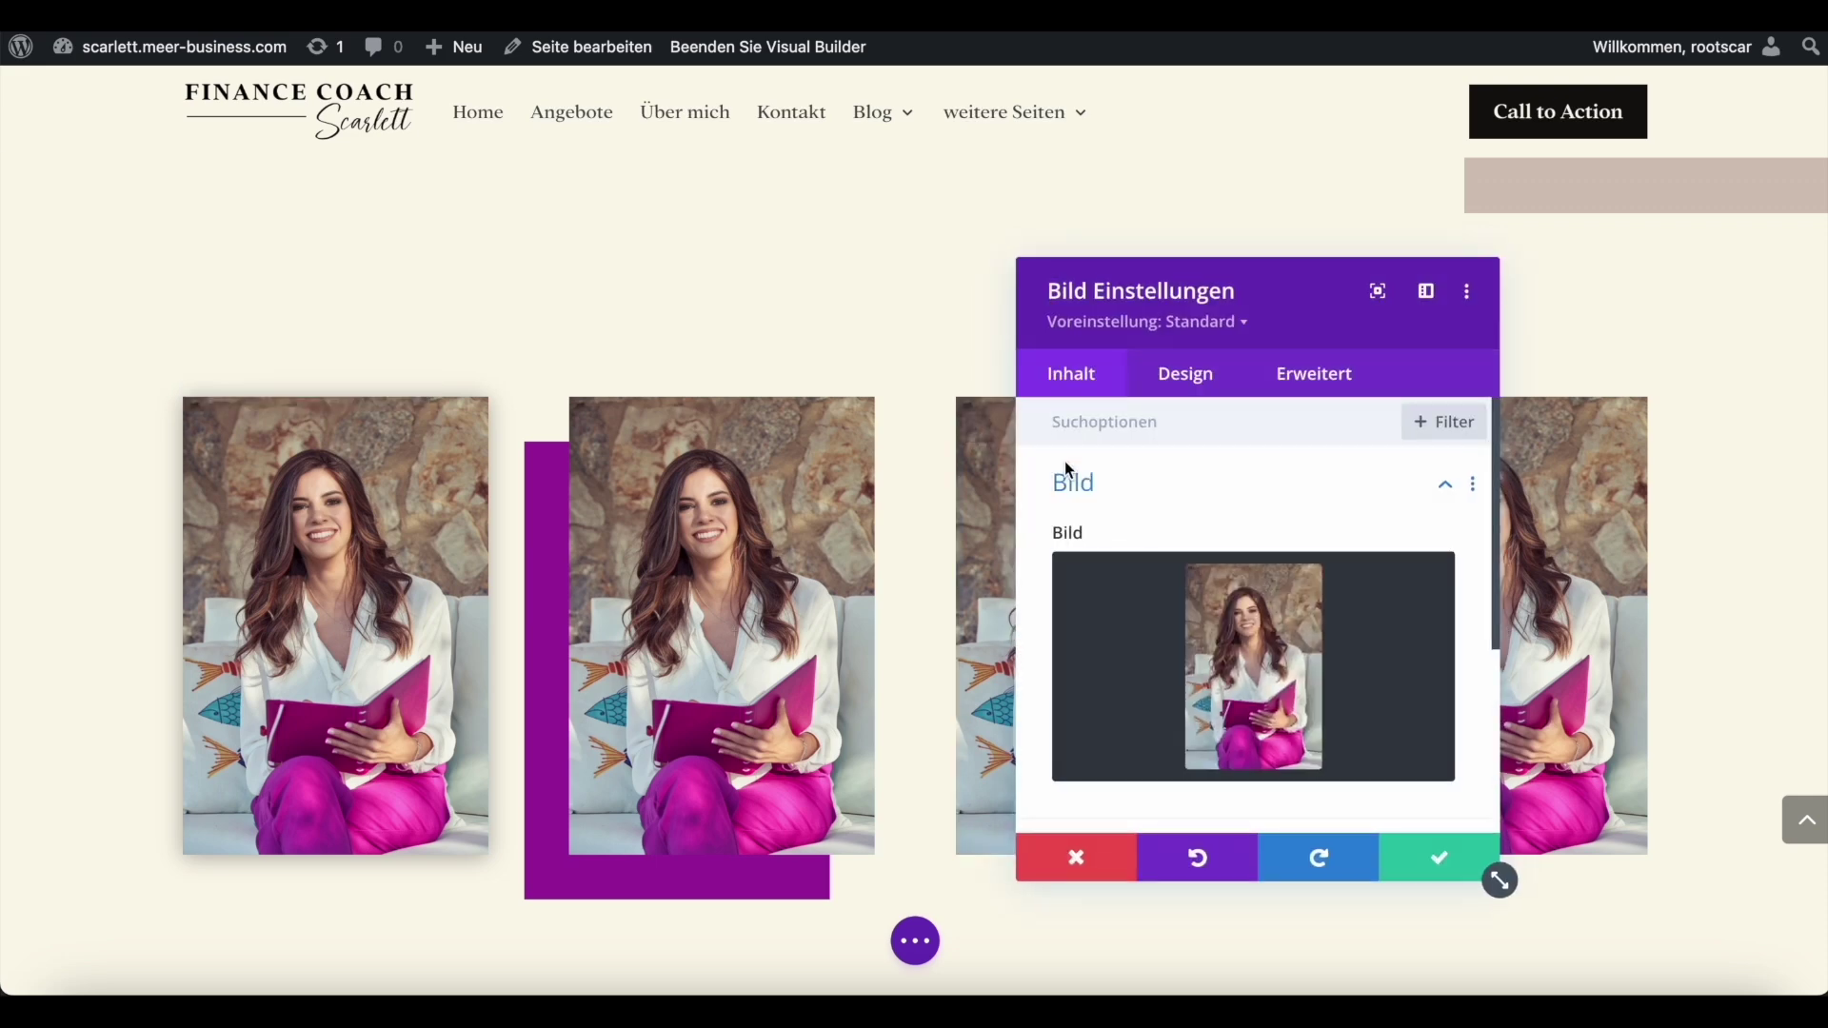
click(1172, 377)
drag(1306, 316, 551, 276)
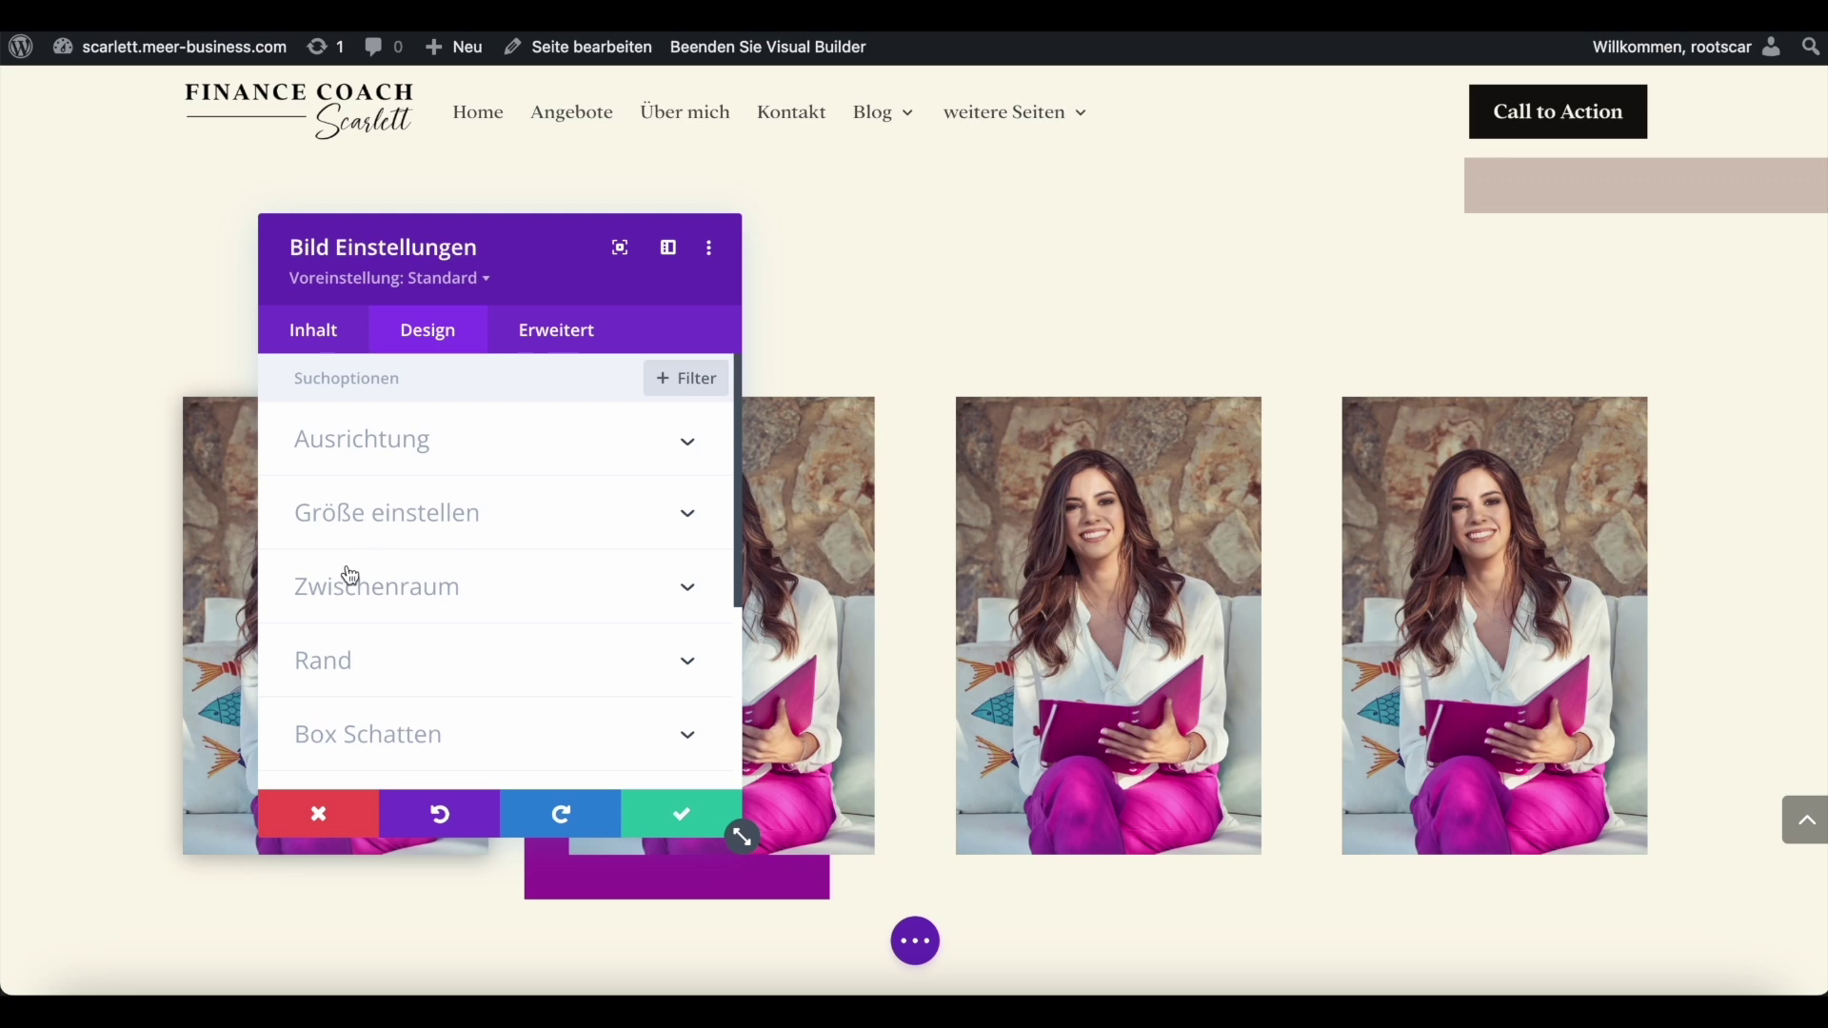
click(357, 659)
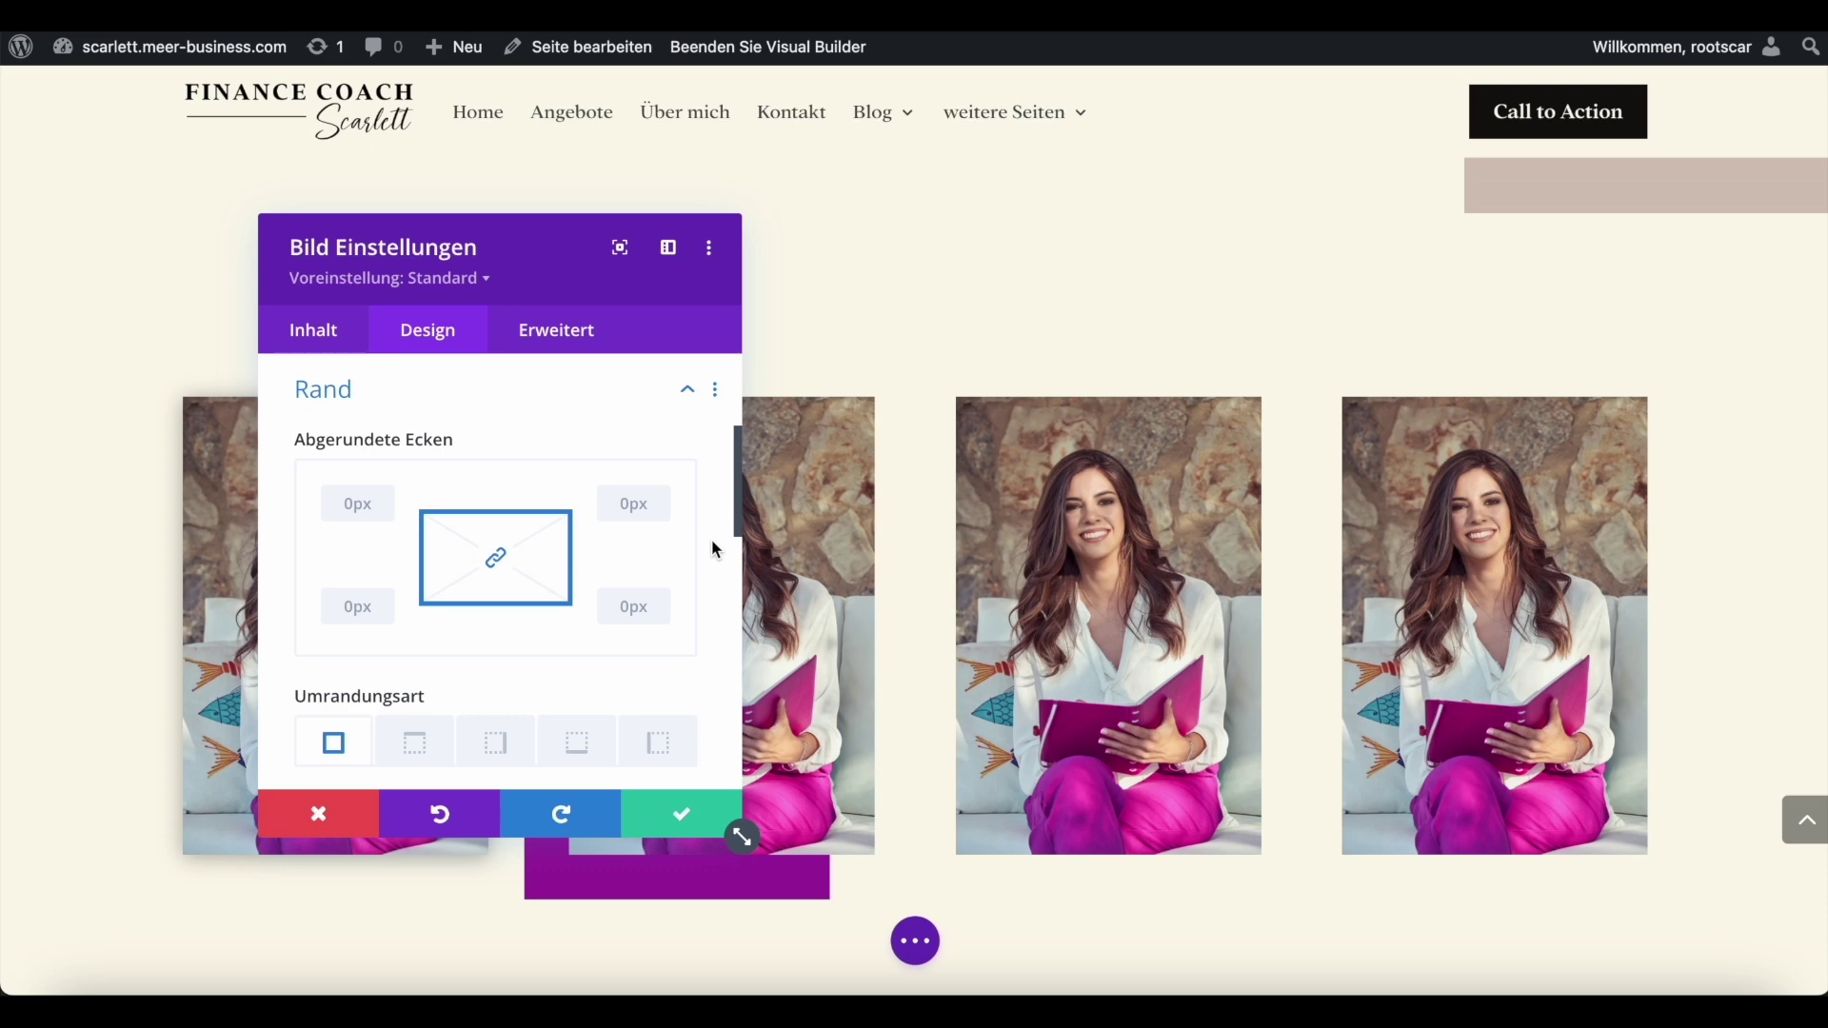
scroll(711, 541, down, 3)
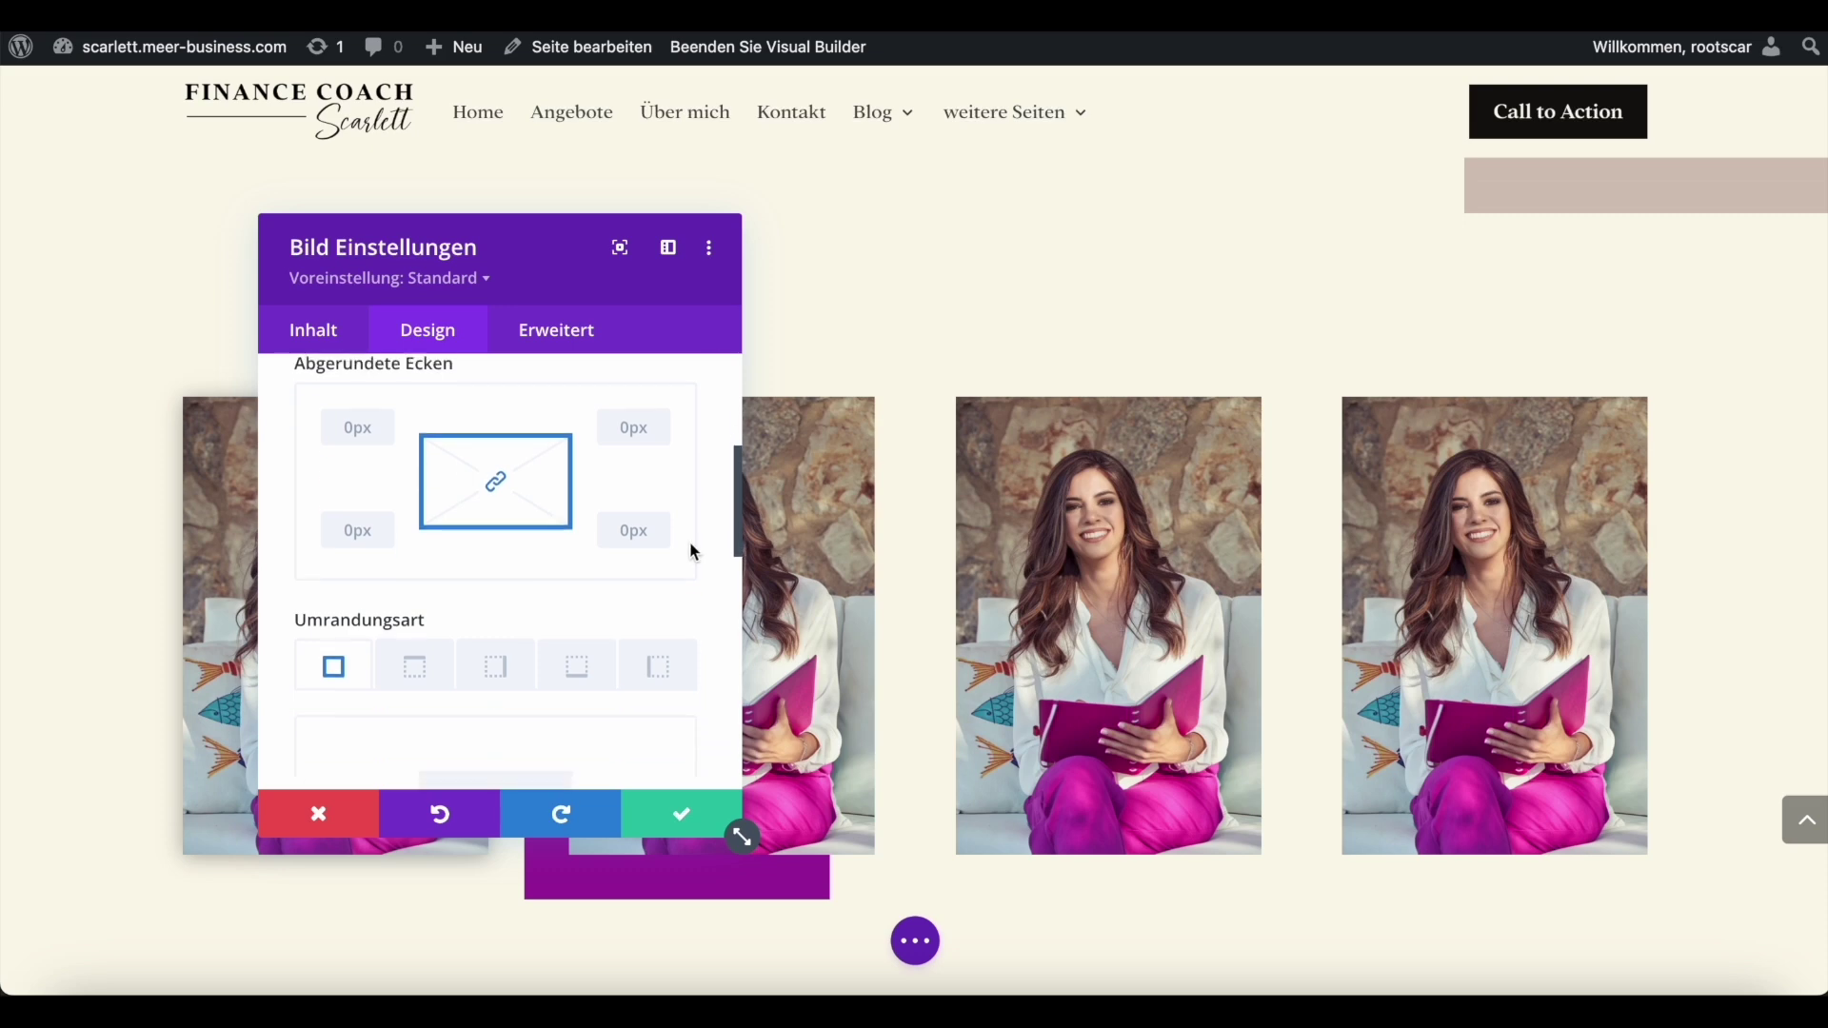
scroll(698, 545, down, 5)
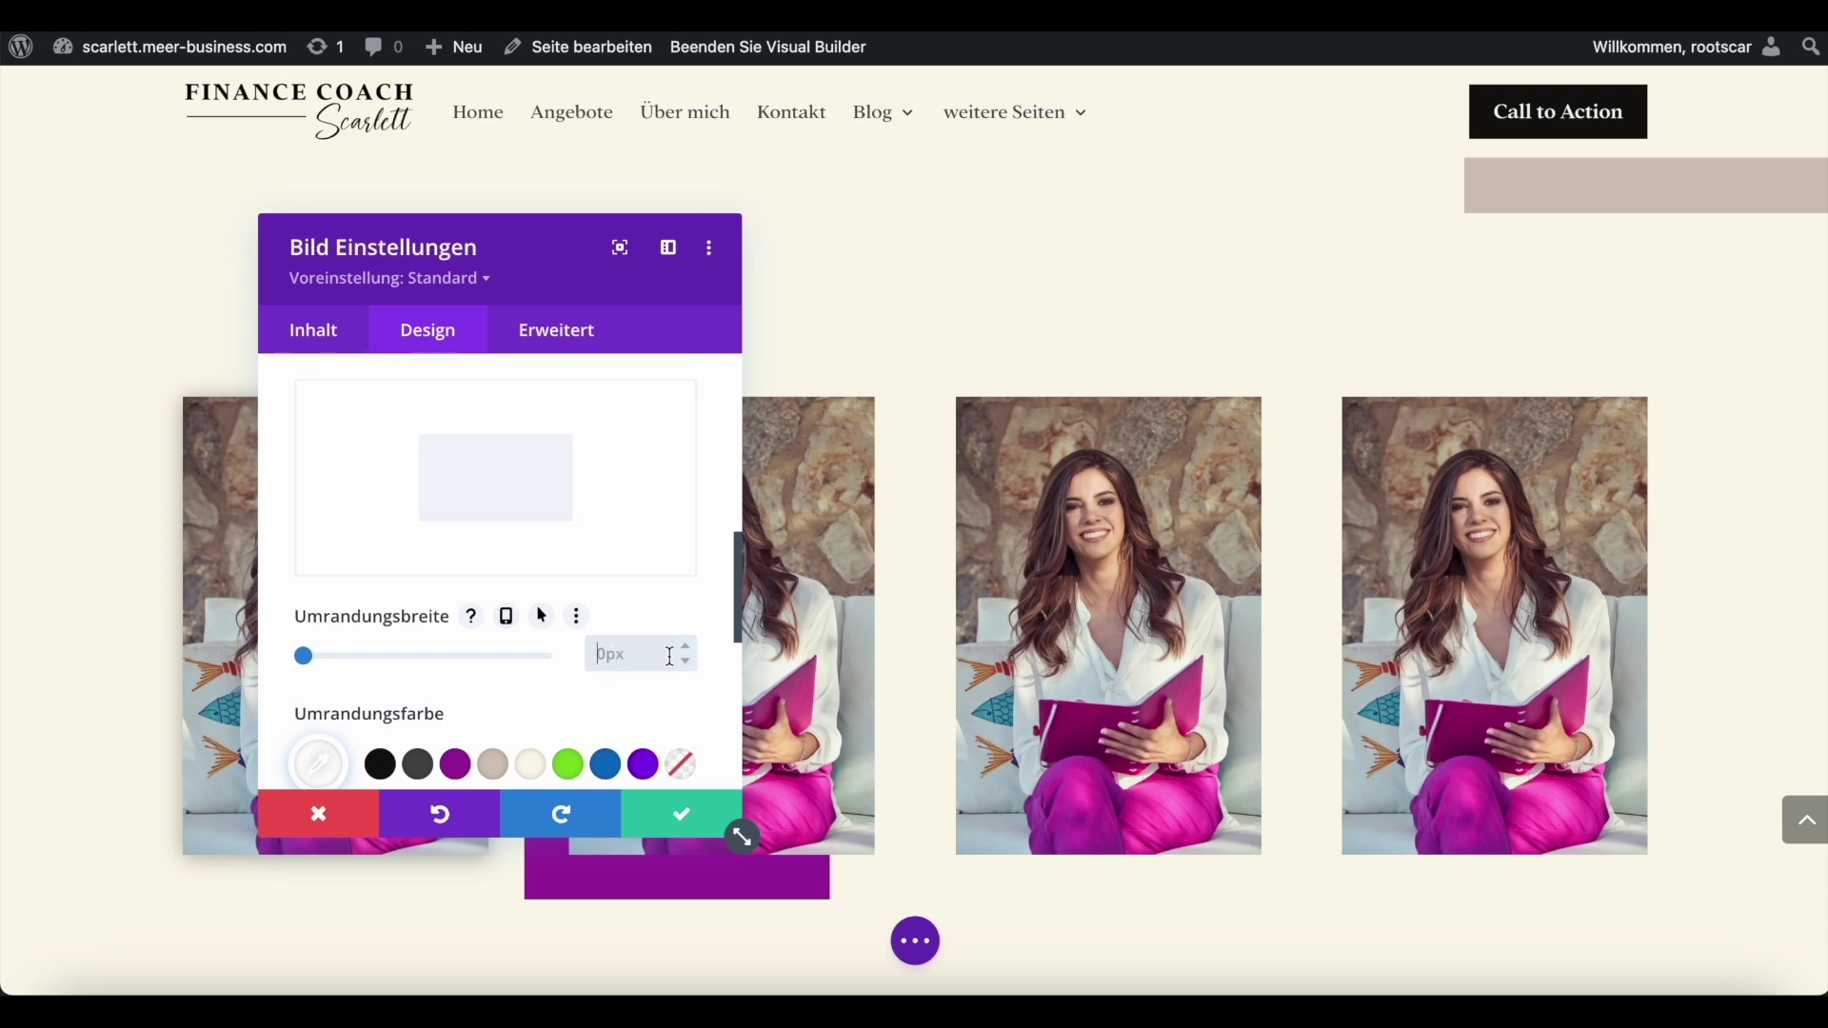
text(10)
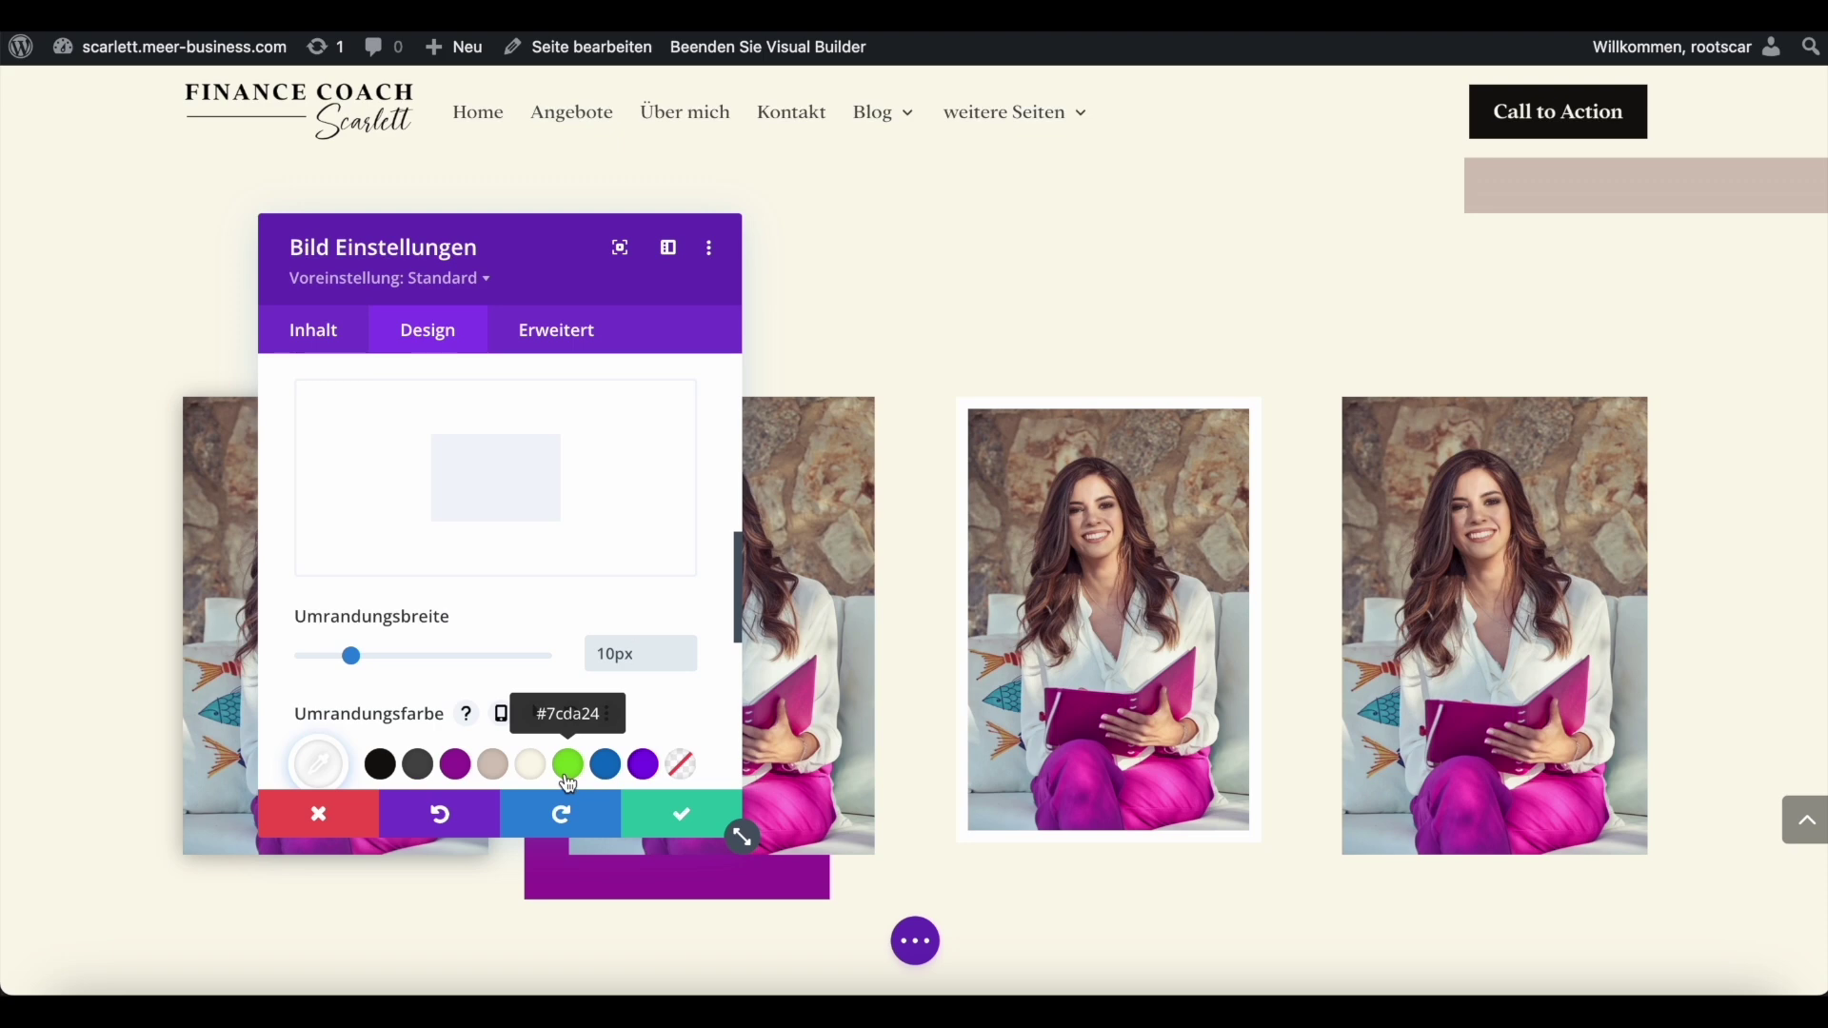
Try the purple palette colour #9e20a0 on the third image's border, and replace it with white #ffffff.
click(457, 768)
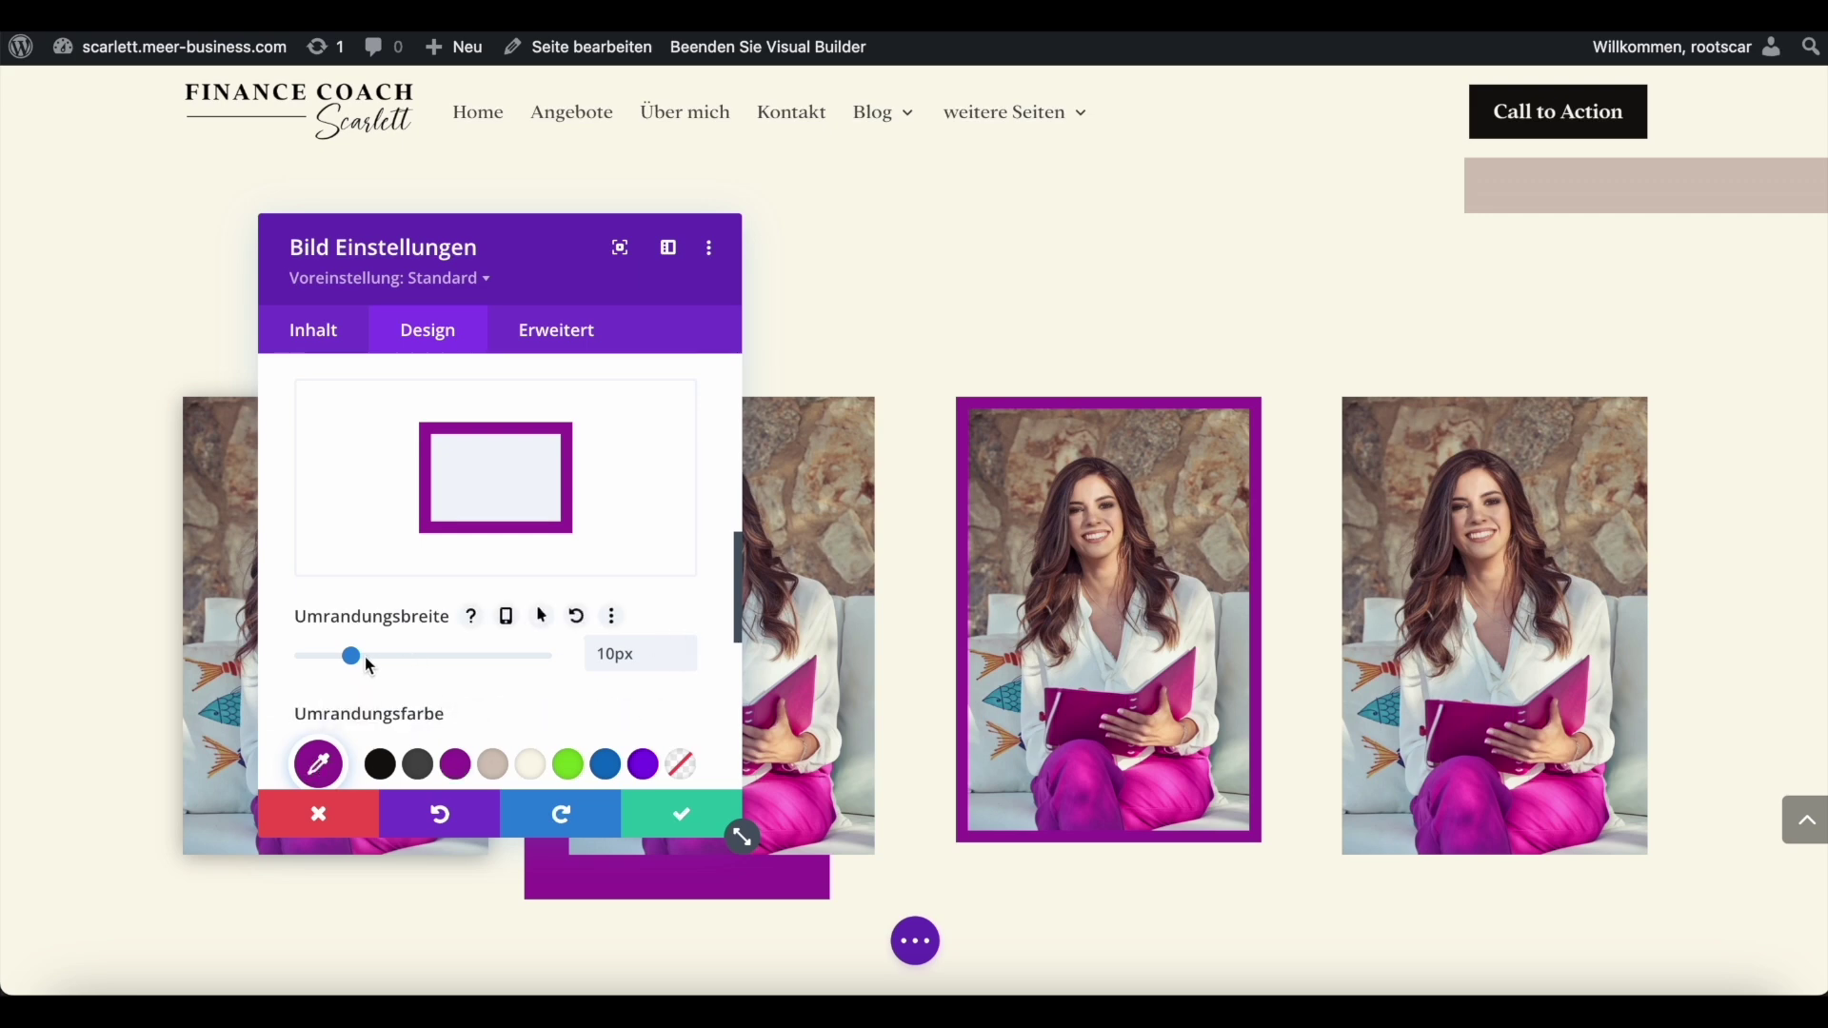
mouse_move(363, 667)
mouse_down()
mouse_move(412, 667)
mouse_move(355, 674)
mouse_up()
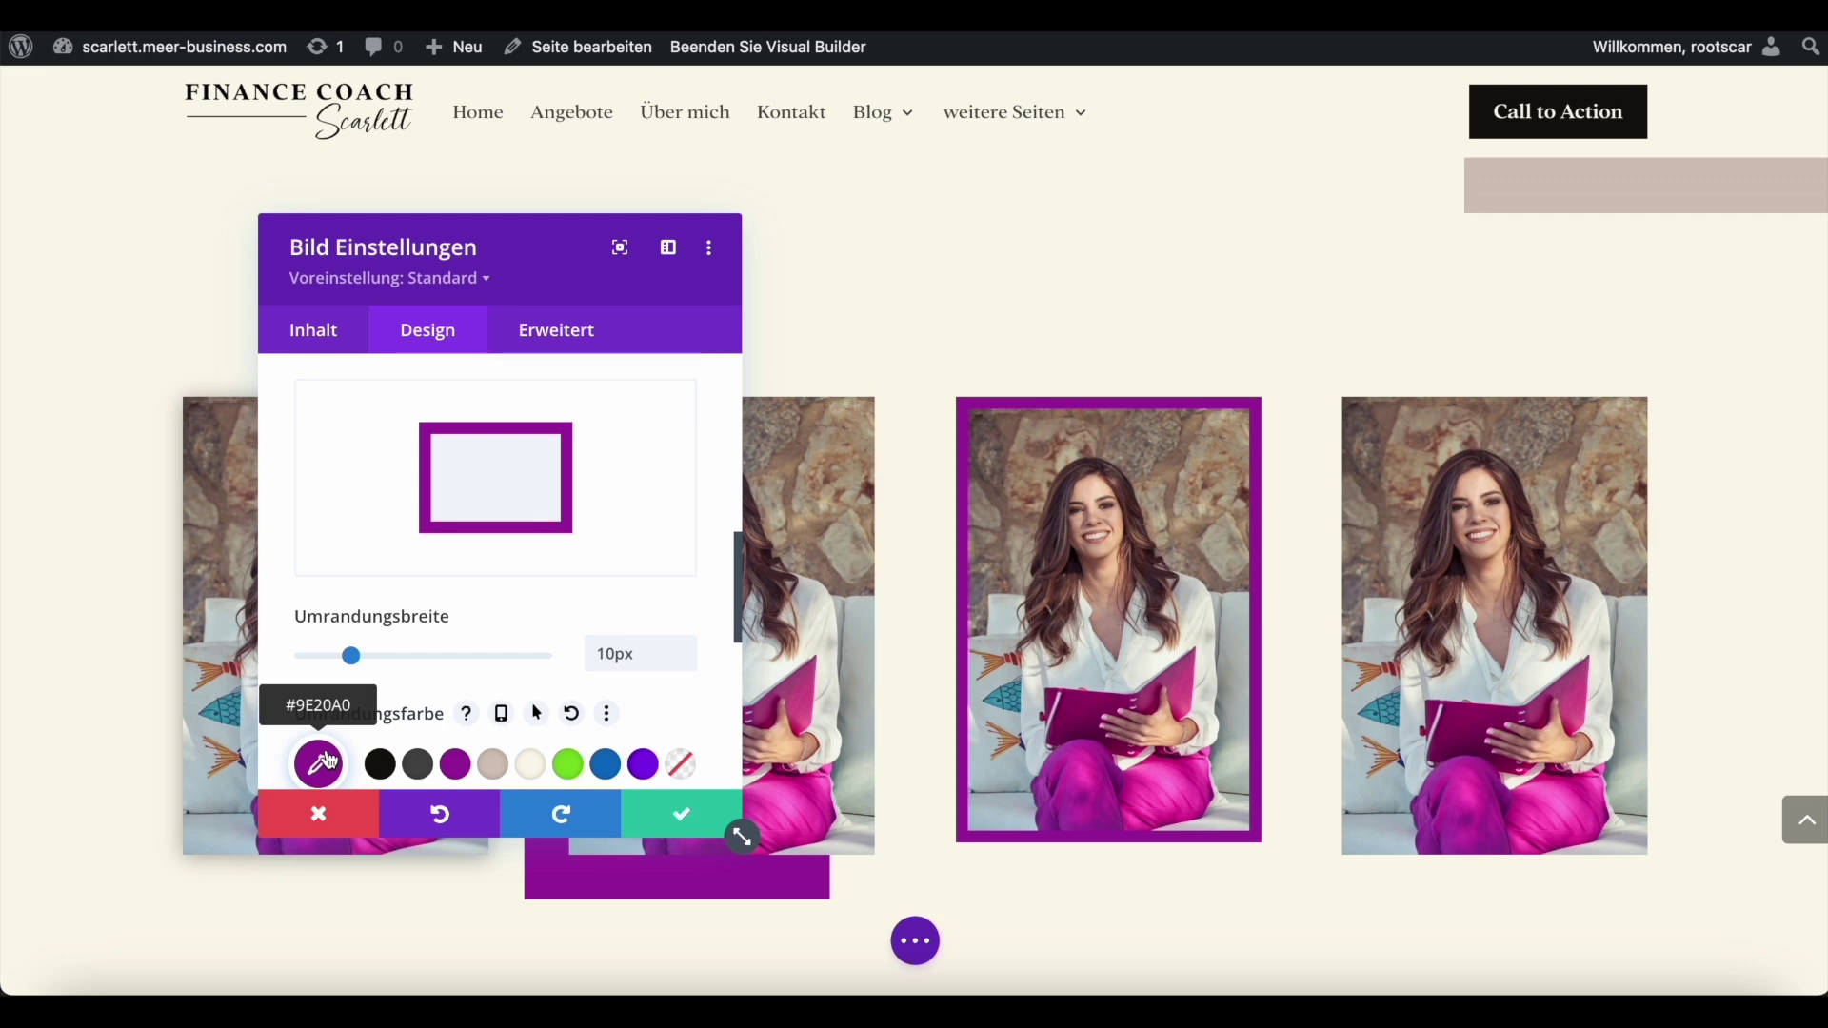
click(322, 764)
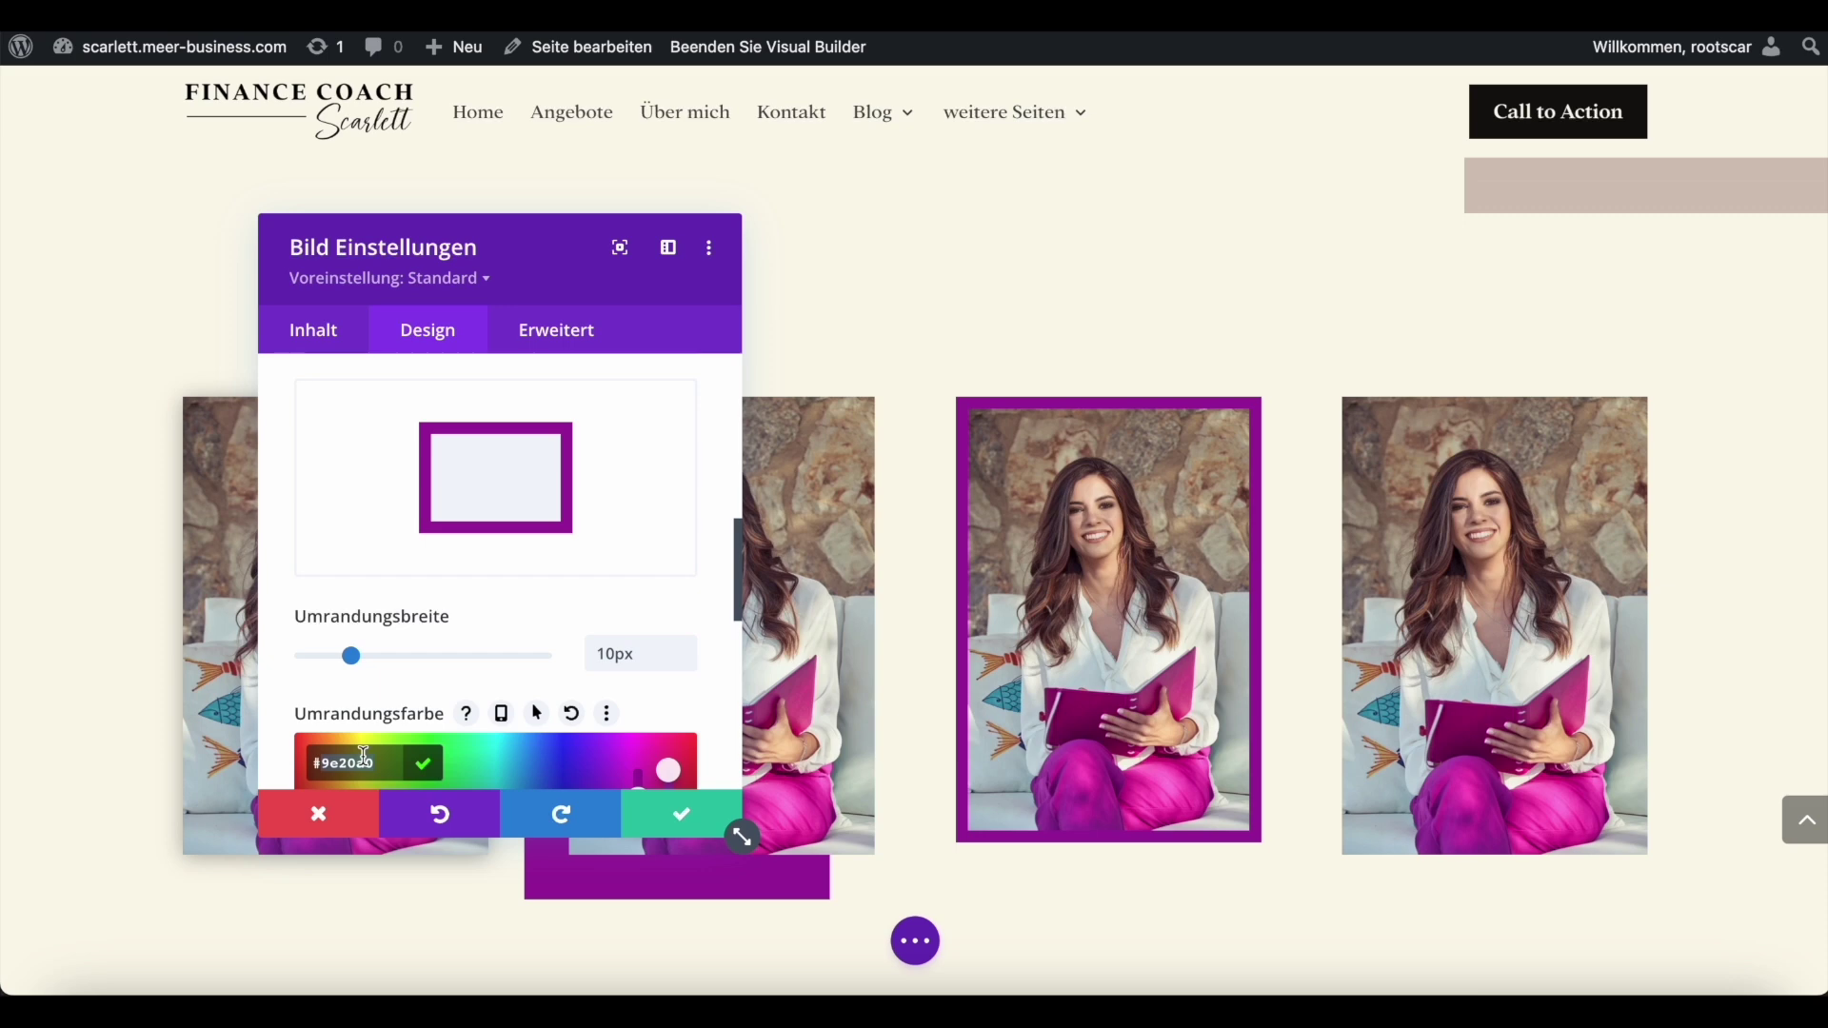
key(ctrl+a)
text(#ffffffff)
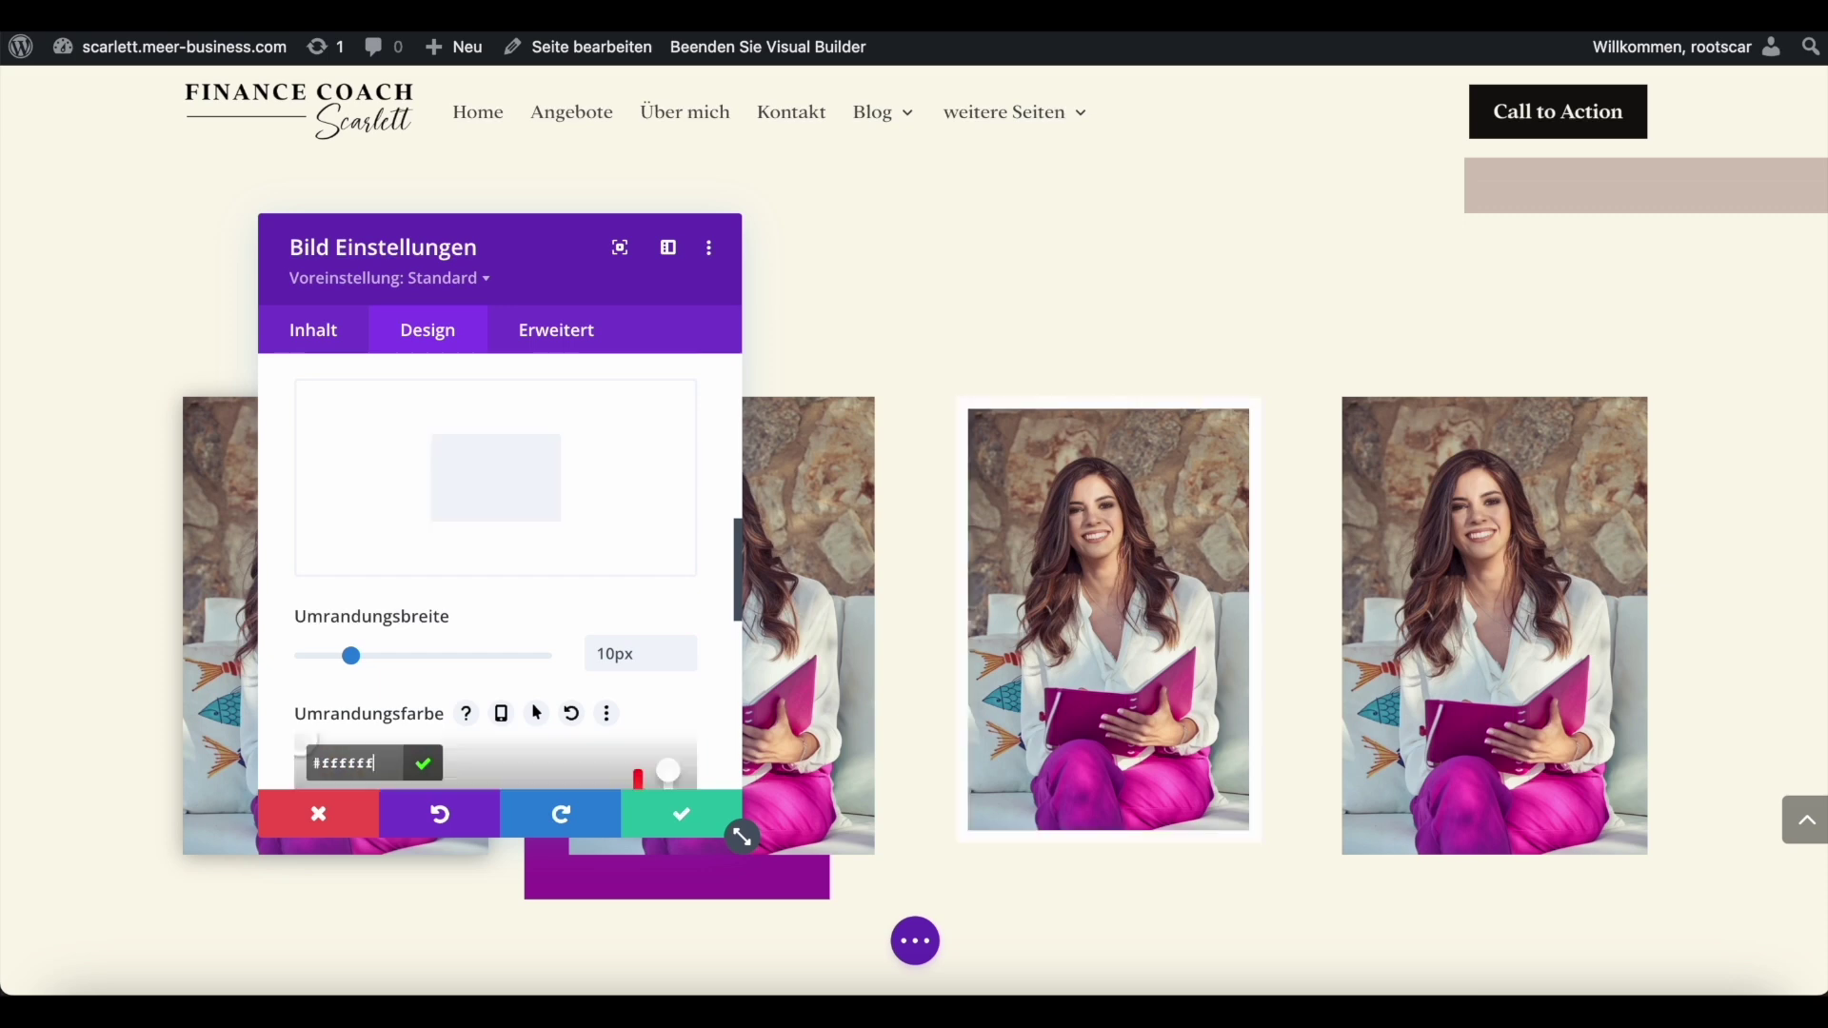
key(BackSpace)
key(BackSpace)
key(Escape)
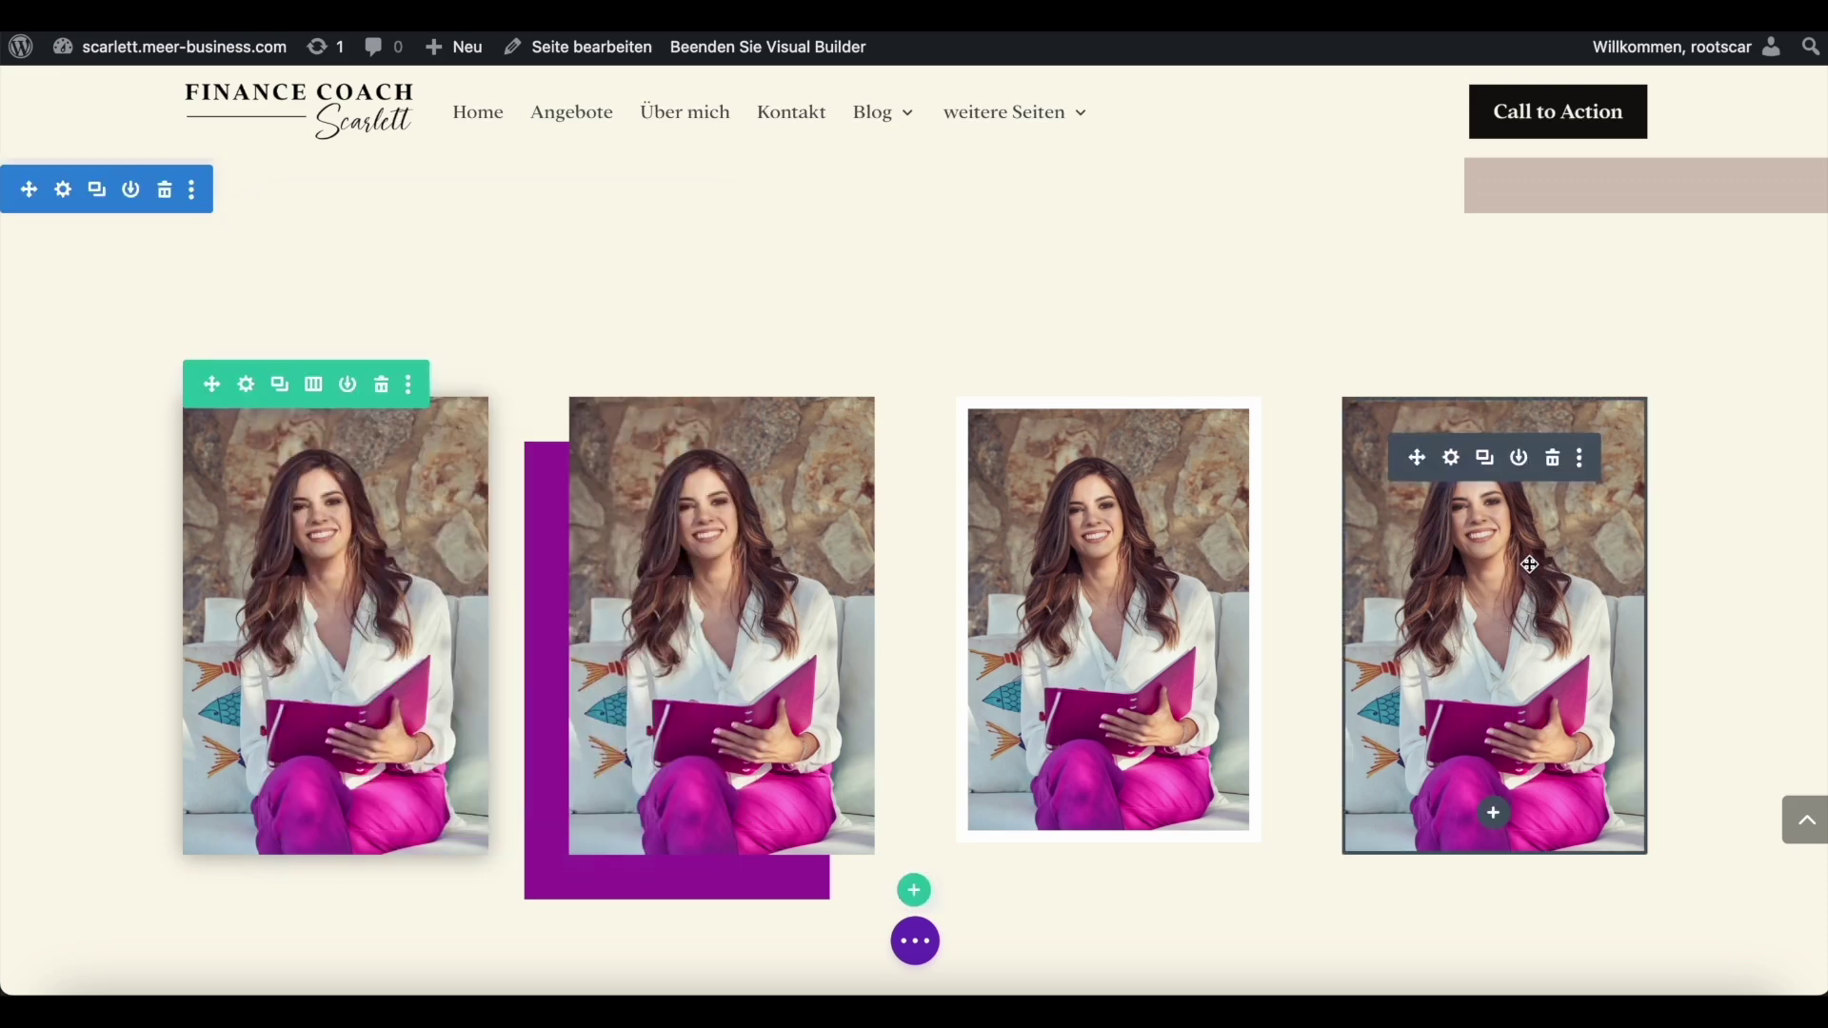
Add custom CSS to the fourth image's main element: border-style solid, border-width 1px and padding 10px.
click(1452, 460)
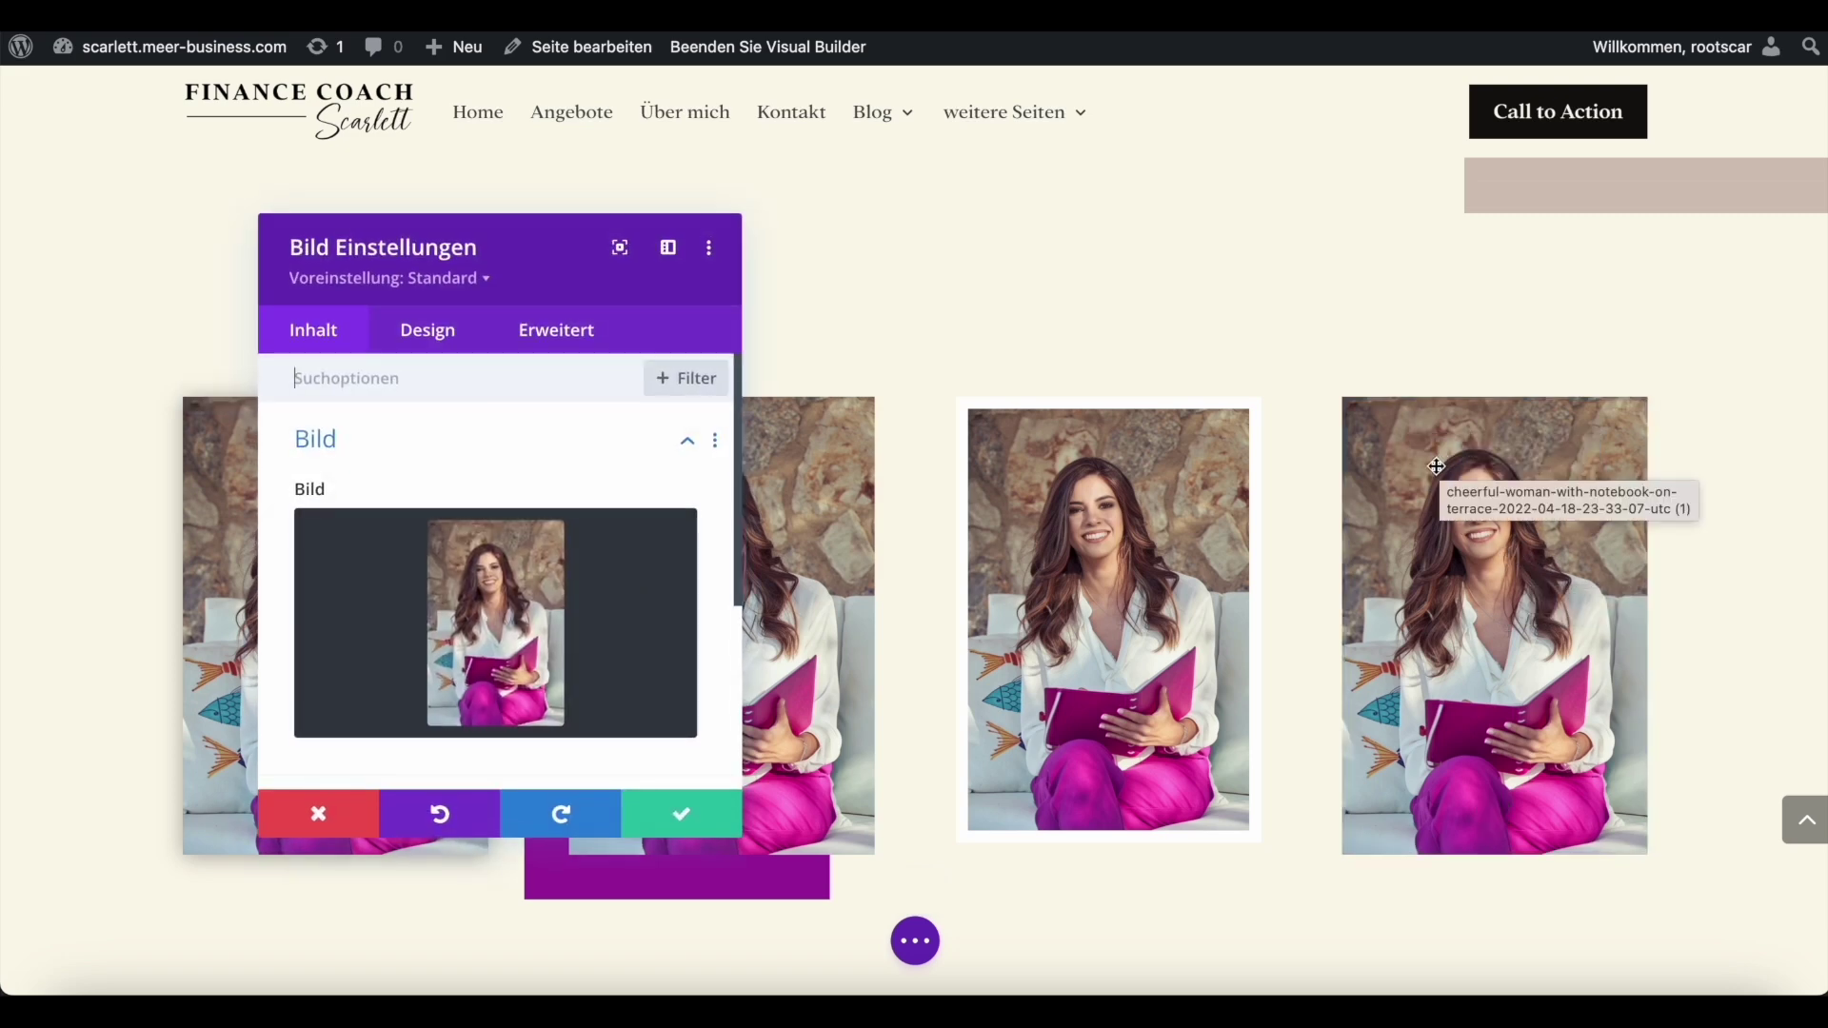
click(545, 340)
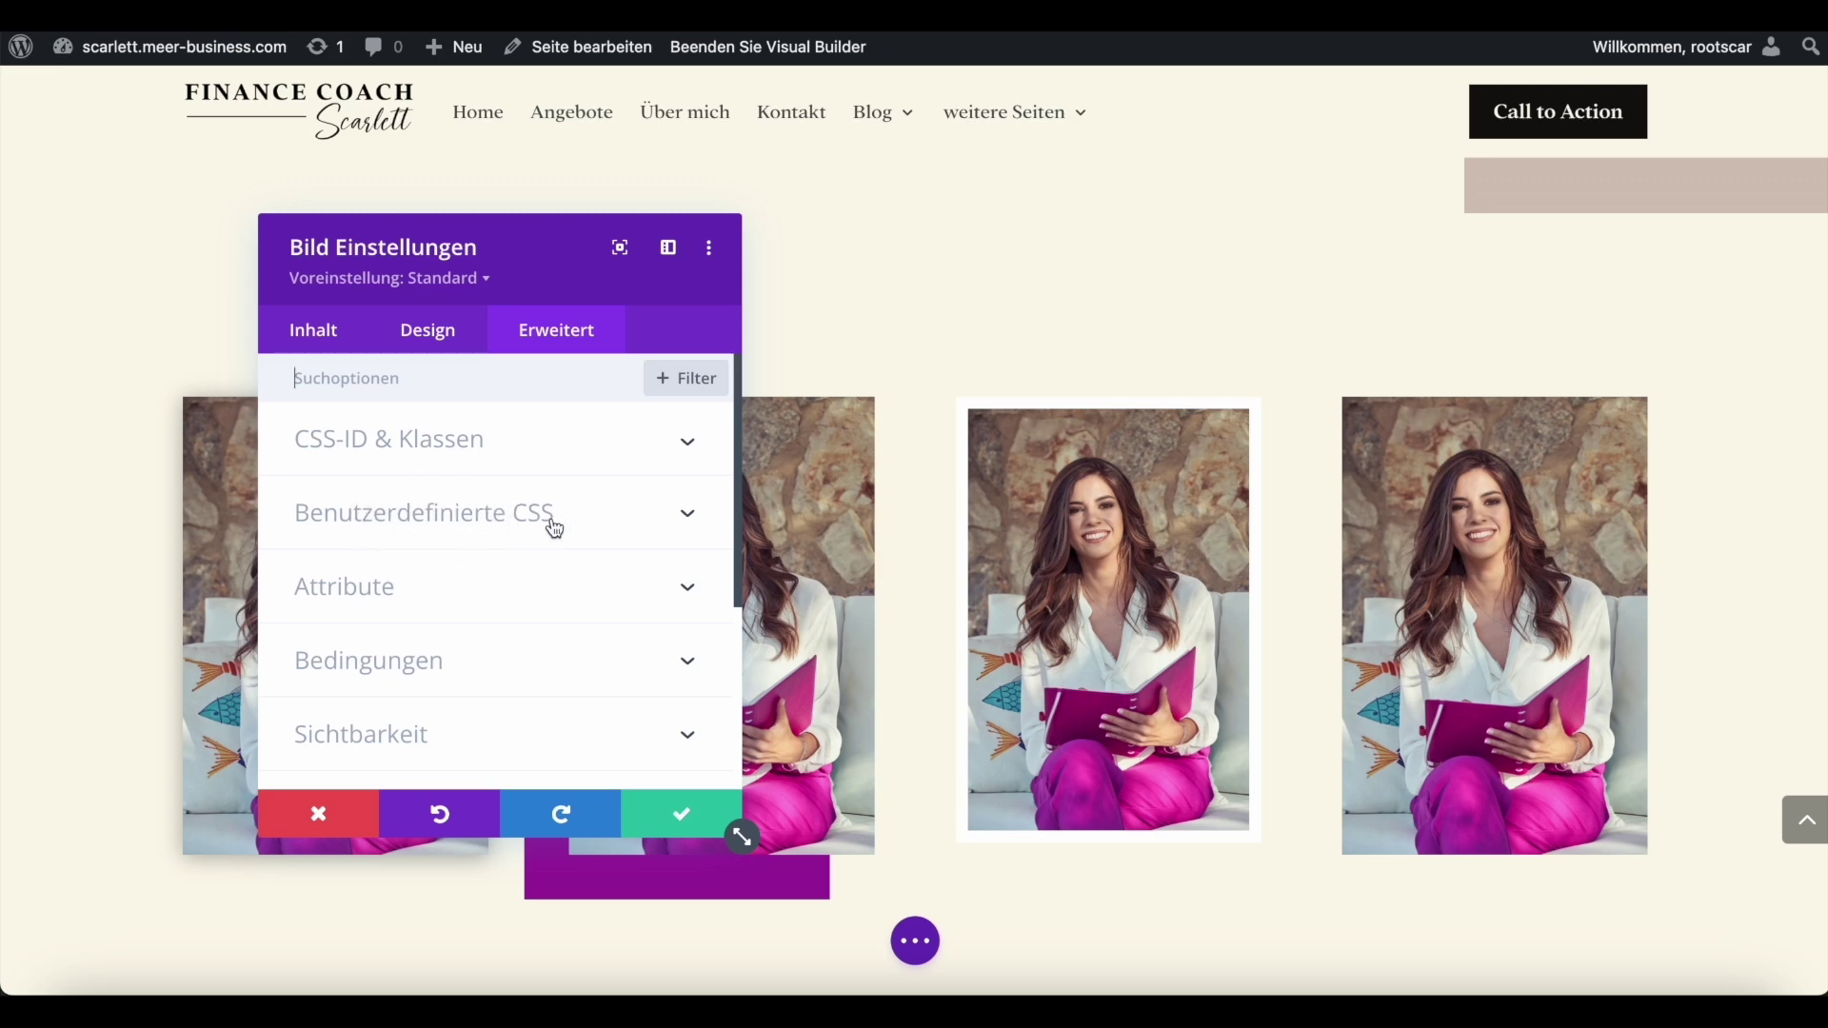
click(691, 520)
scroll(396, 641, down, 3)
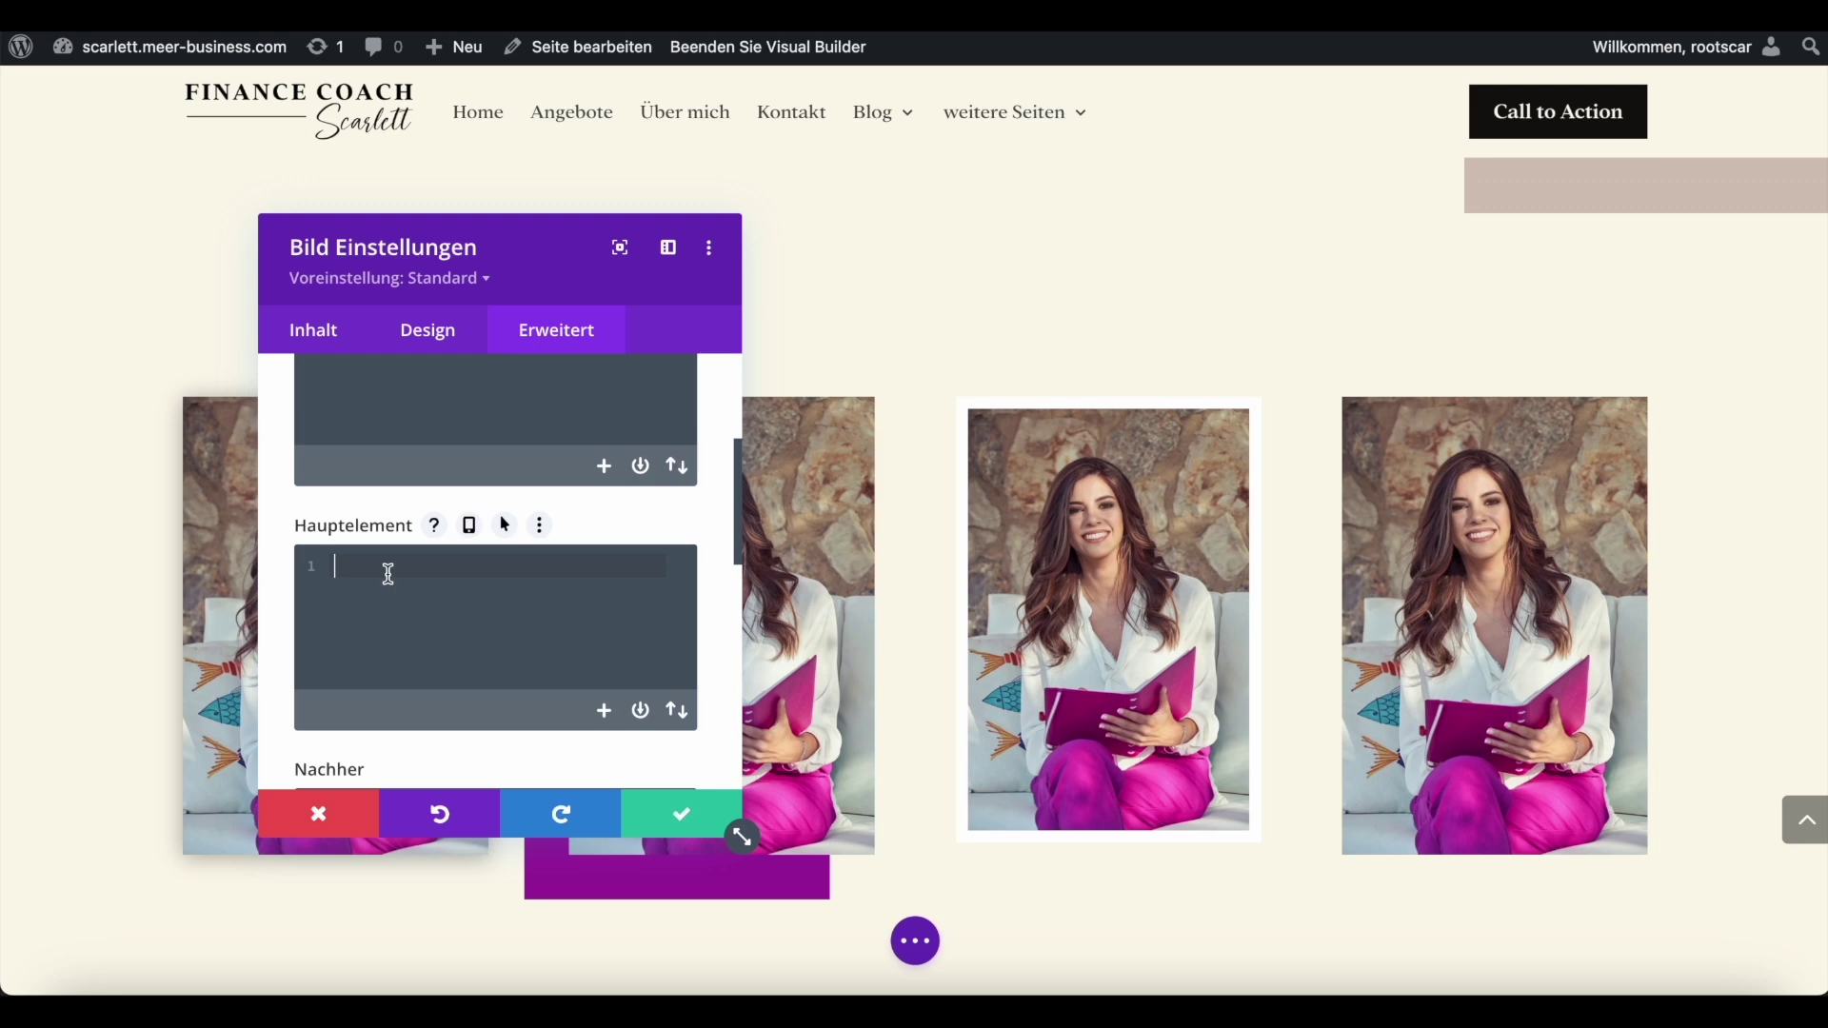
text(border-style: solid; border-width: 1px; padding: 10px)
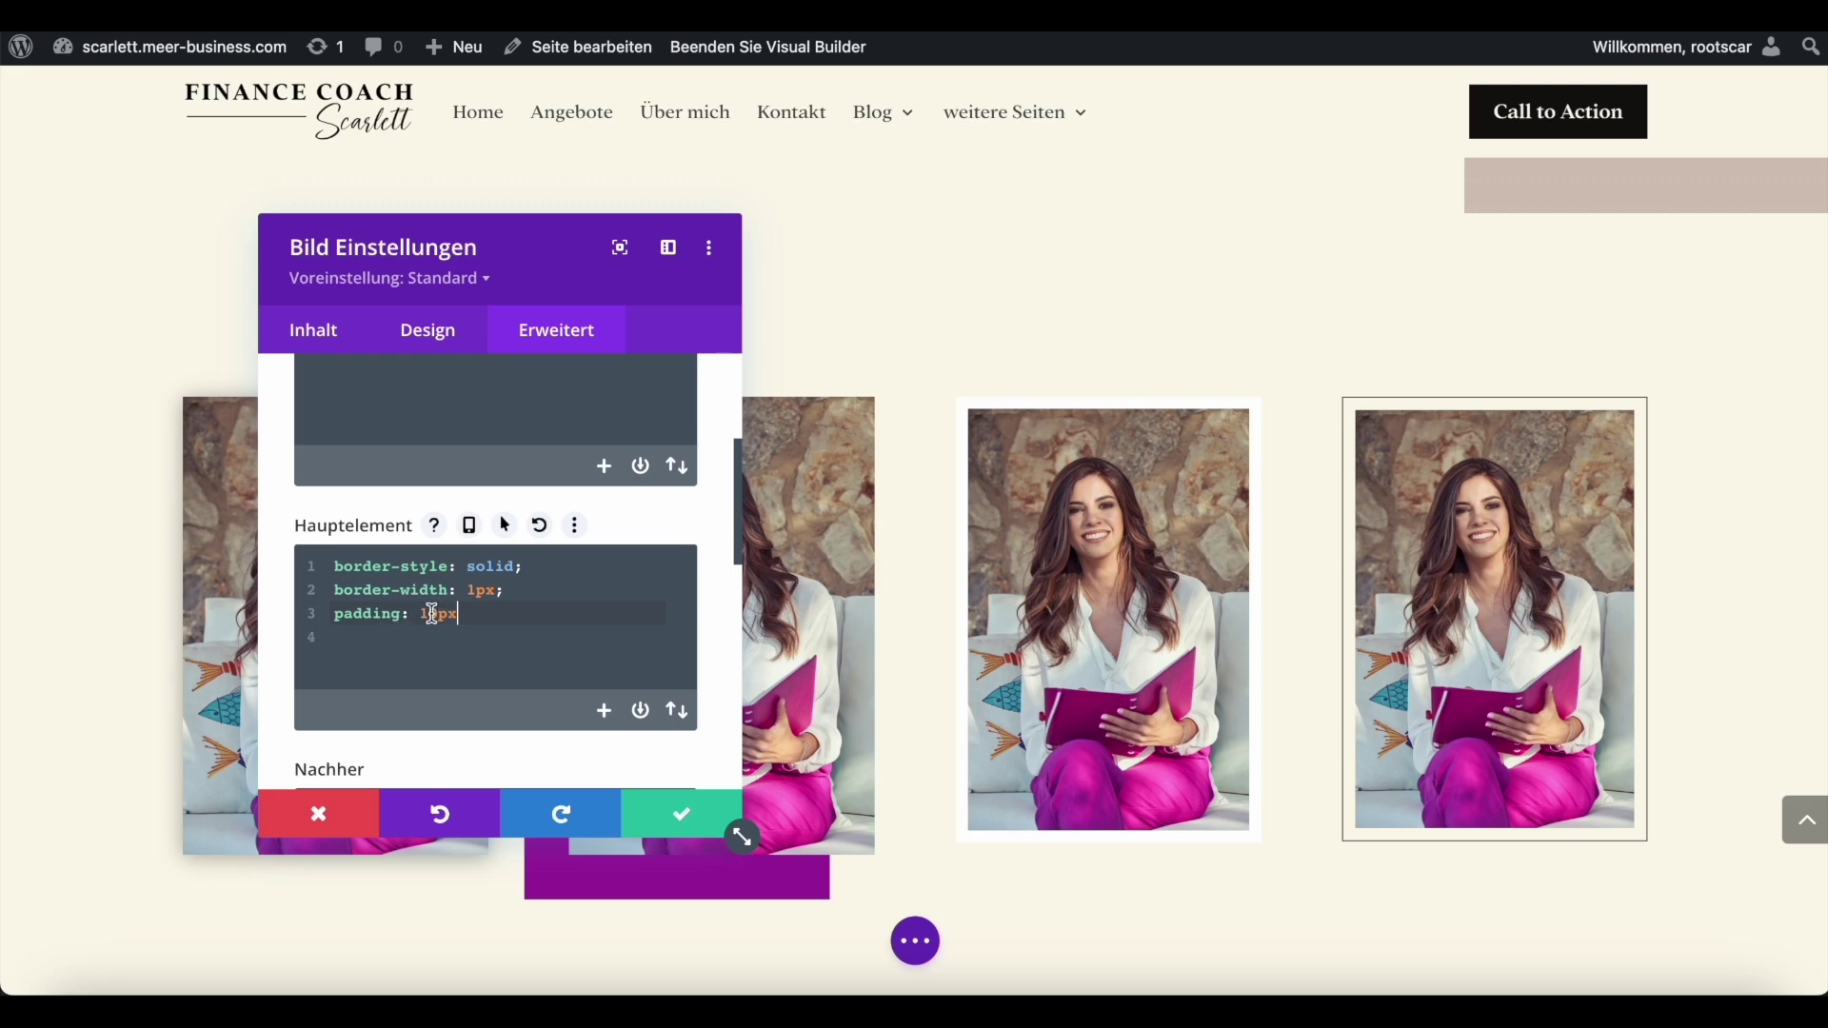
text(;)
Try padding values of 20px and 5px in the fourth image's CSS, and set the padding back to 10px.
click(419, 616)
key(Delete)
text(2)
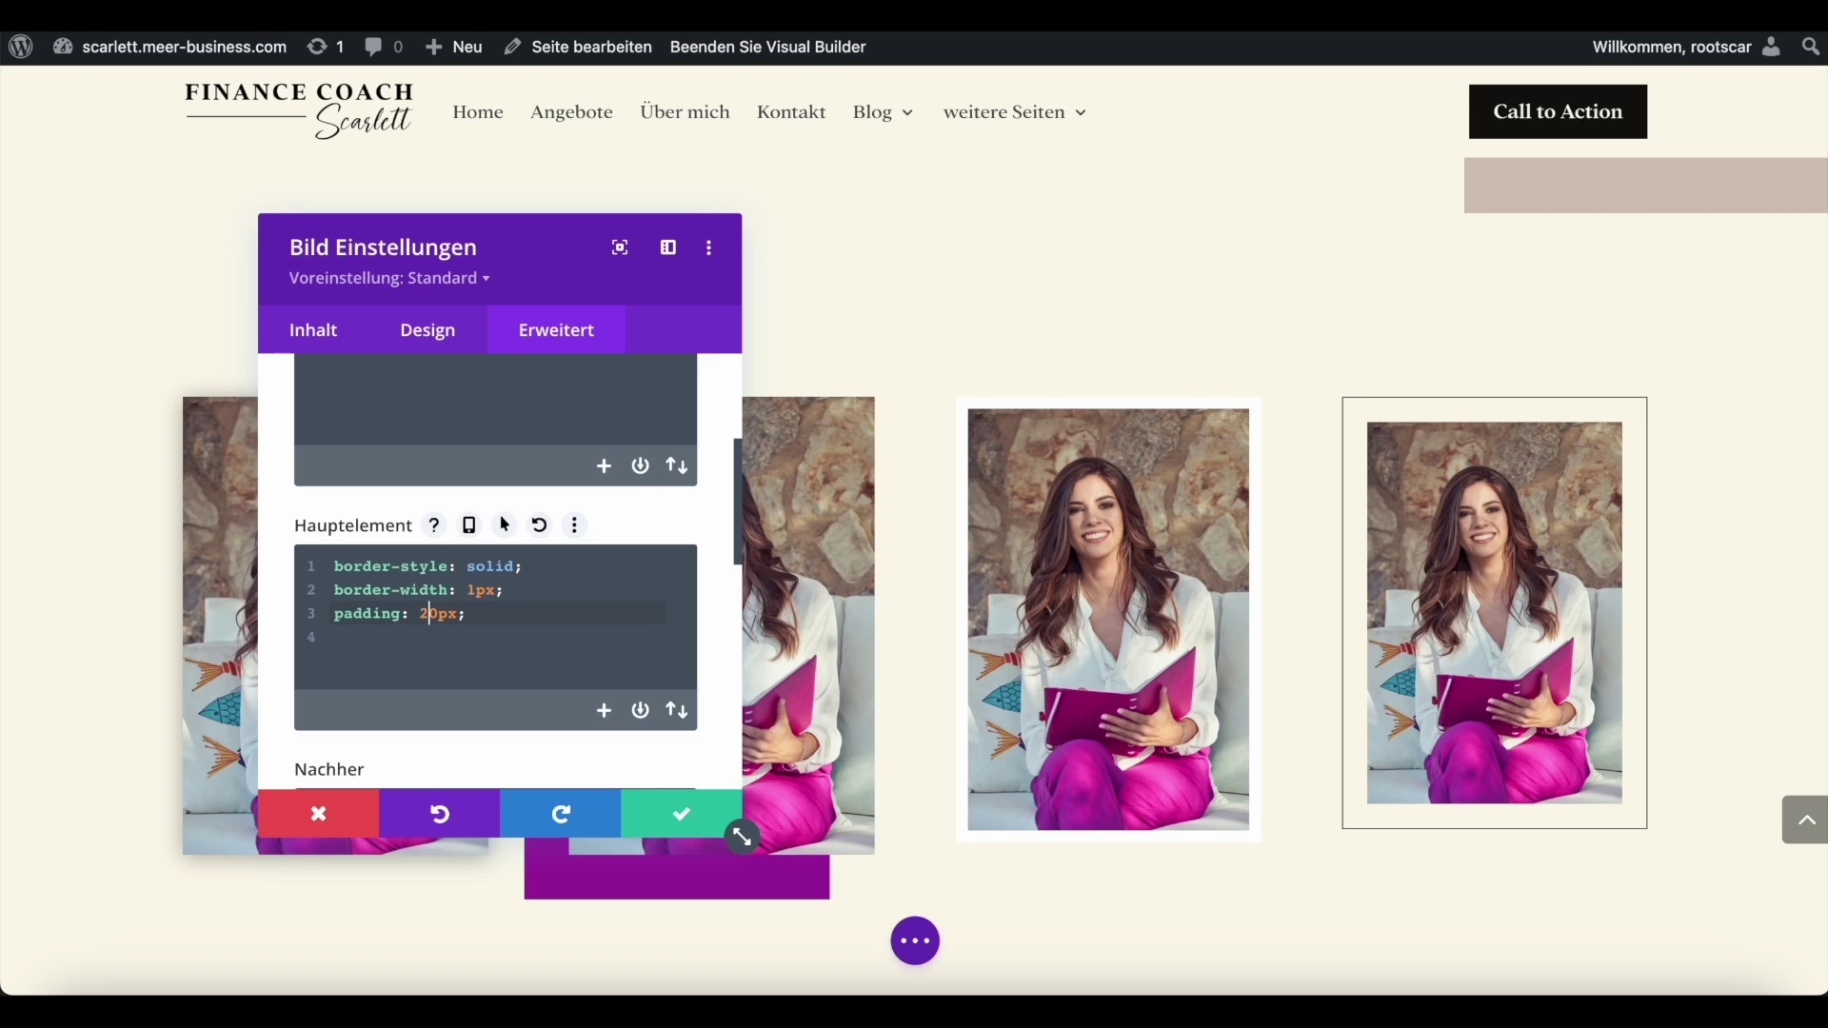
key(BackSpace)
key(BackSpace)
text(5)
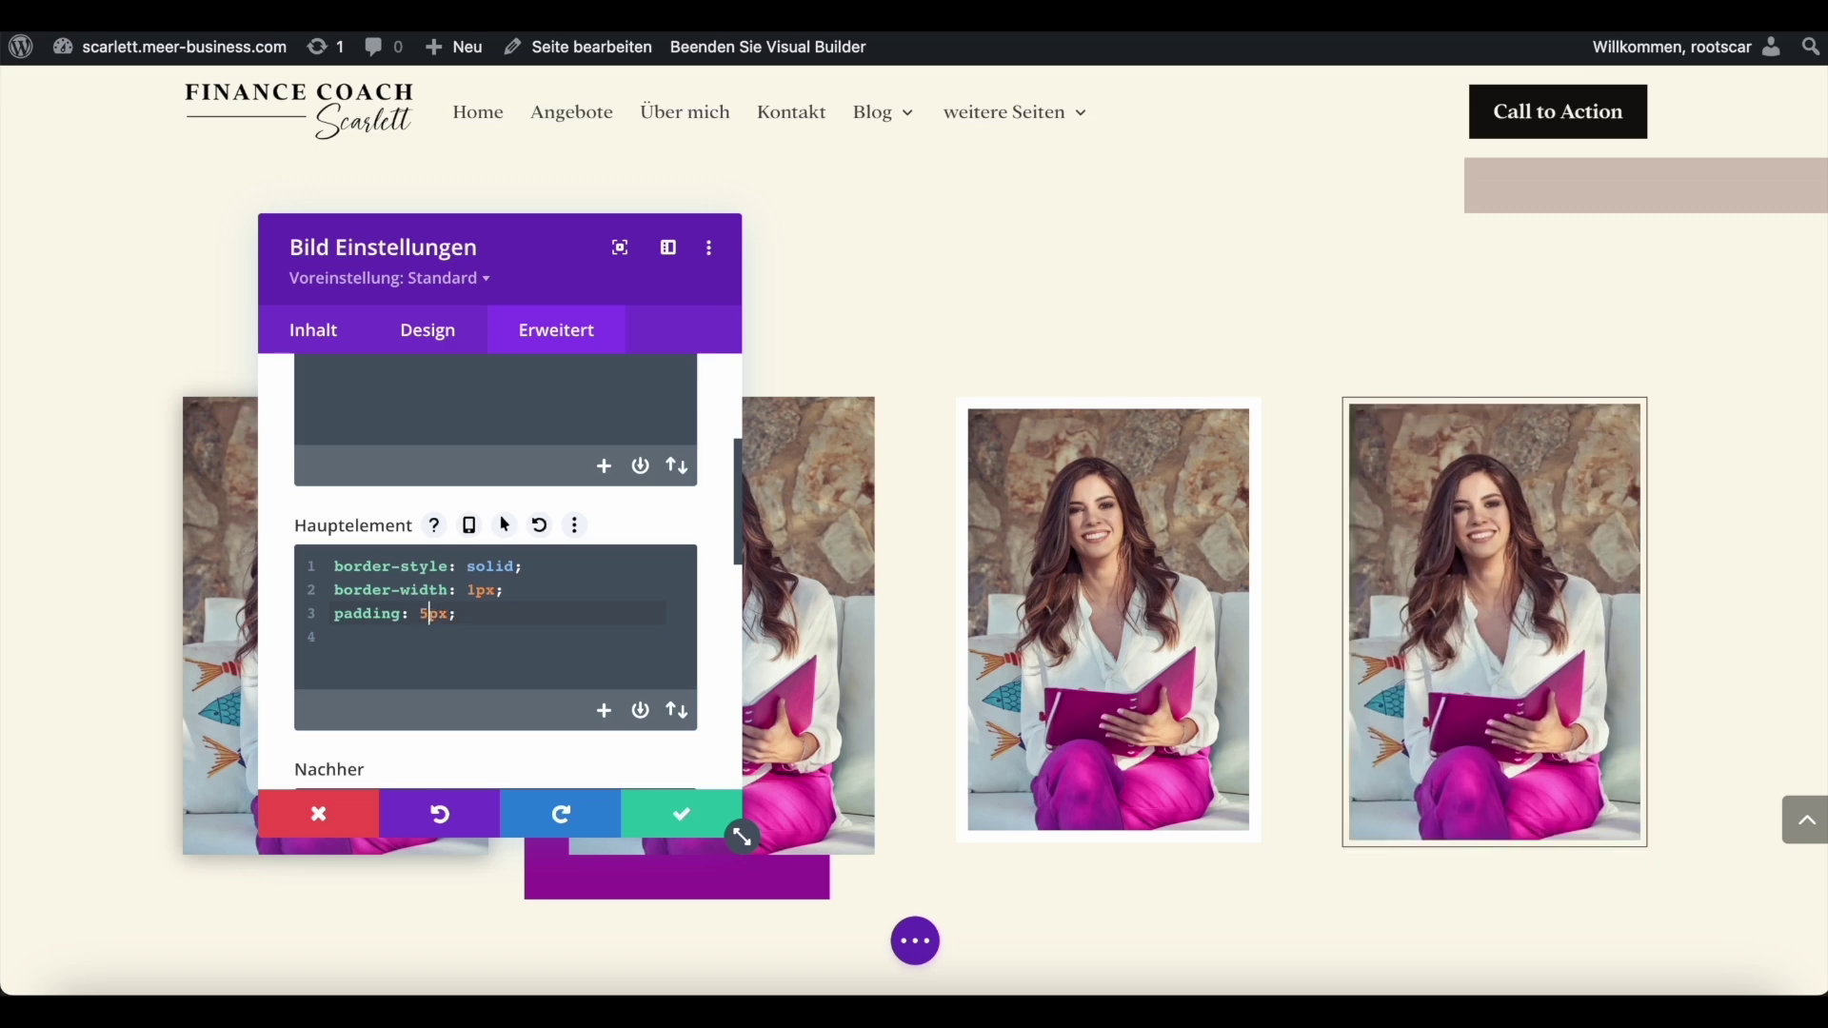
key(BackSpace)
text(10)
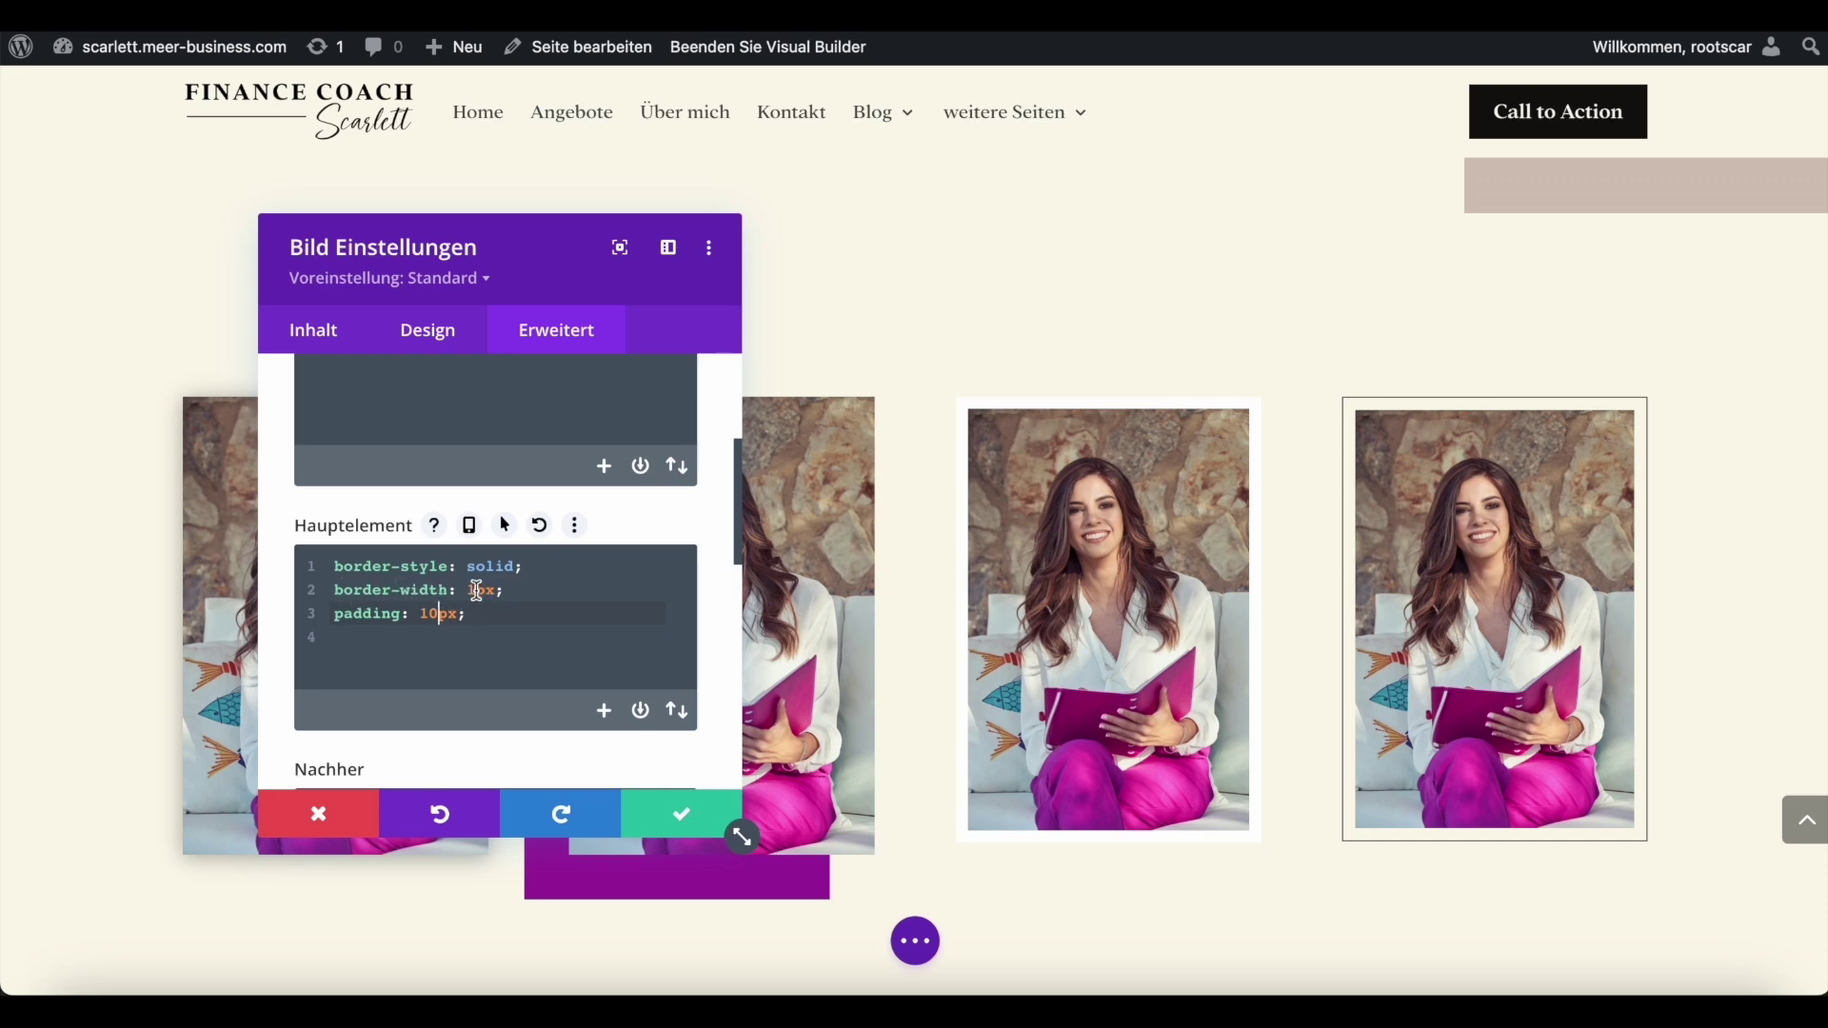
Try a border-width of 5px in the fourth image's CSS, and set it to 2px.
drag(476, 591, 468, 591)
text(5)
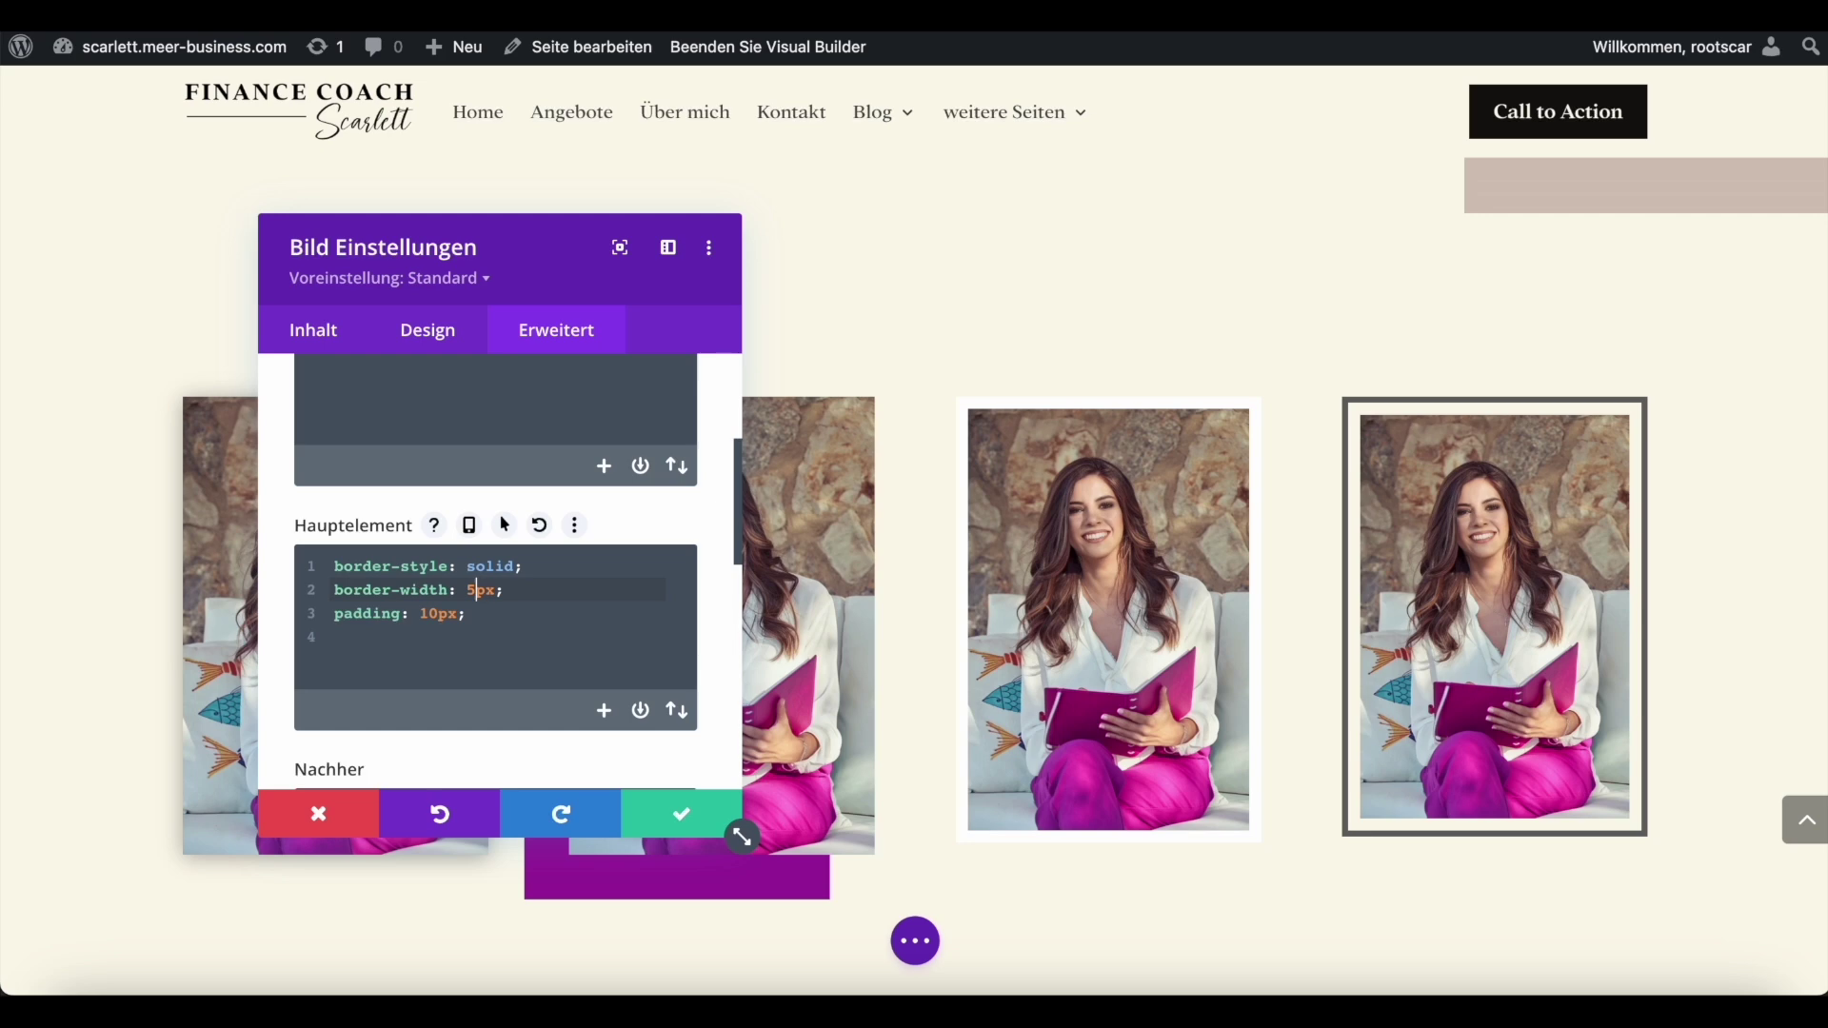
key(BackSpace)
text(2)
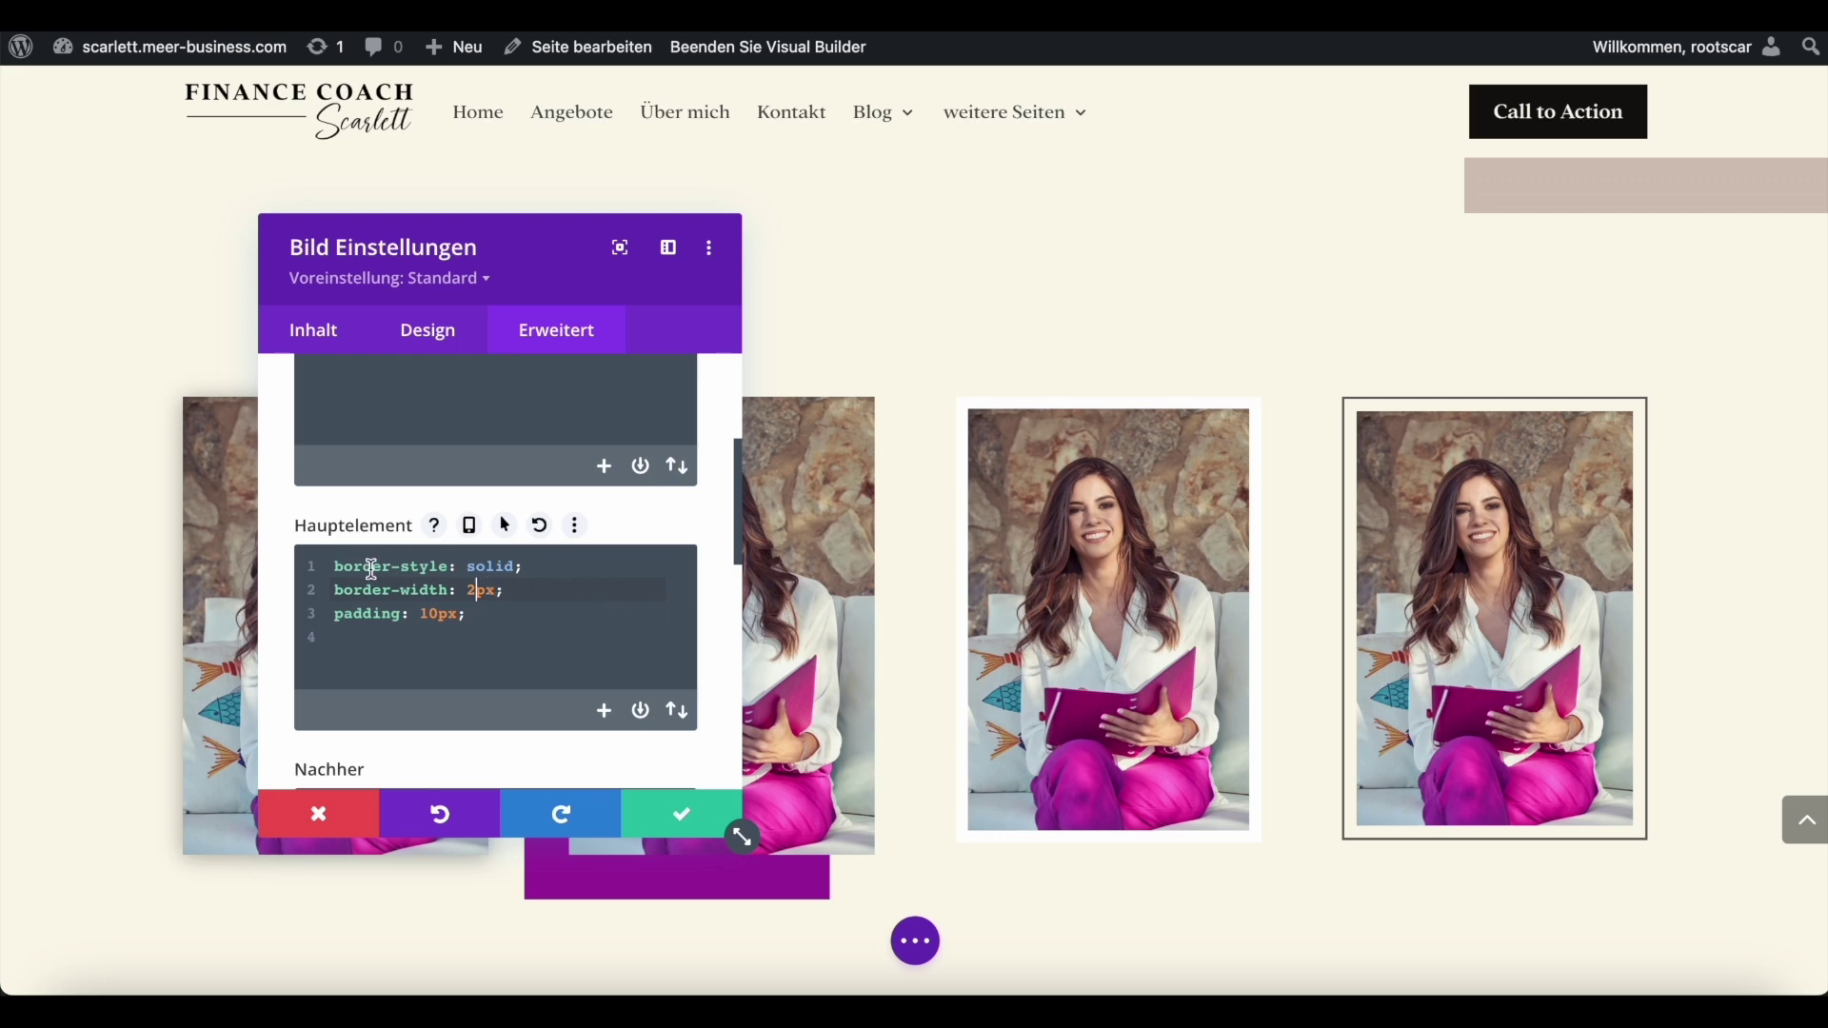
Change the border-style in the fourth image's main element CSS to dotted.
click(595, 566)
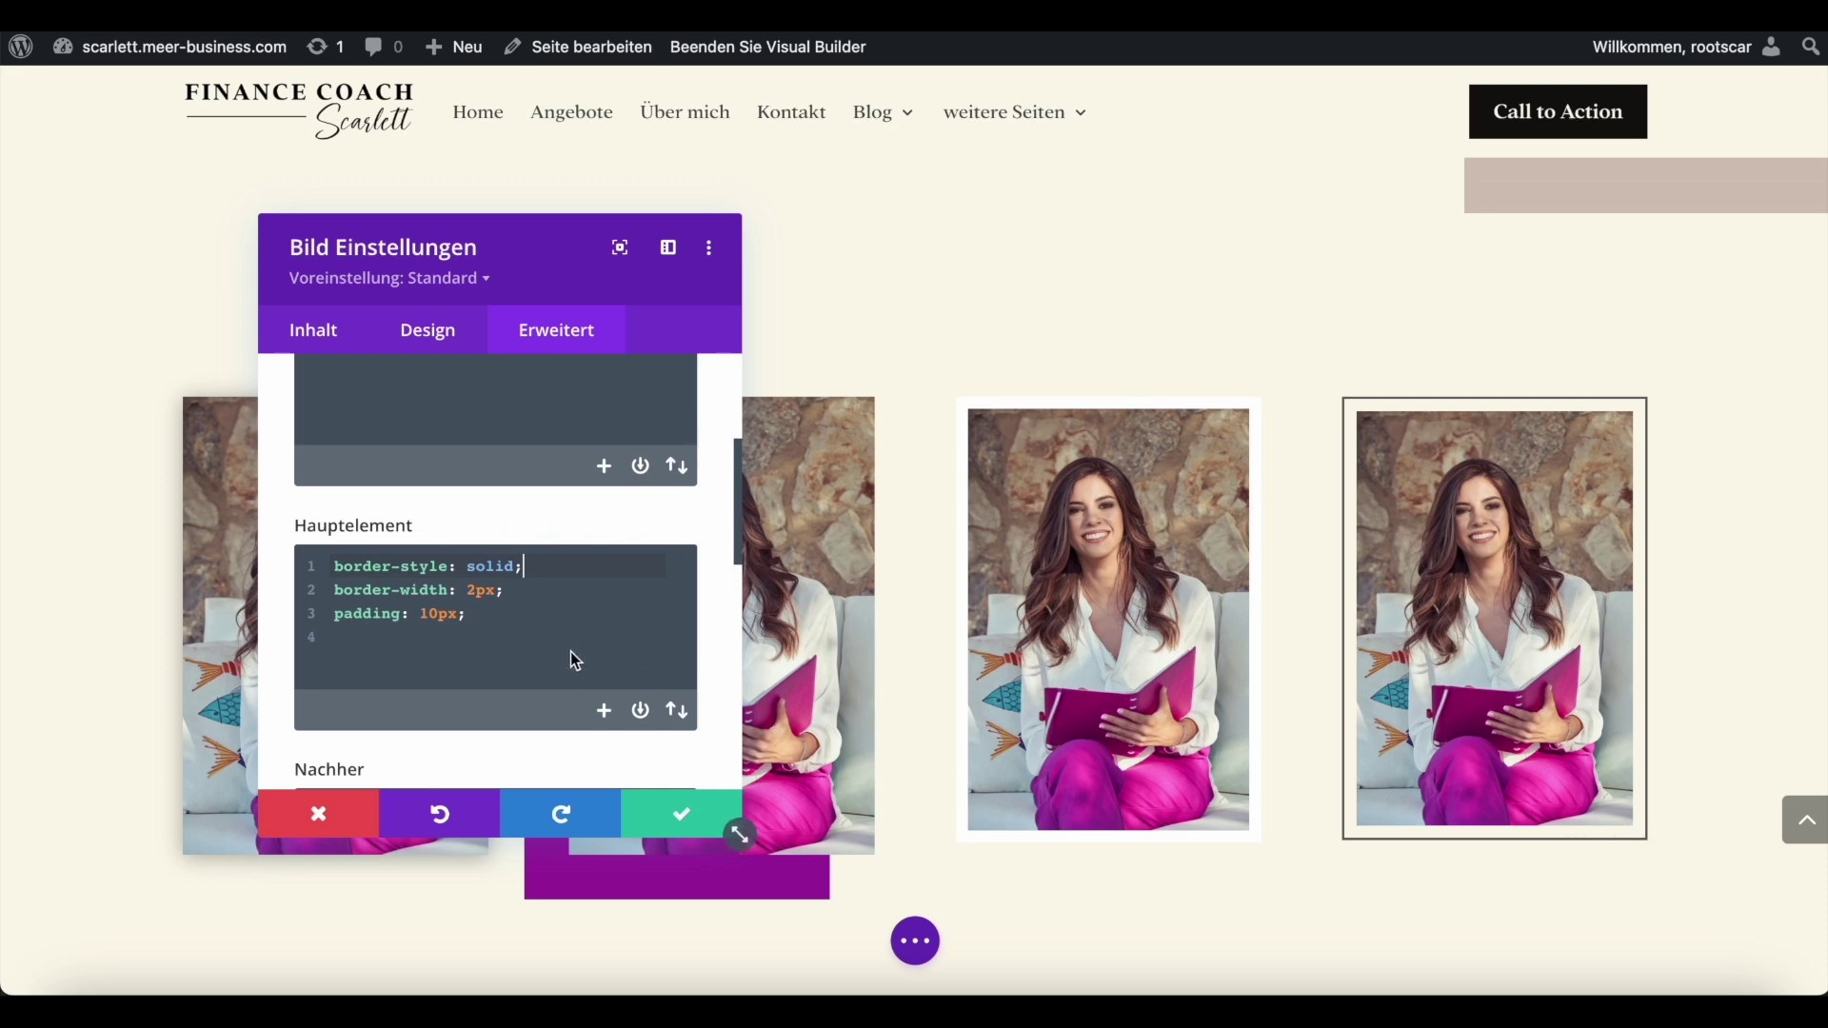
double_click(495, 568)
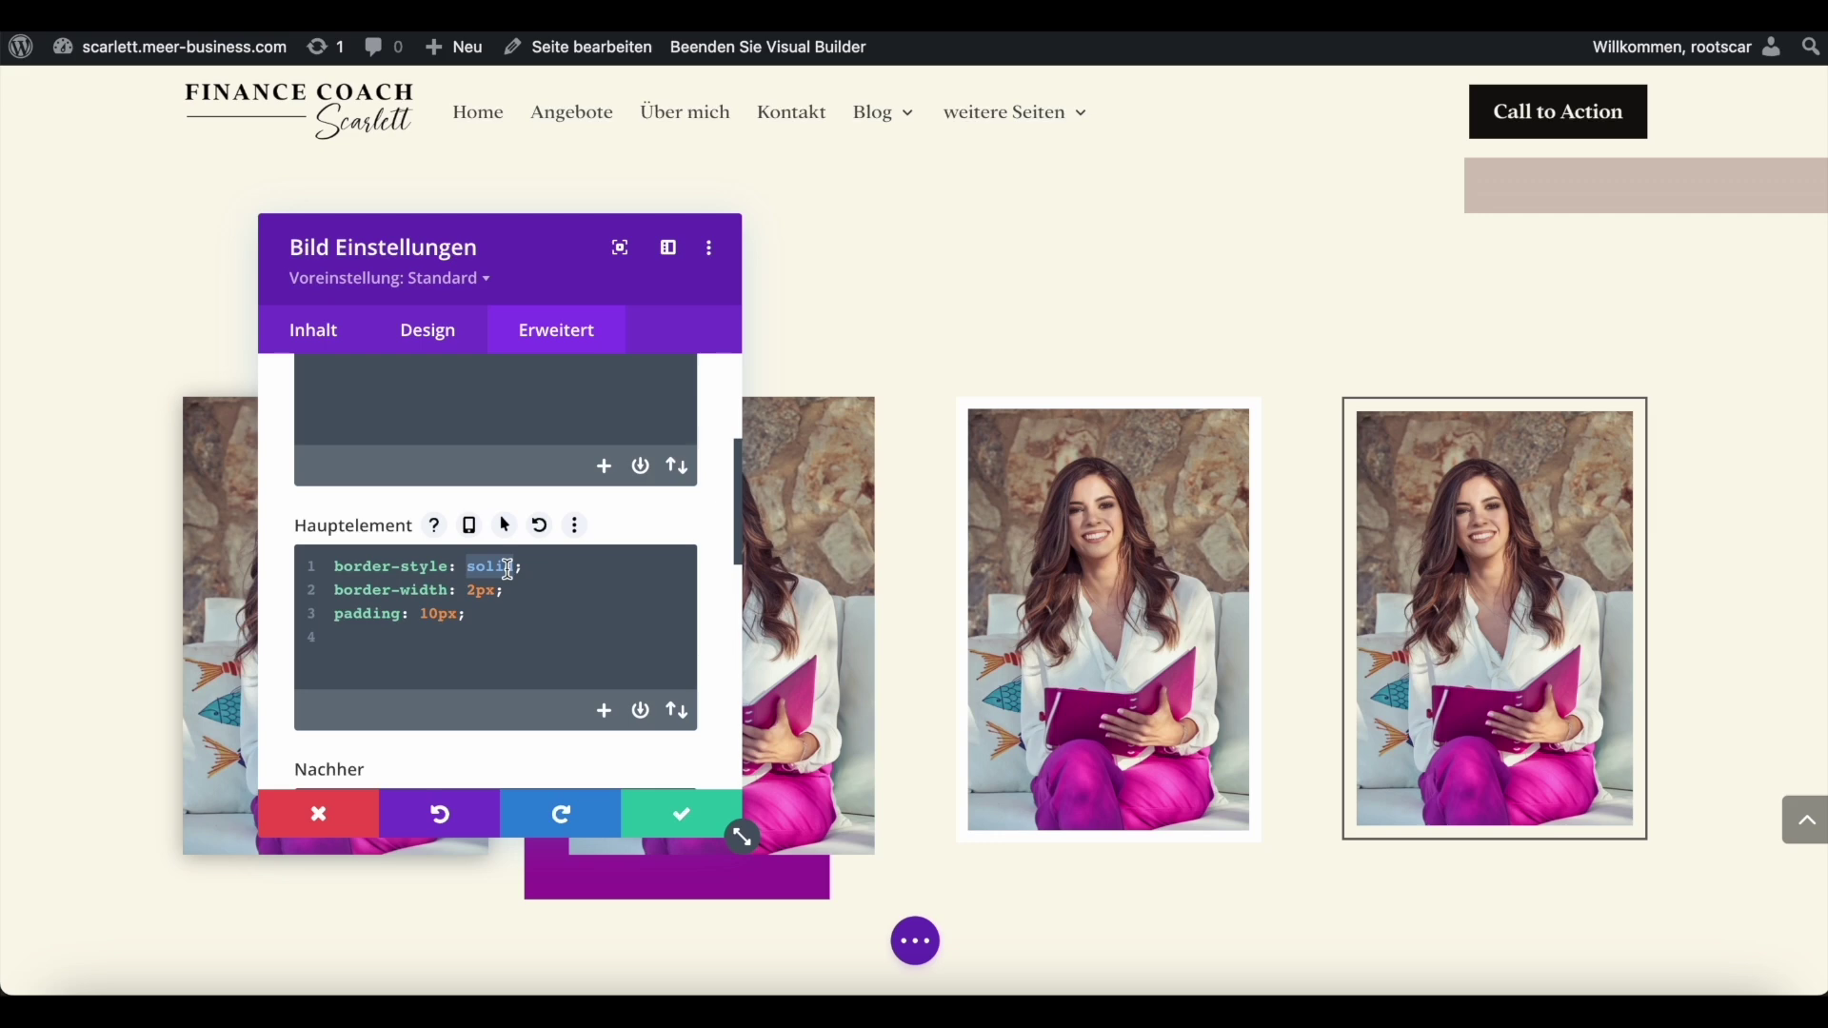
text(dotted)
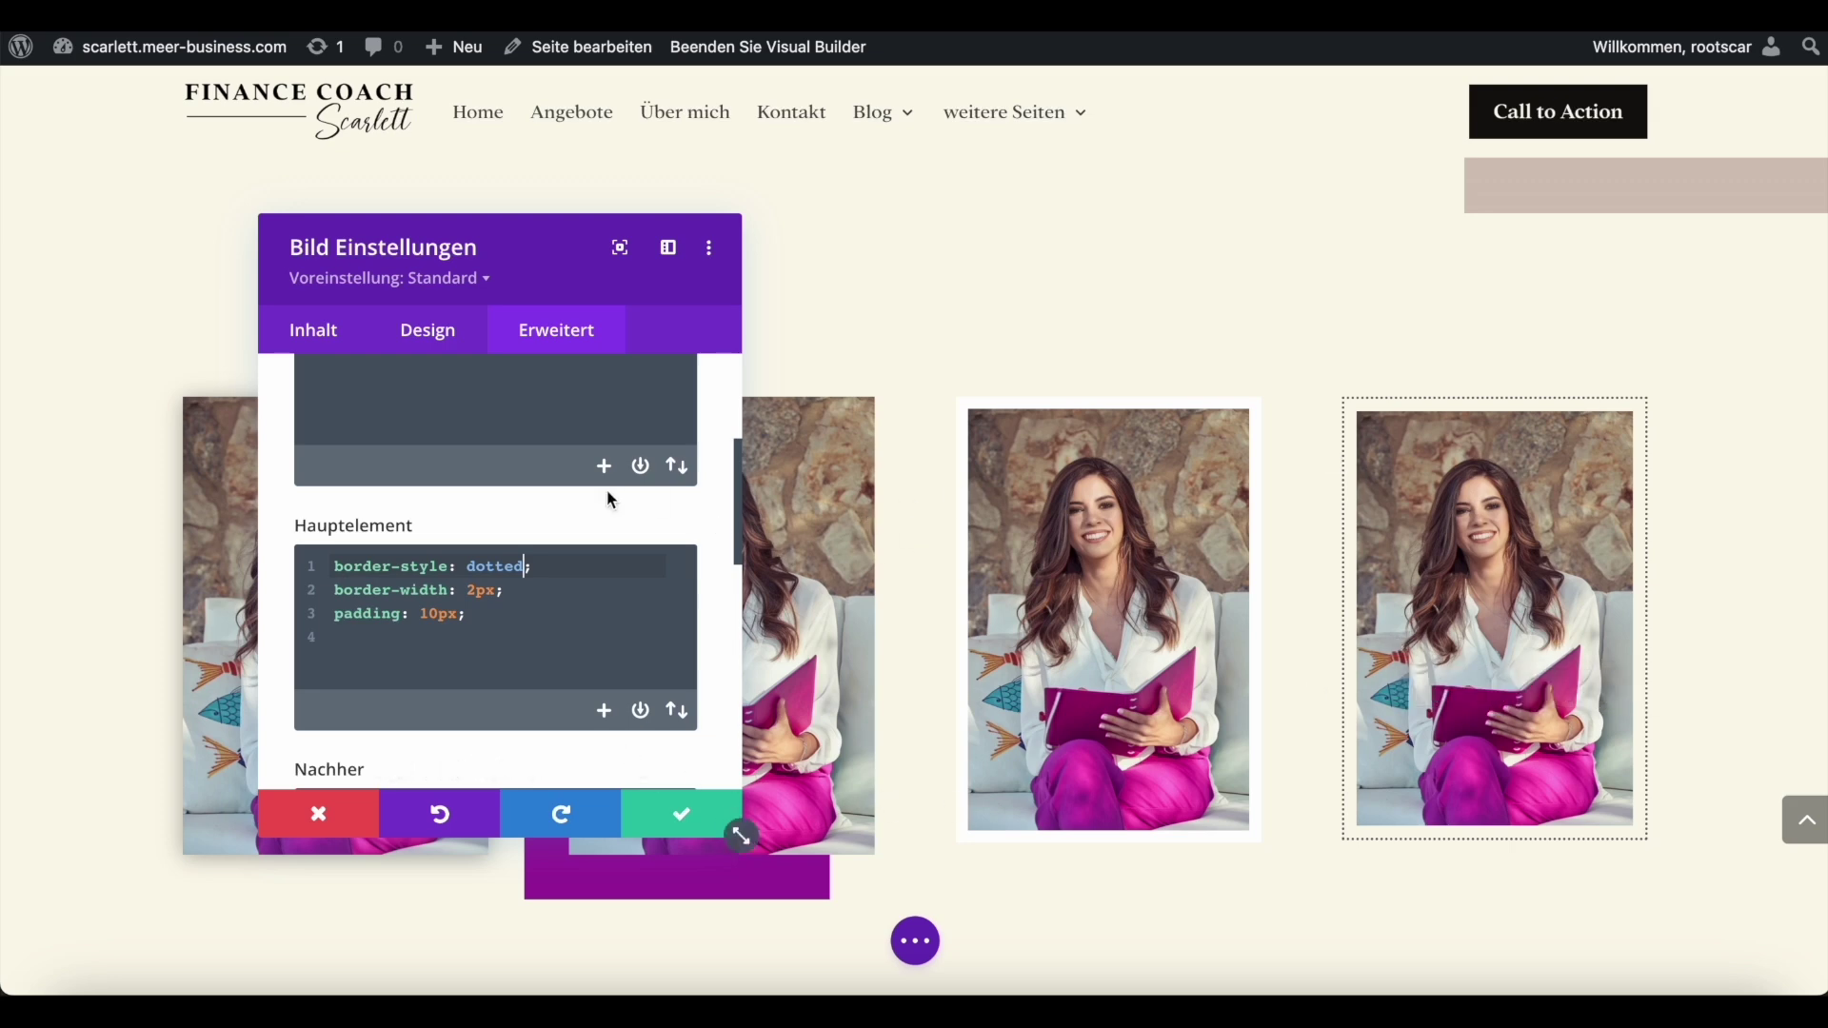
Try the purple palette colour #9e20a0 as the fourth image's background, and remove the background colour.
click(317, 338)
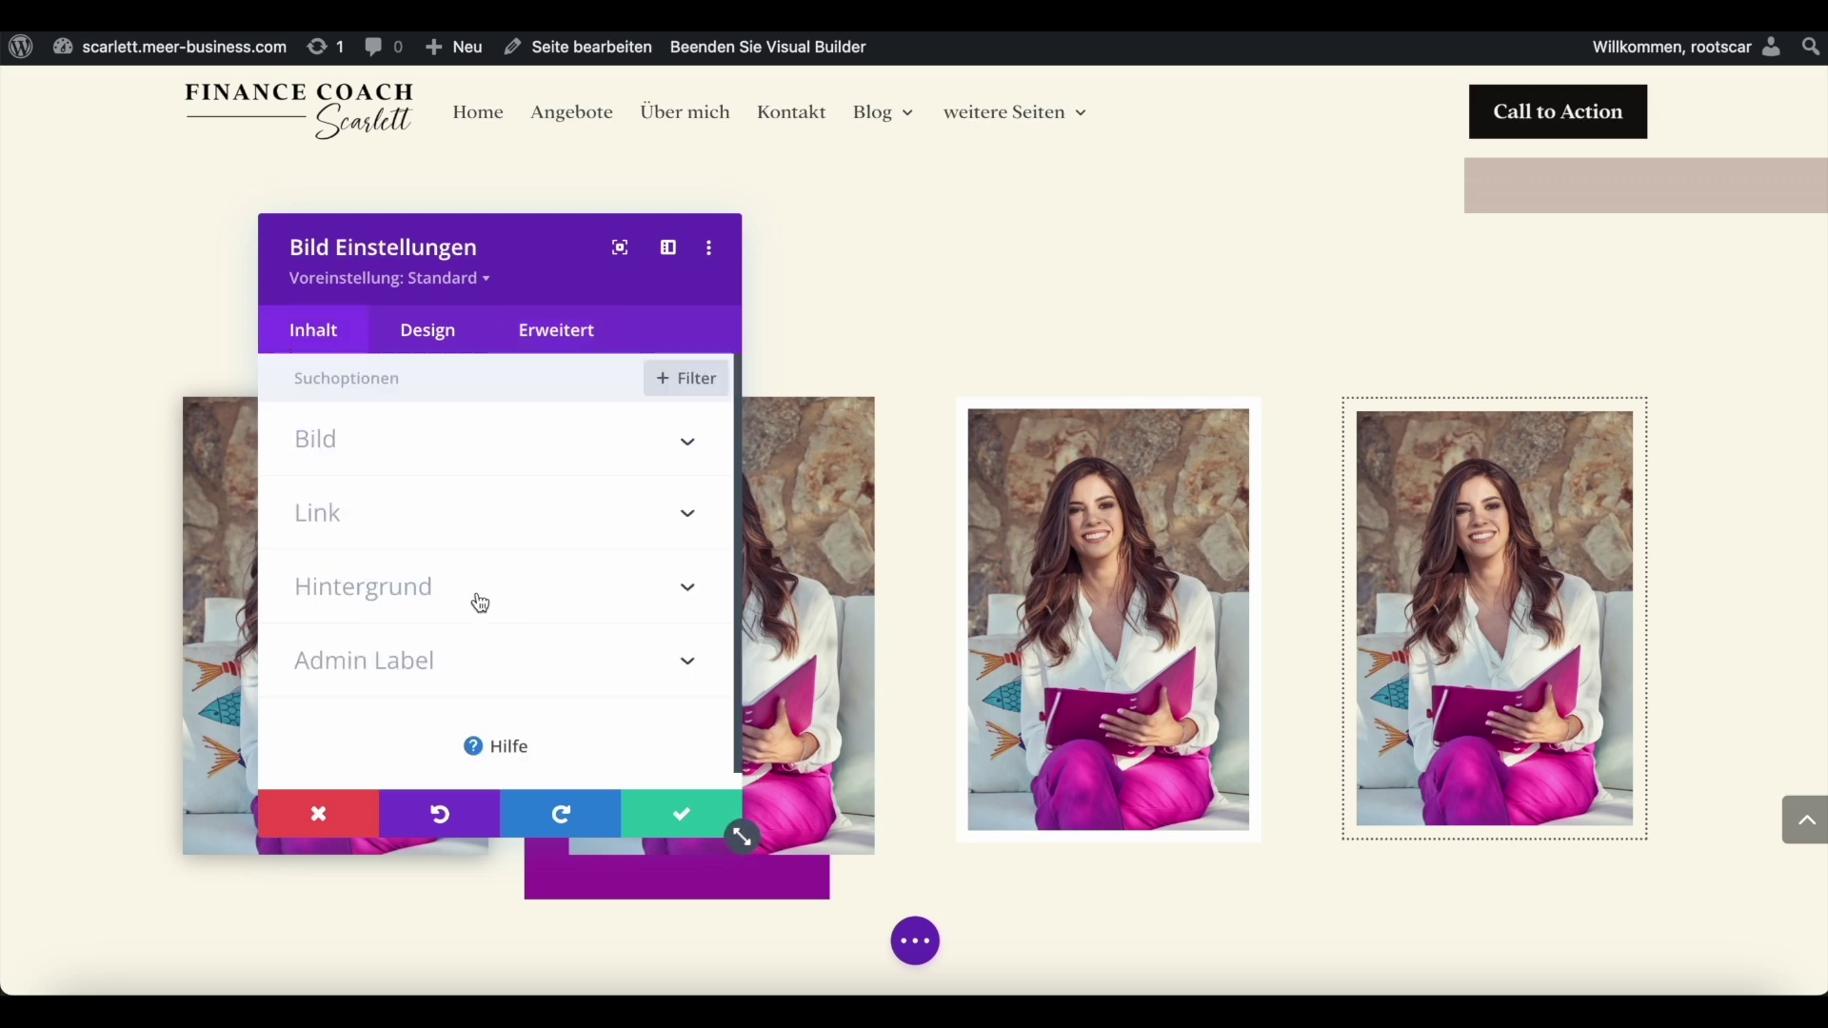
click(428, 610)
scroll(402, 732, down, 1)
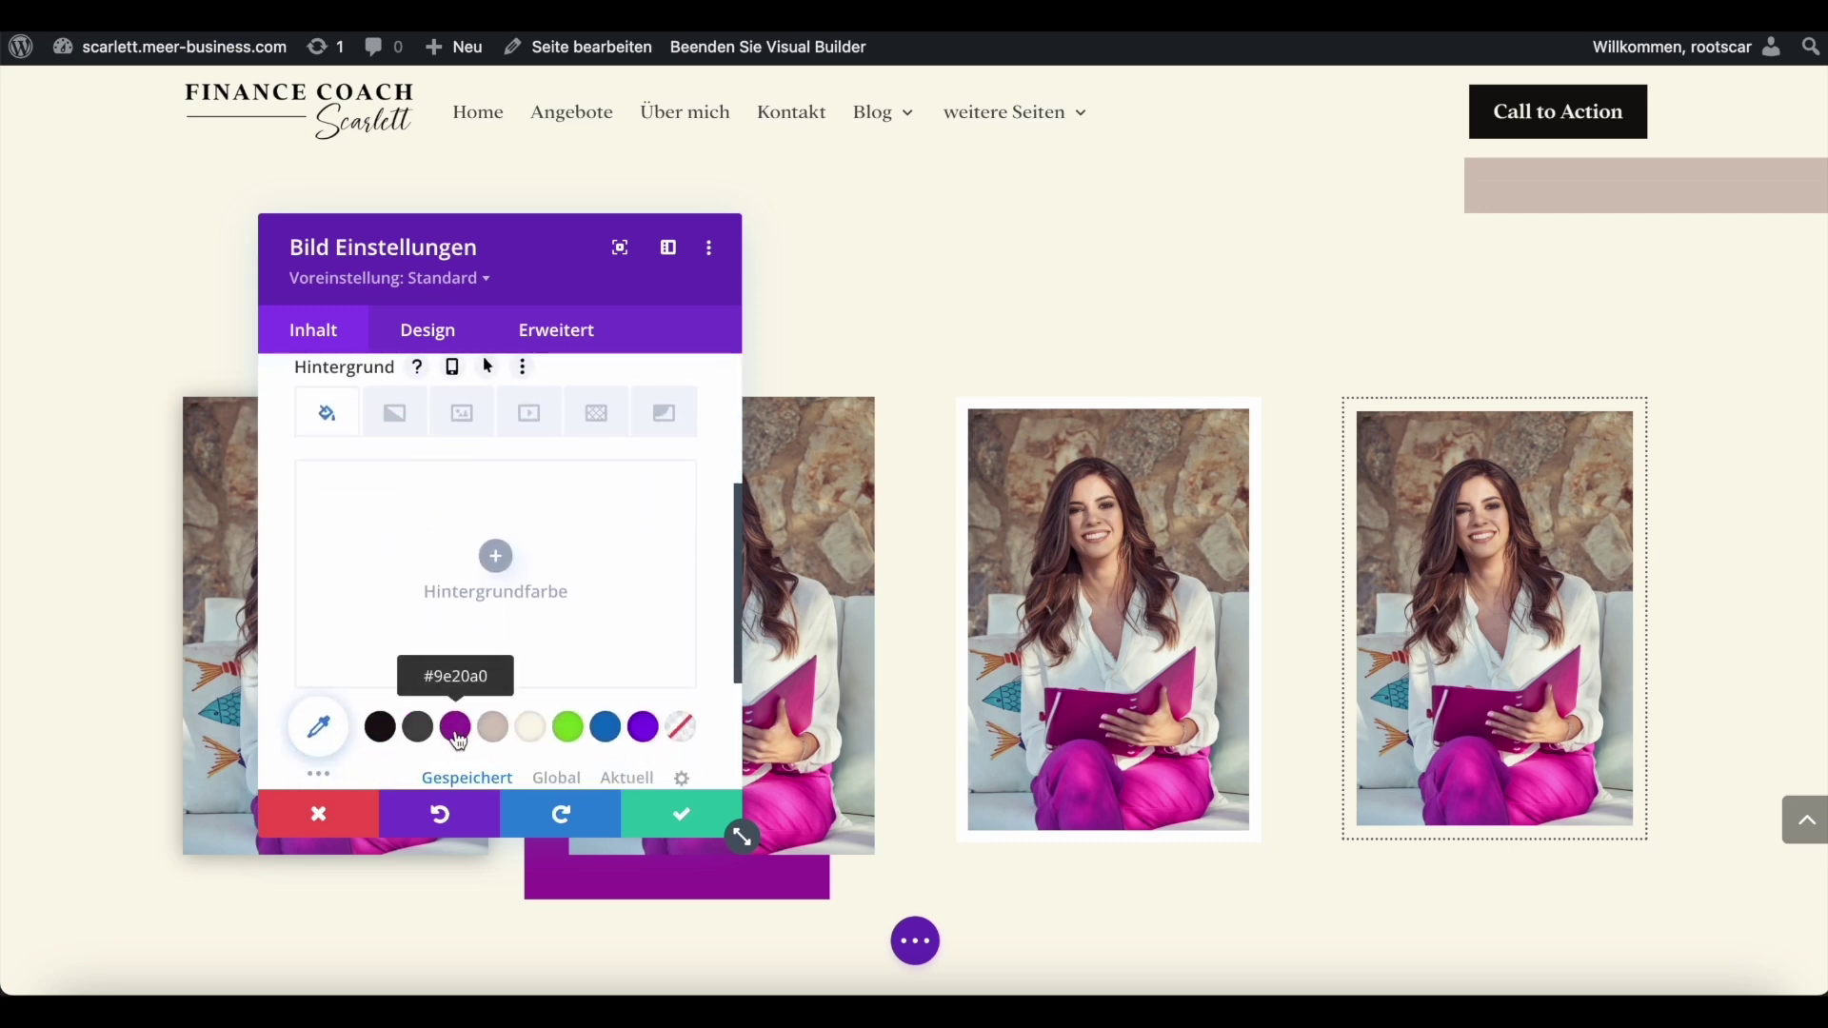
click(458, 741)
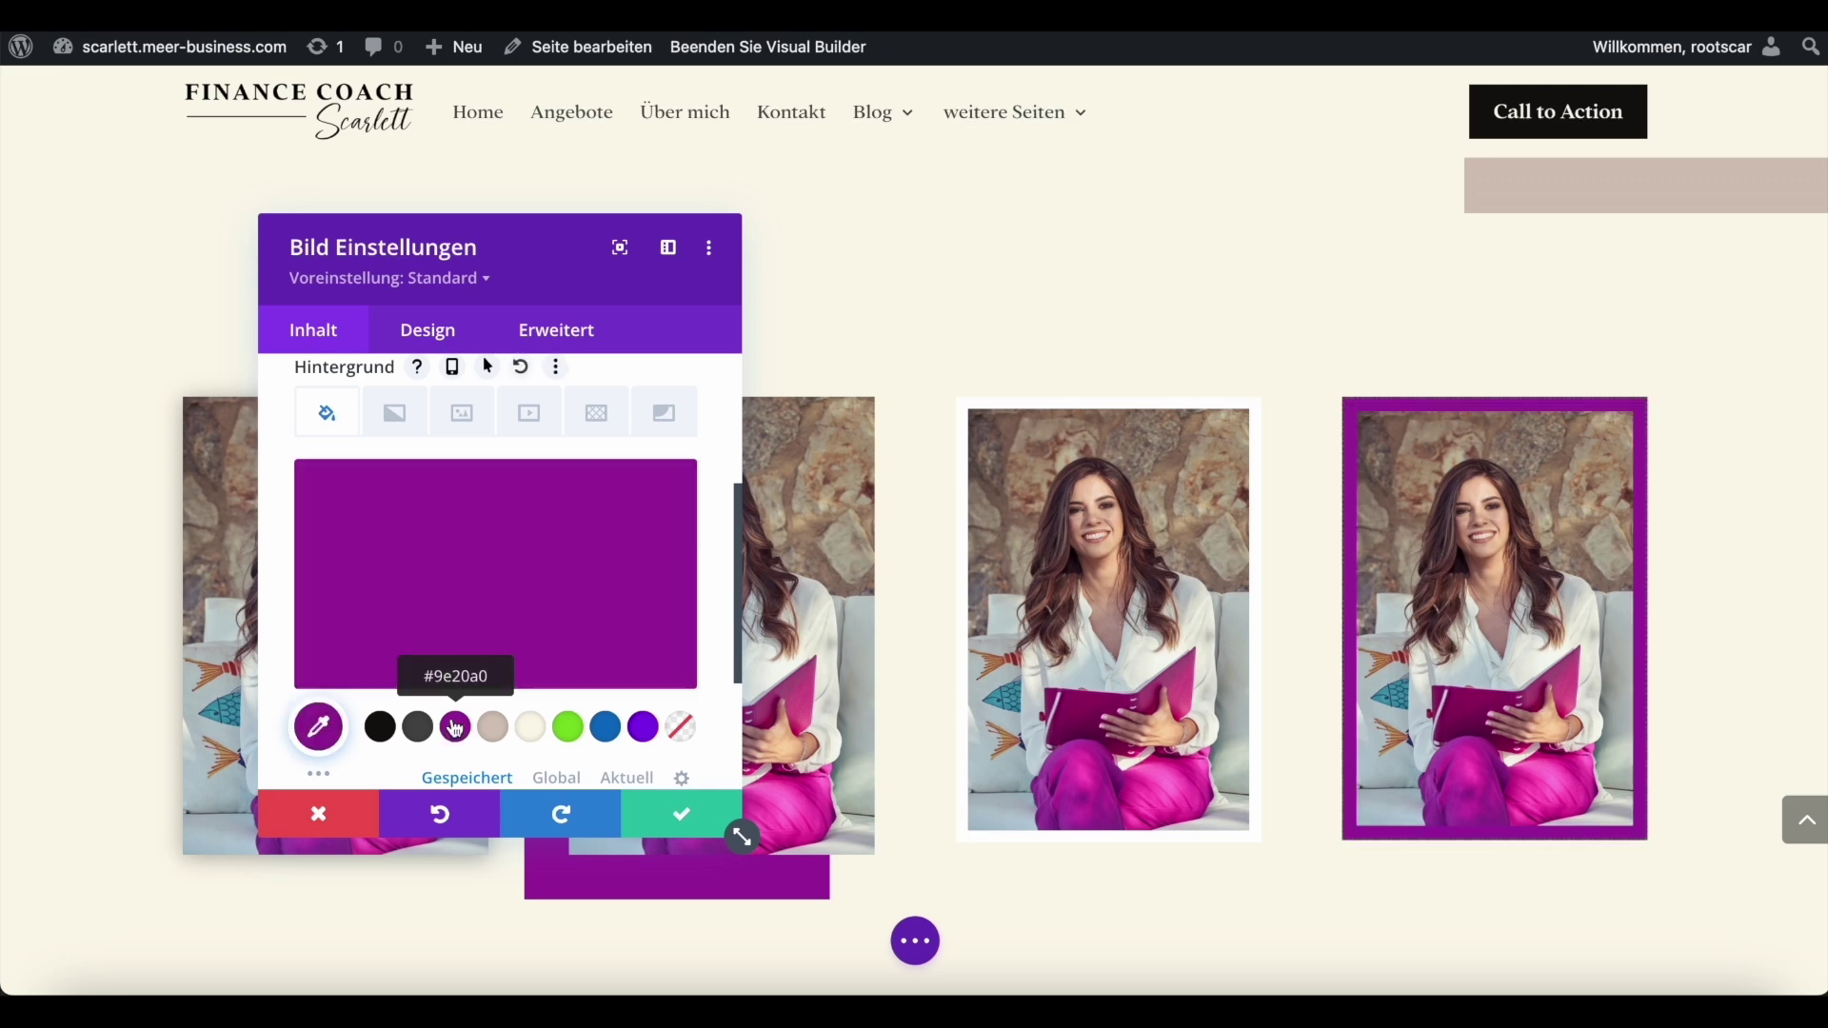
click(379, 547)
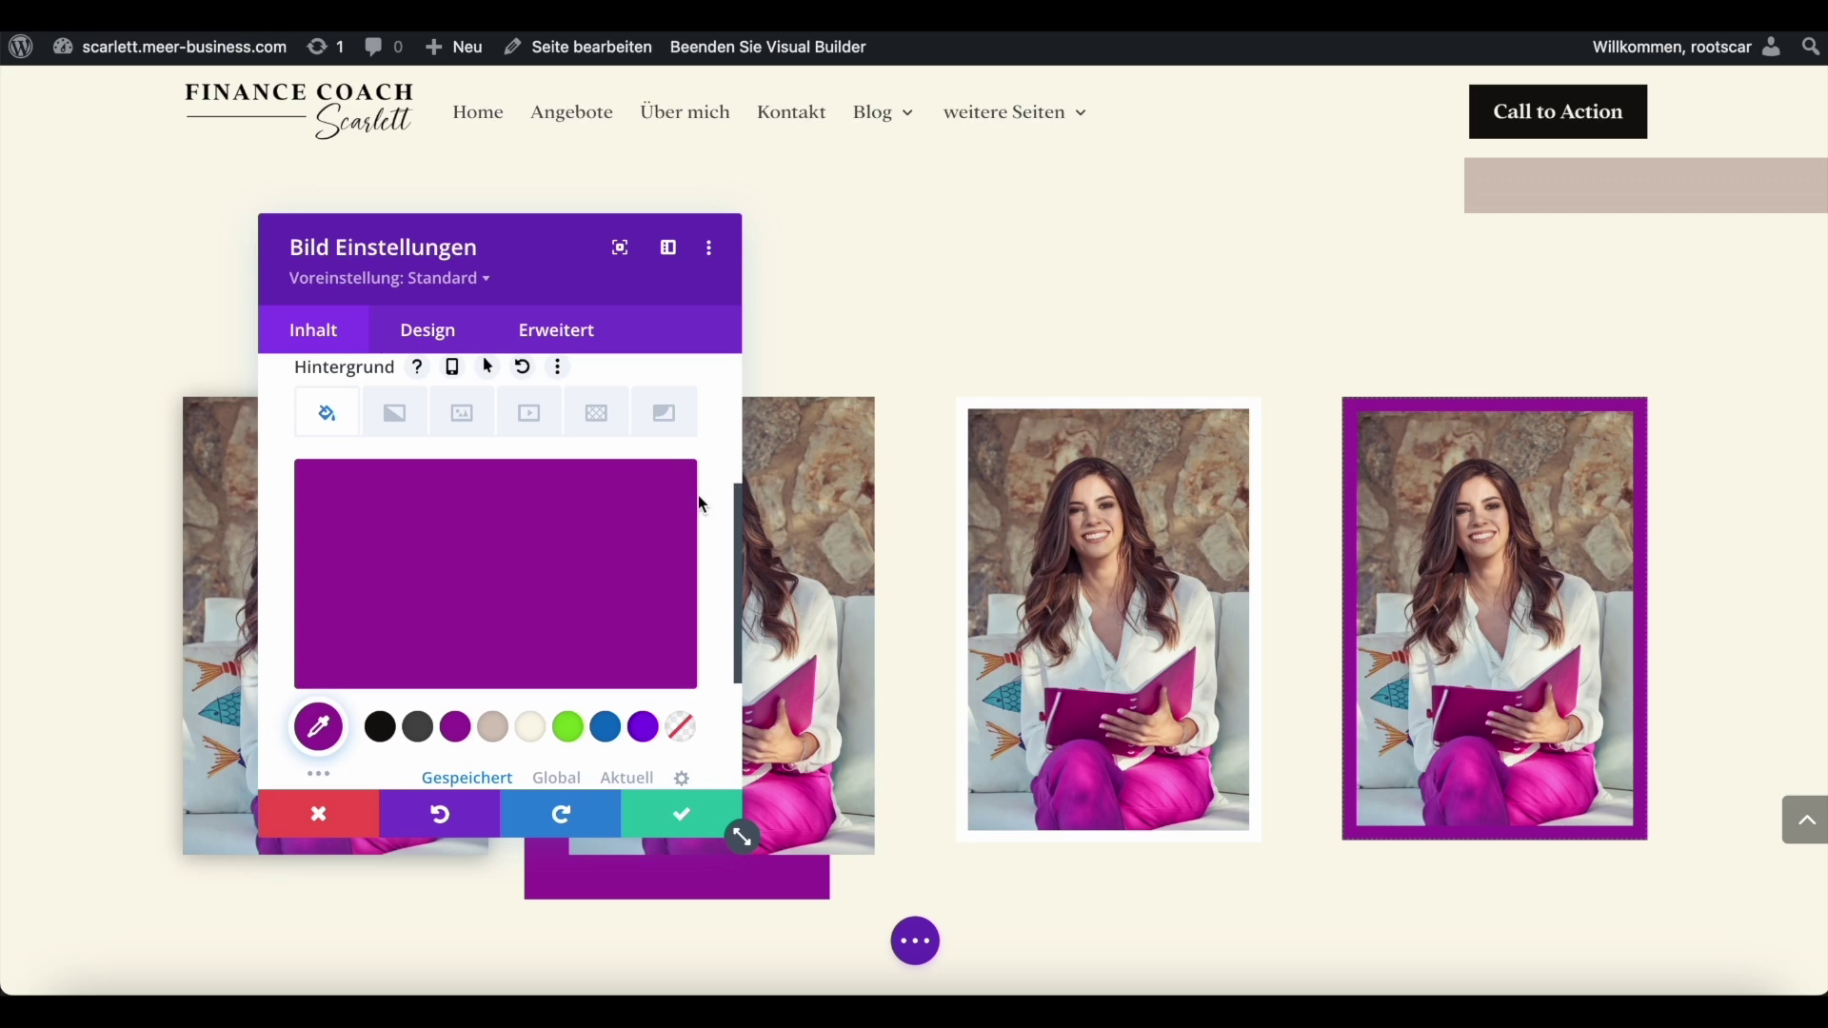
click(630, 501)
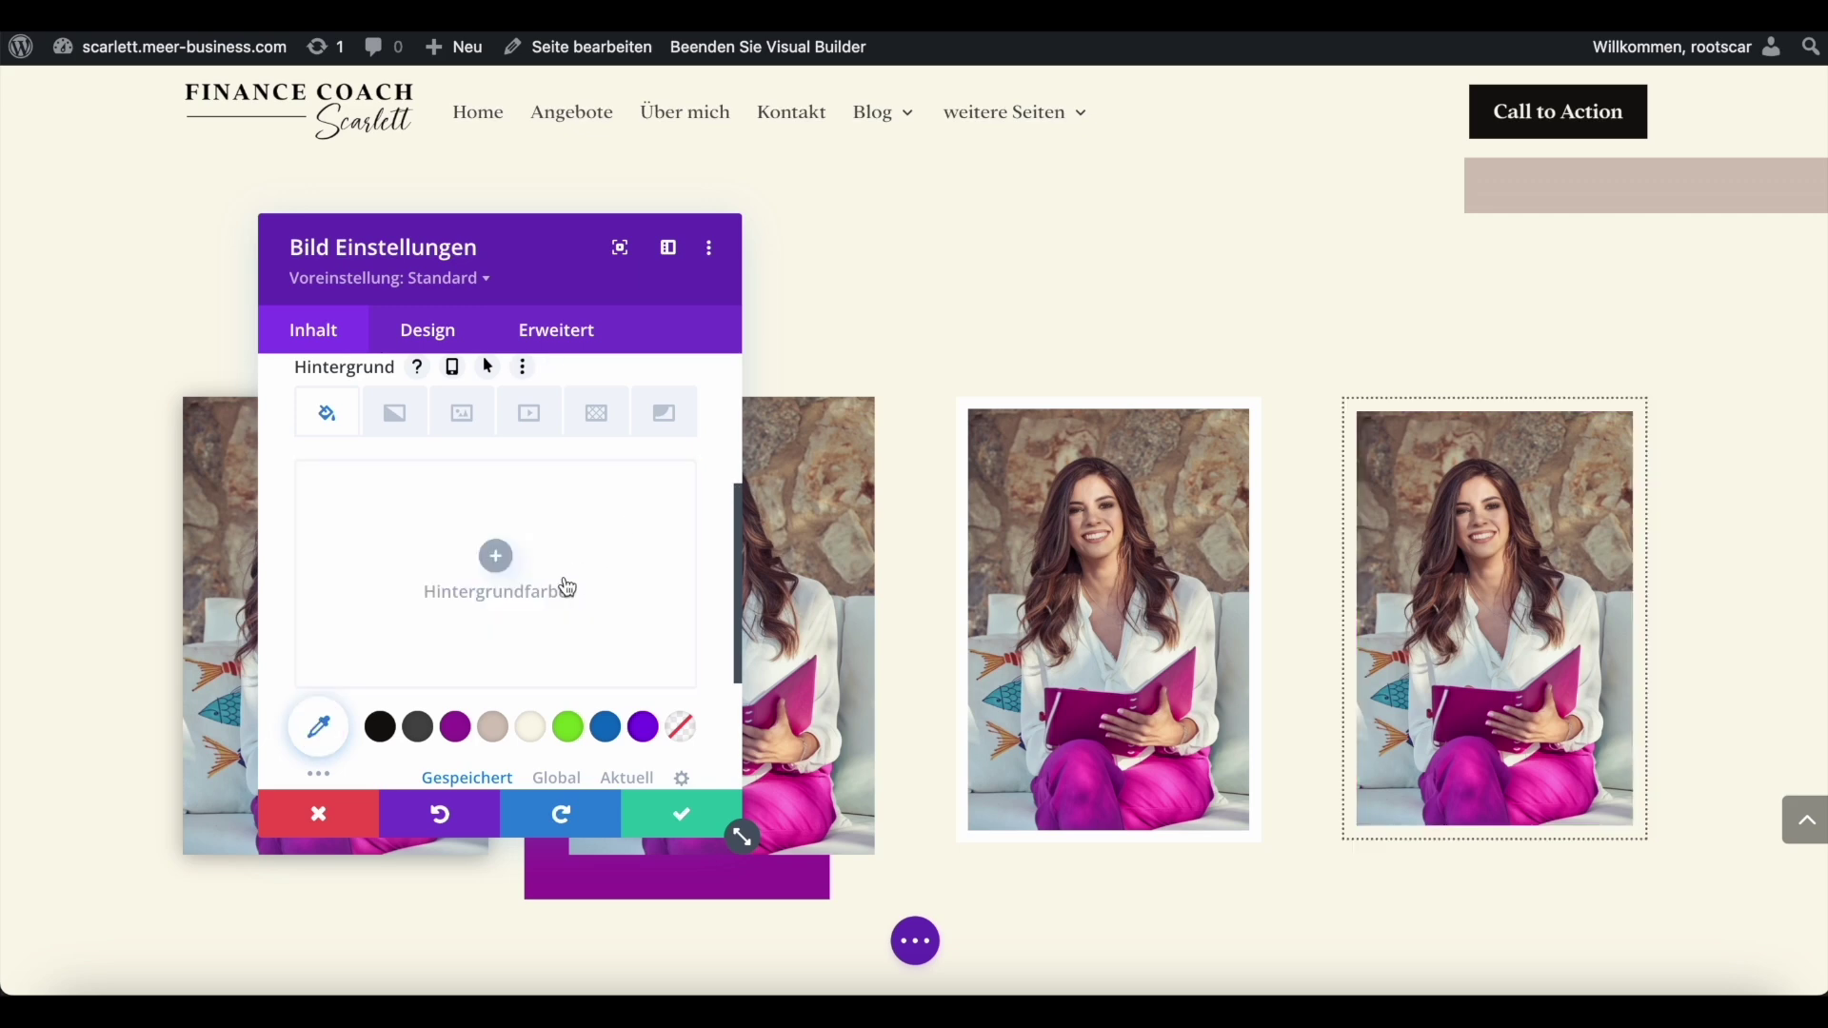
Add border-color: #9e20a0; as a new line in the fourth image's main element CSS and save the module settings.
click(556, 333)
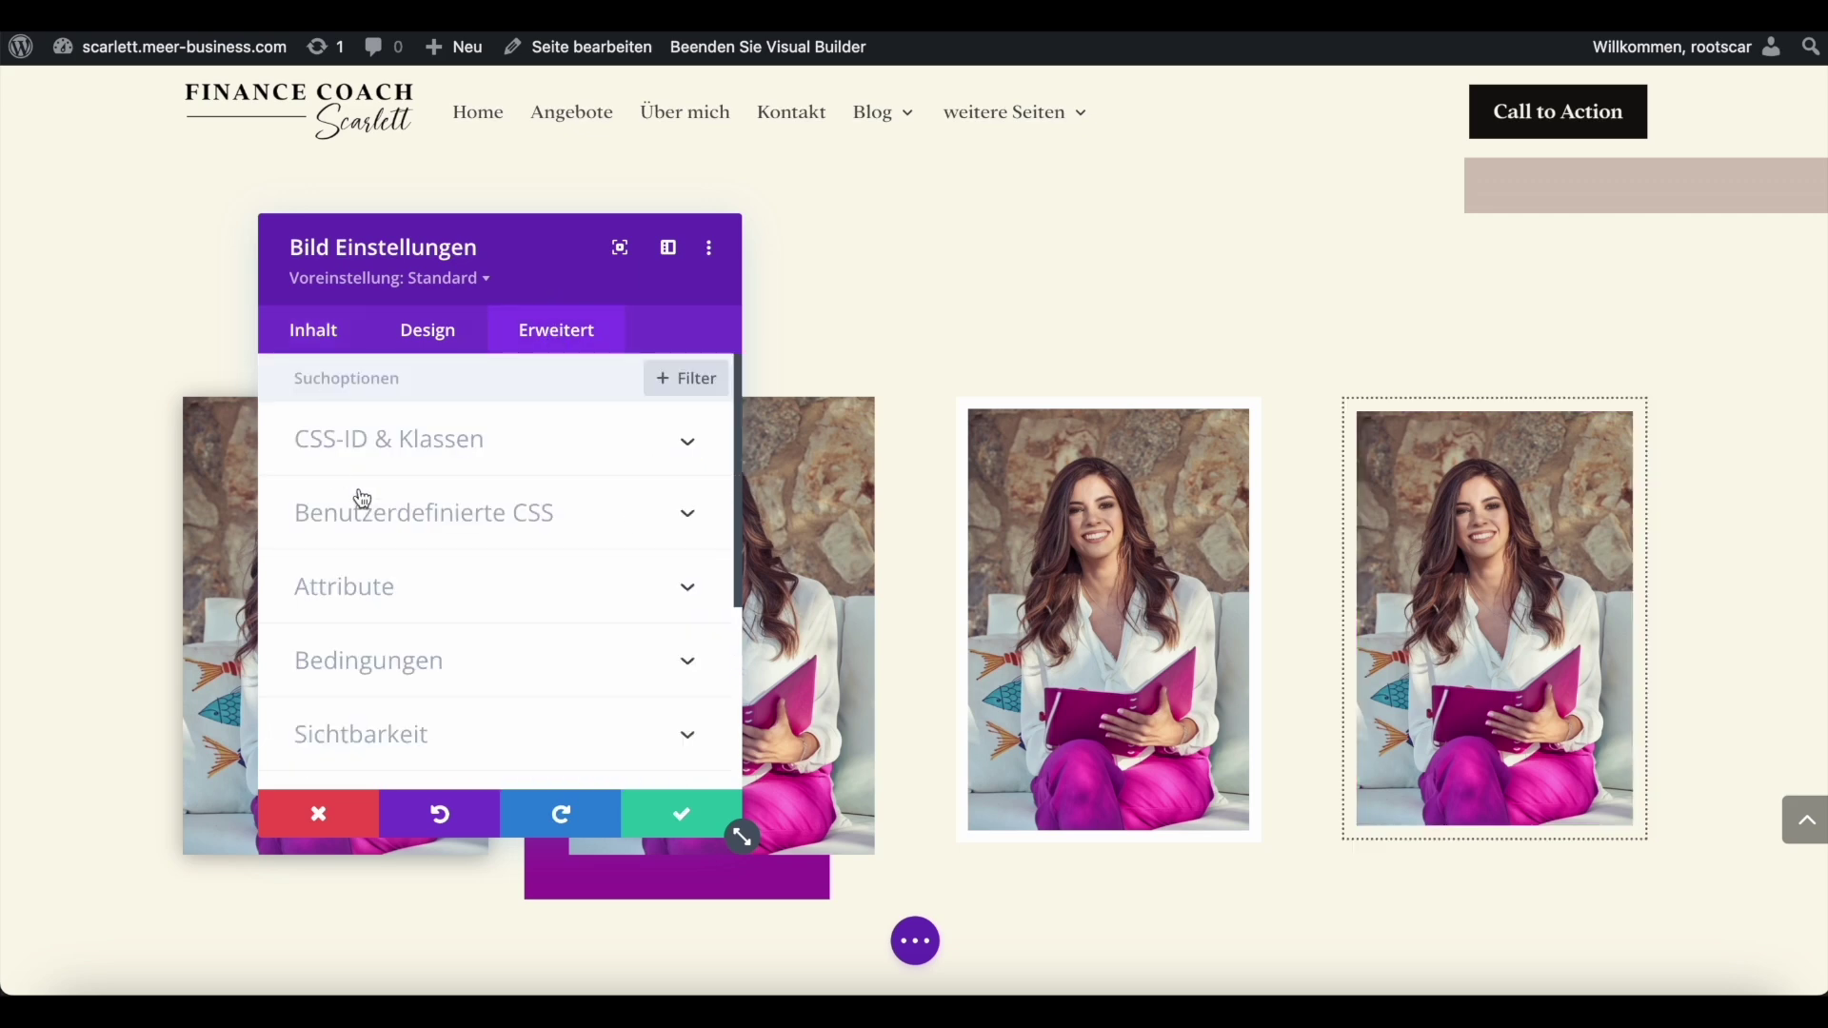
click(427, 514)
scroll(500, 659, down, 1)
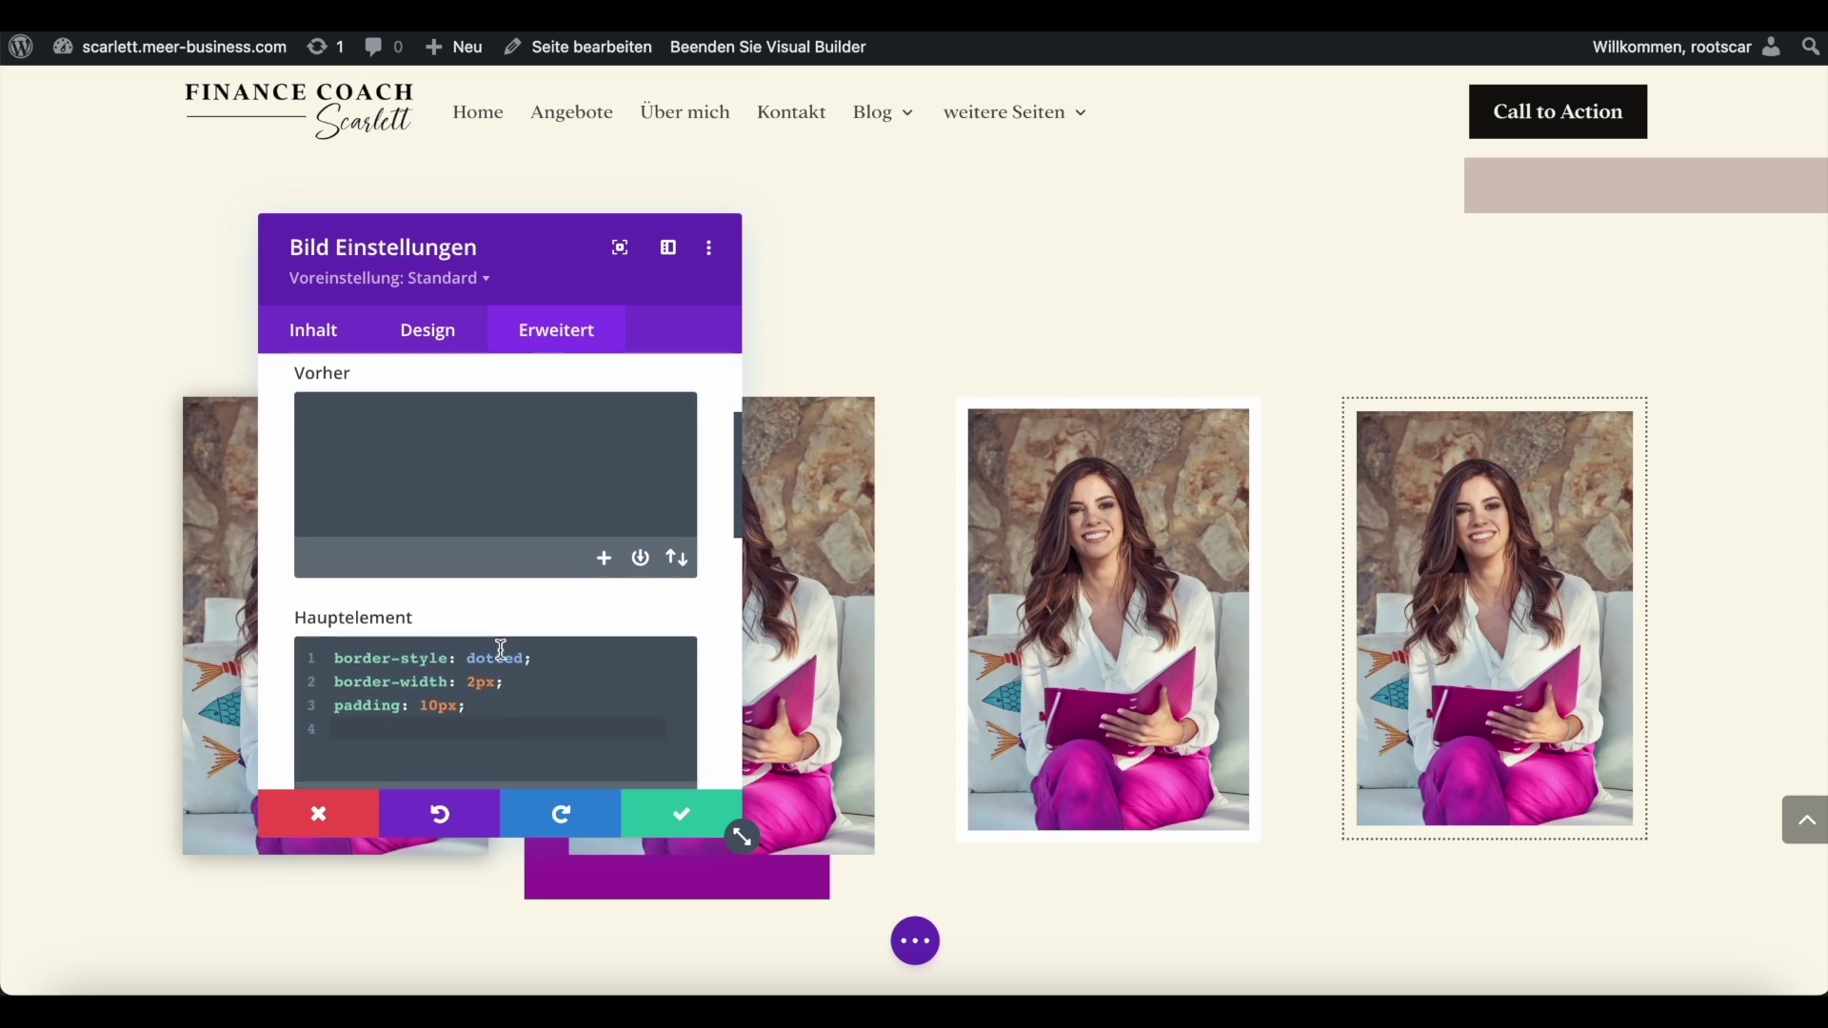
click(496, 704)
key(Up)
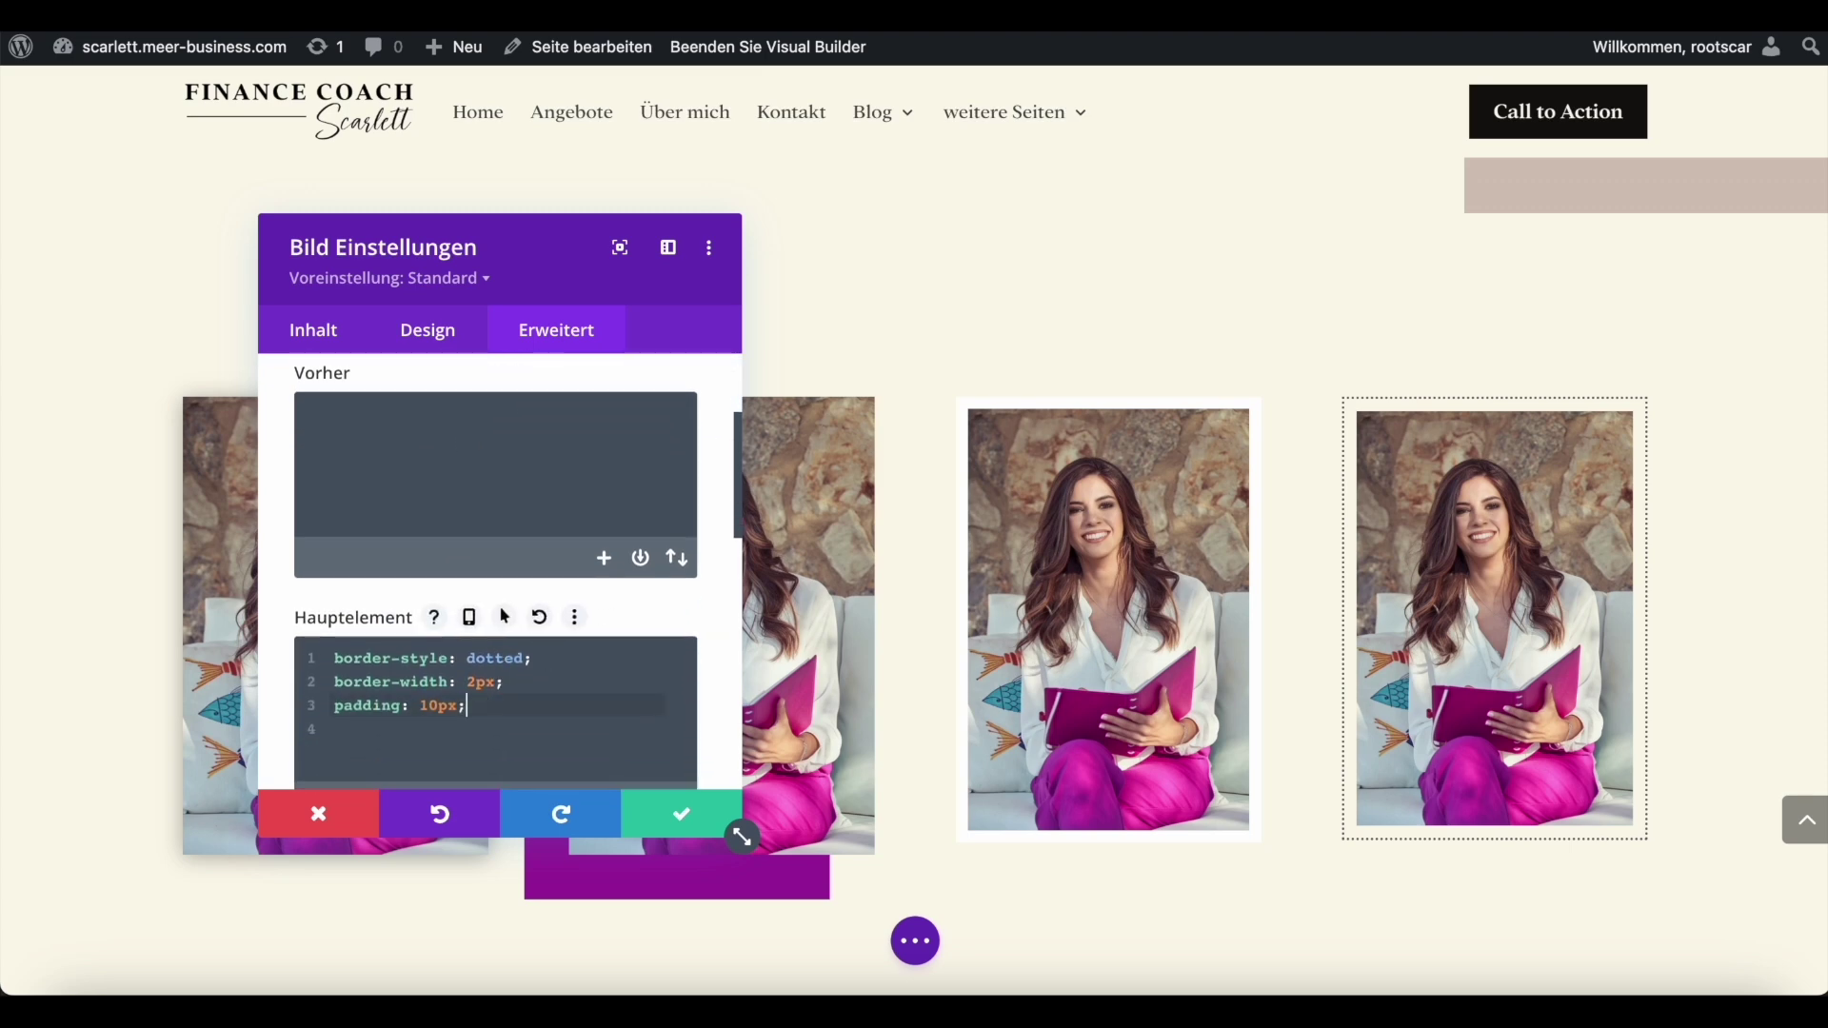
key(Return)
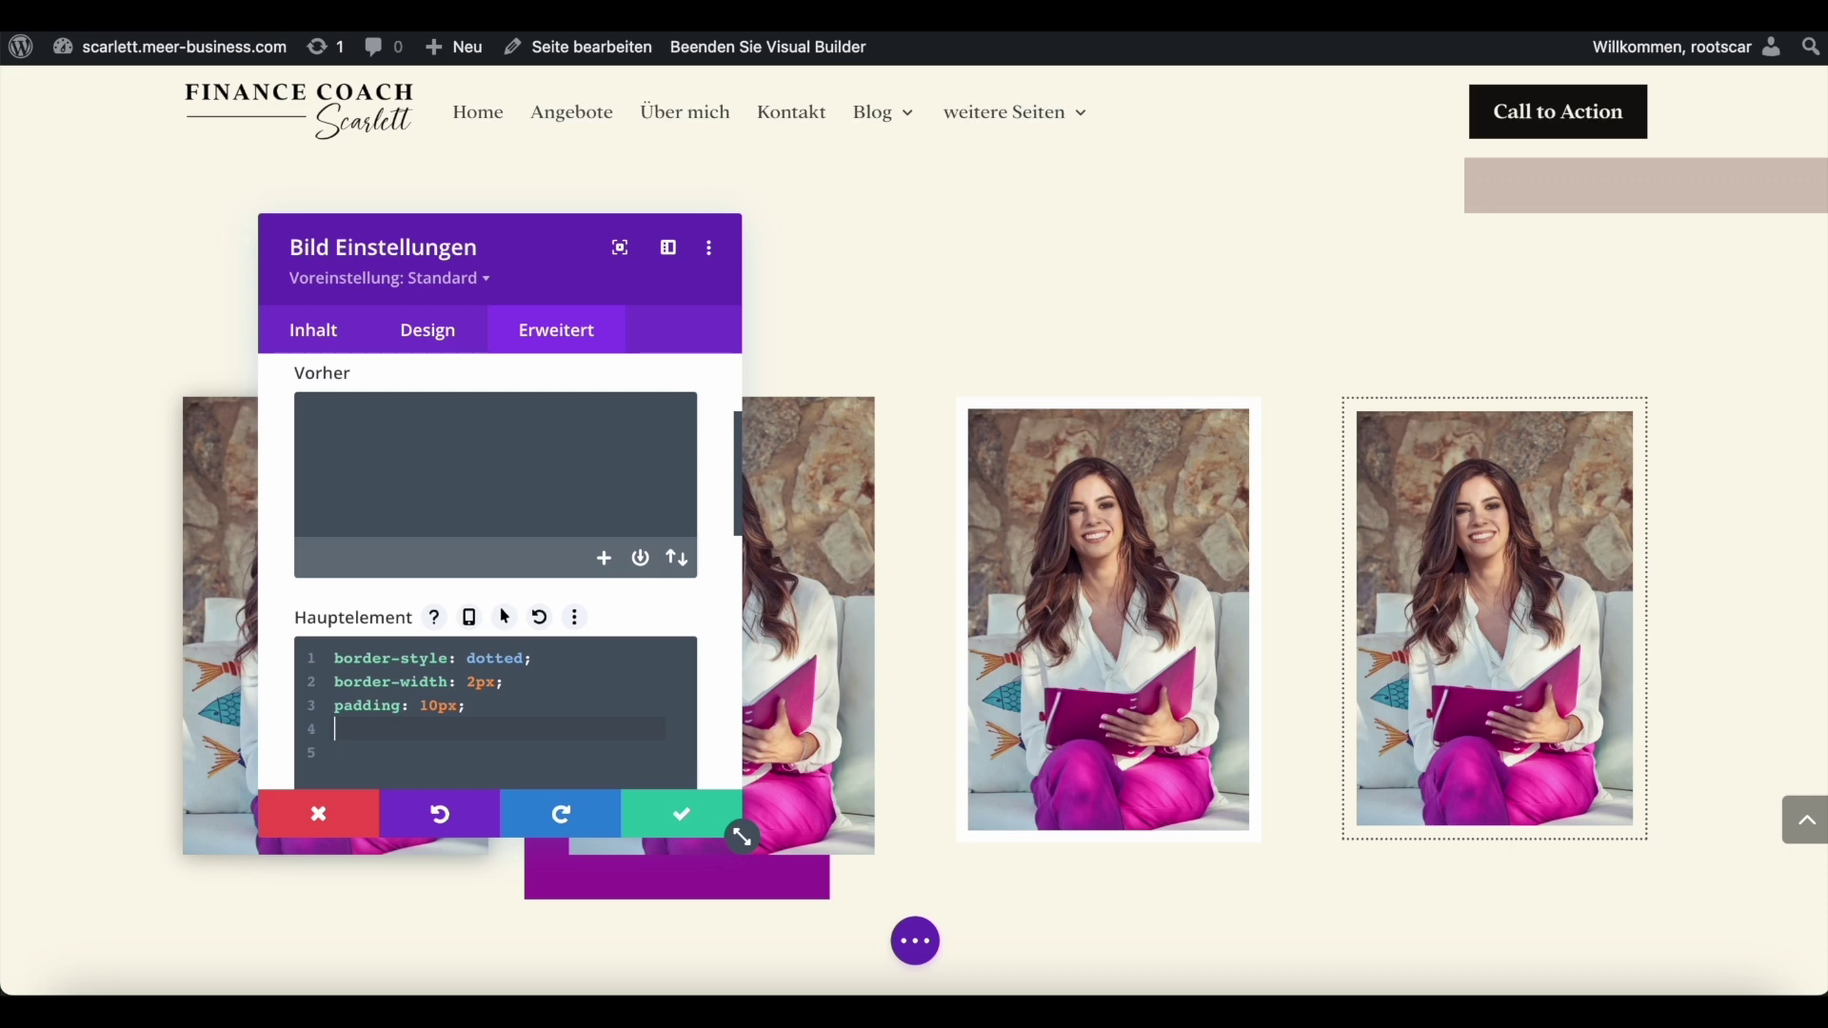
text(border-color:)
text(#9e20a0)
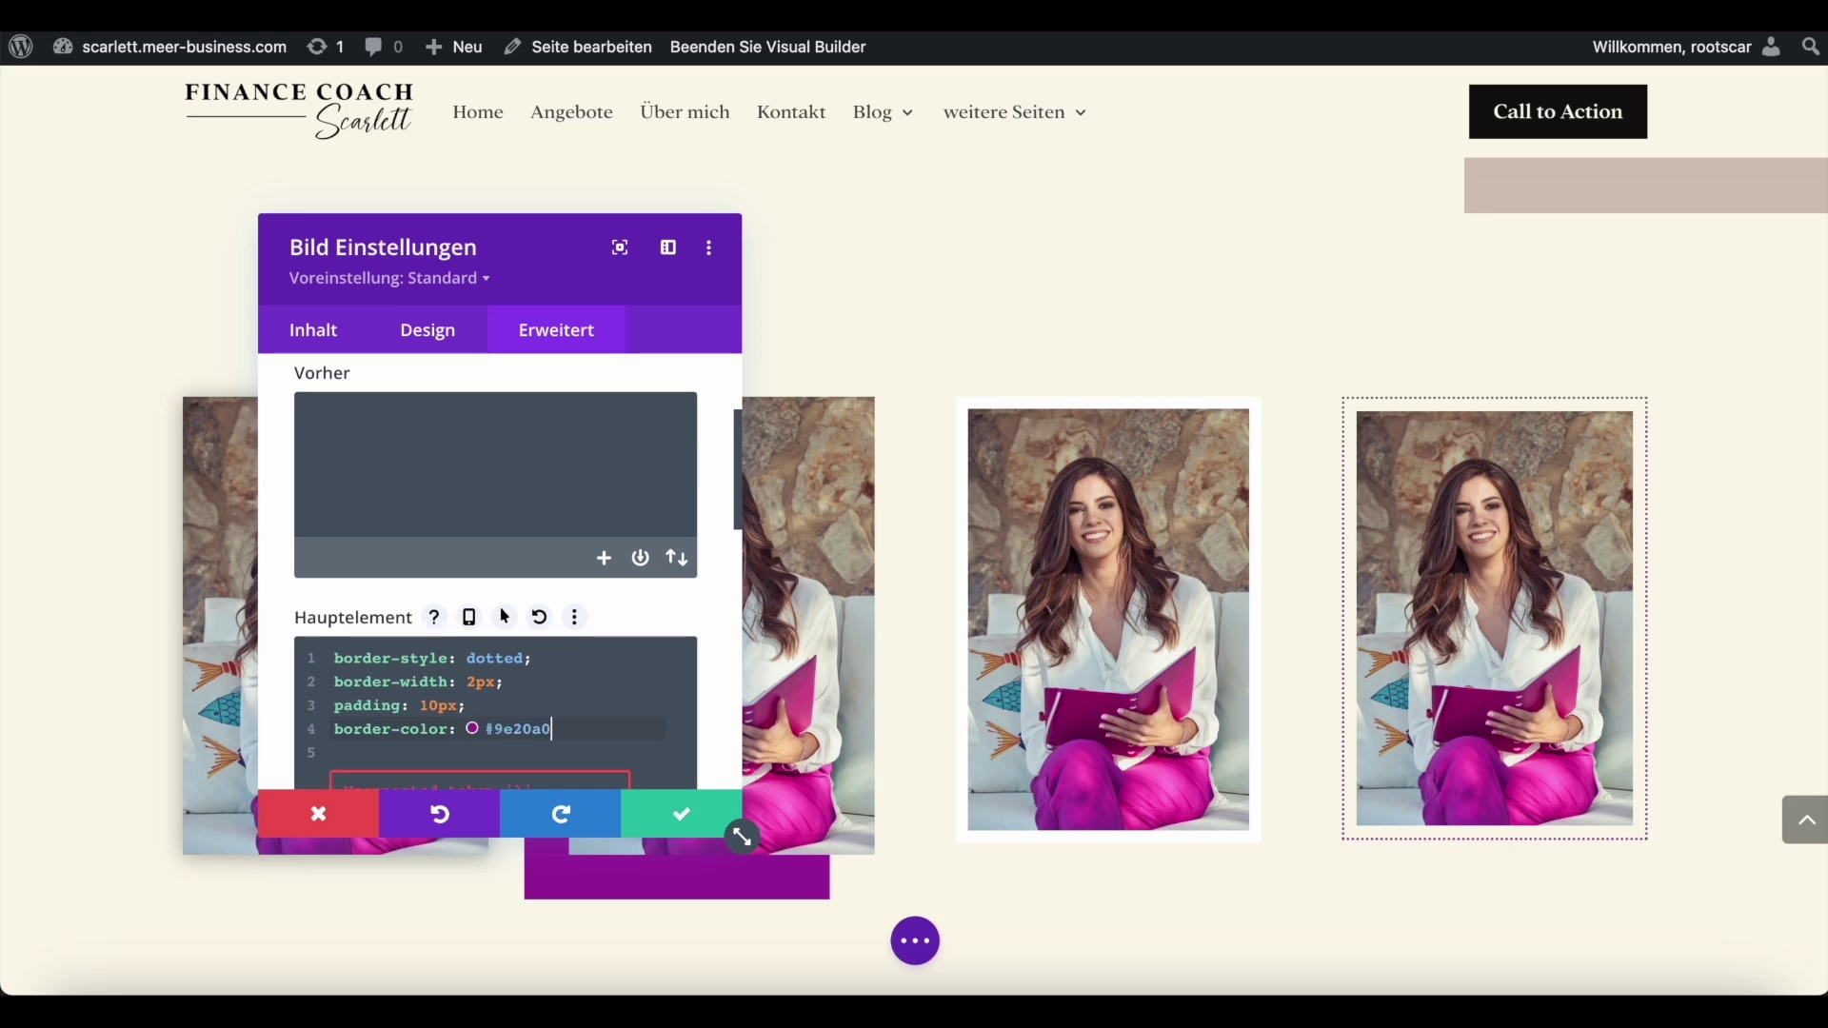
text(;)
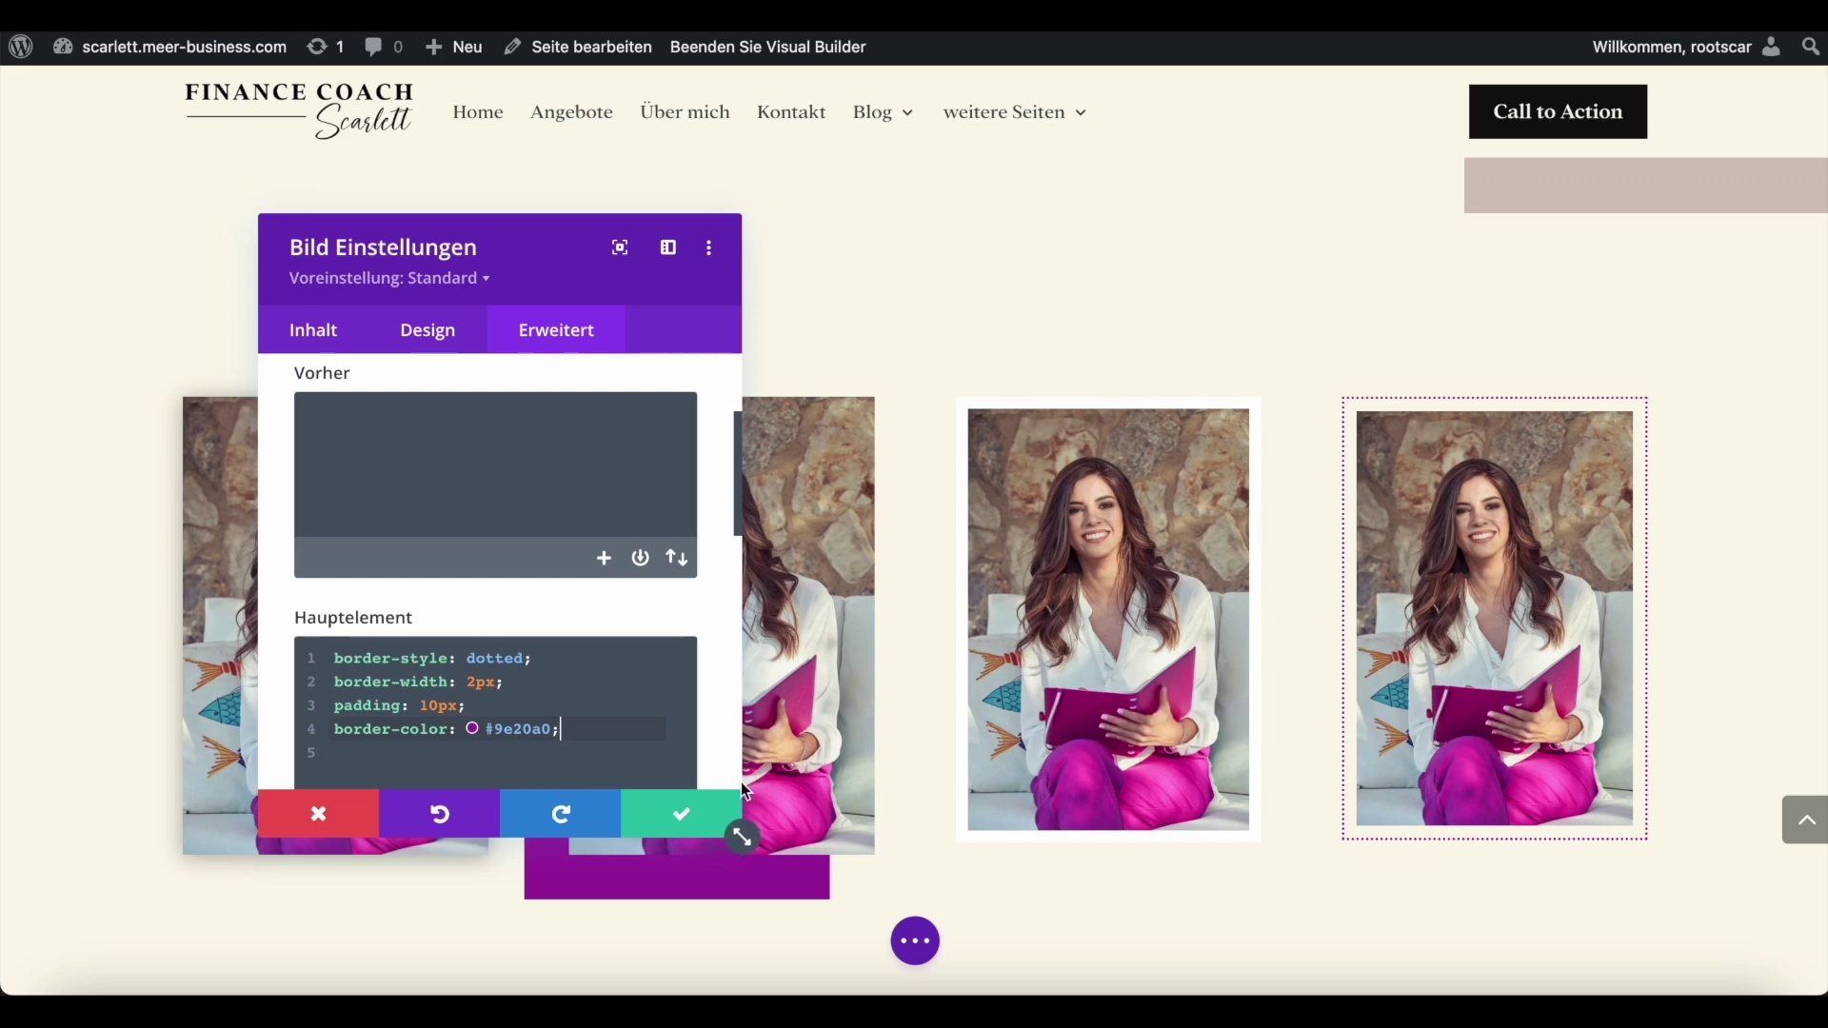
click(735, 824)
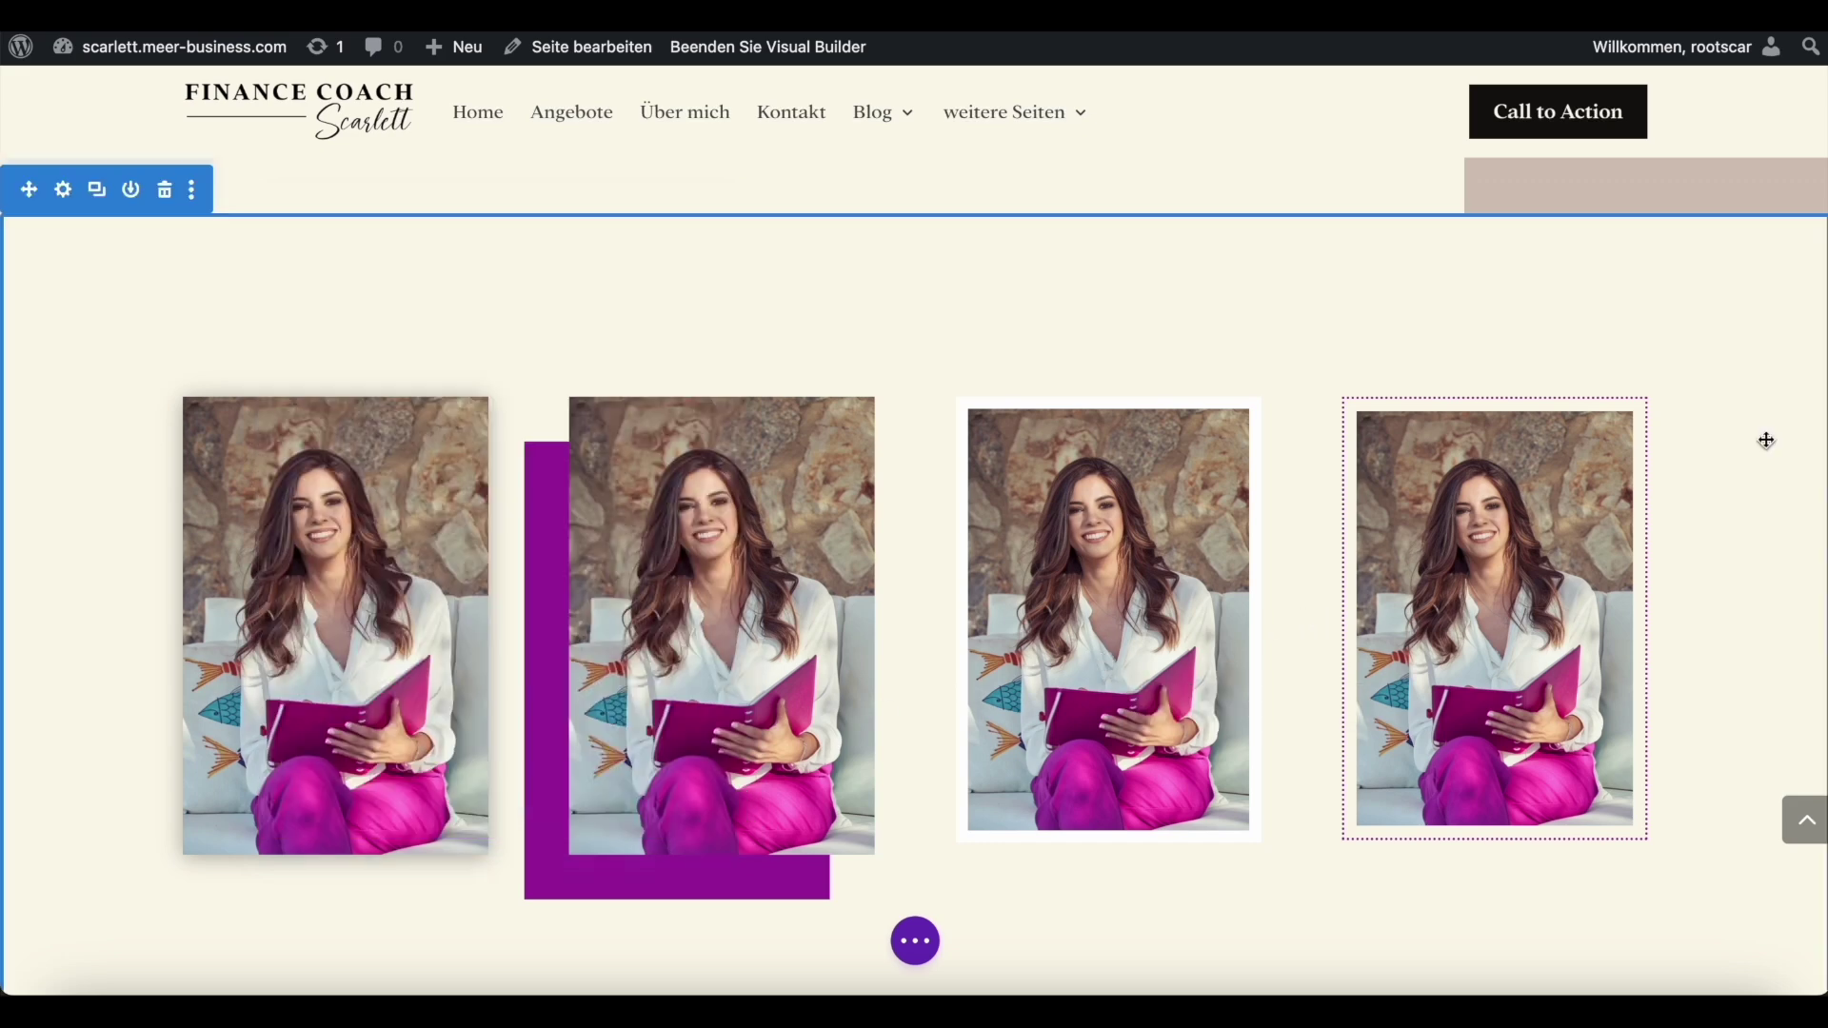